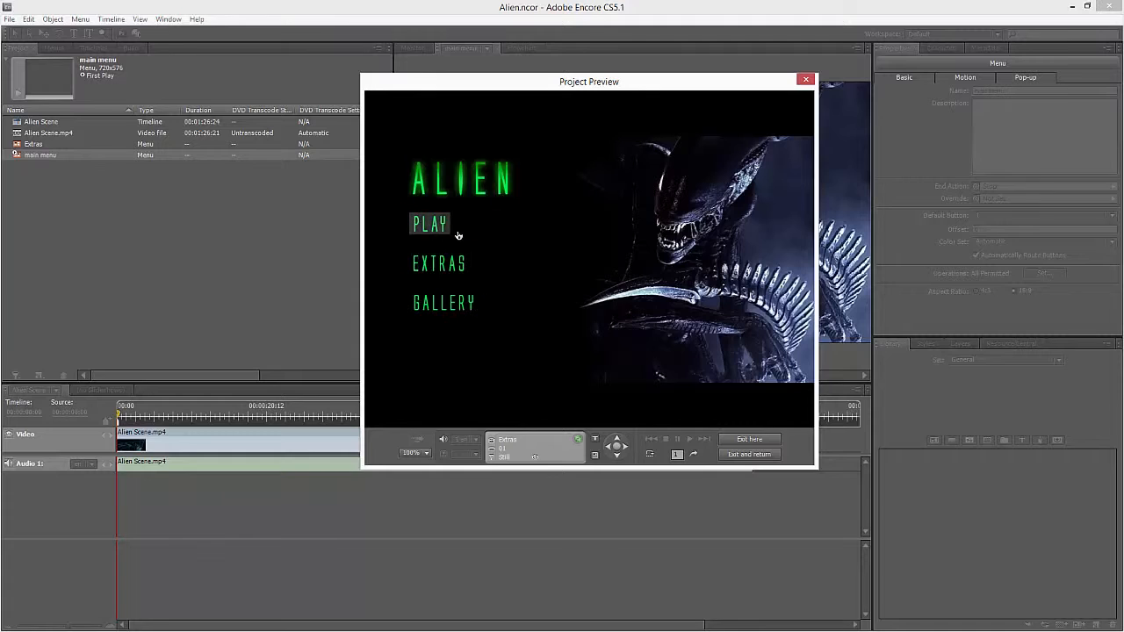
Test the Play button of the Alien DVD menu in the project preview and close the preview
click(445, 230)
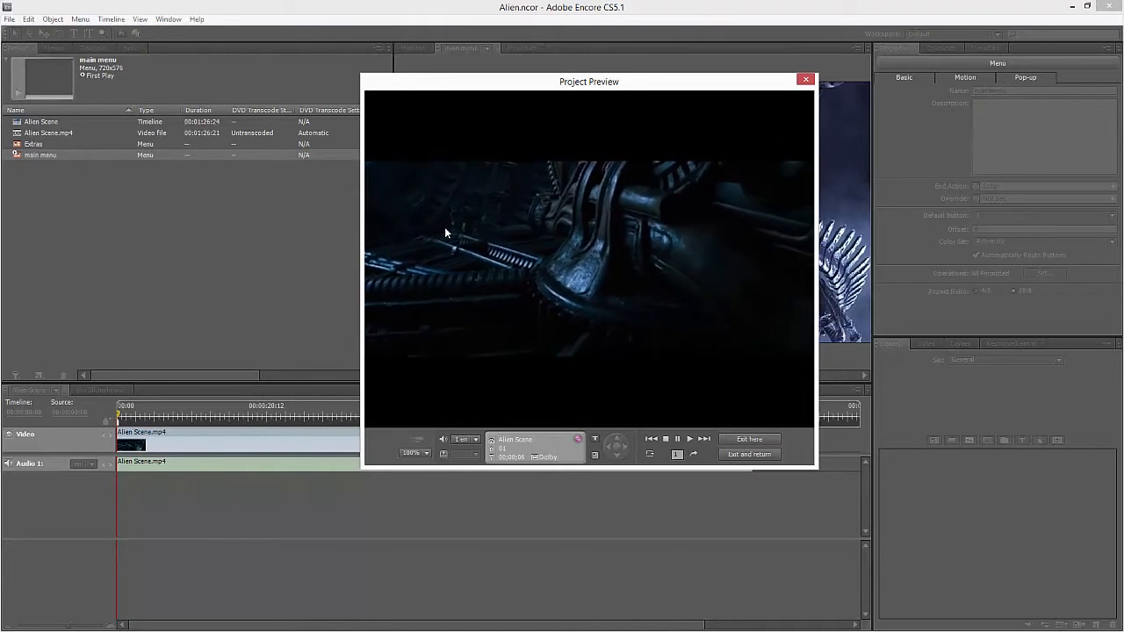
click(807, 80)
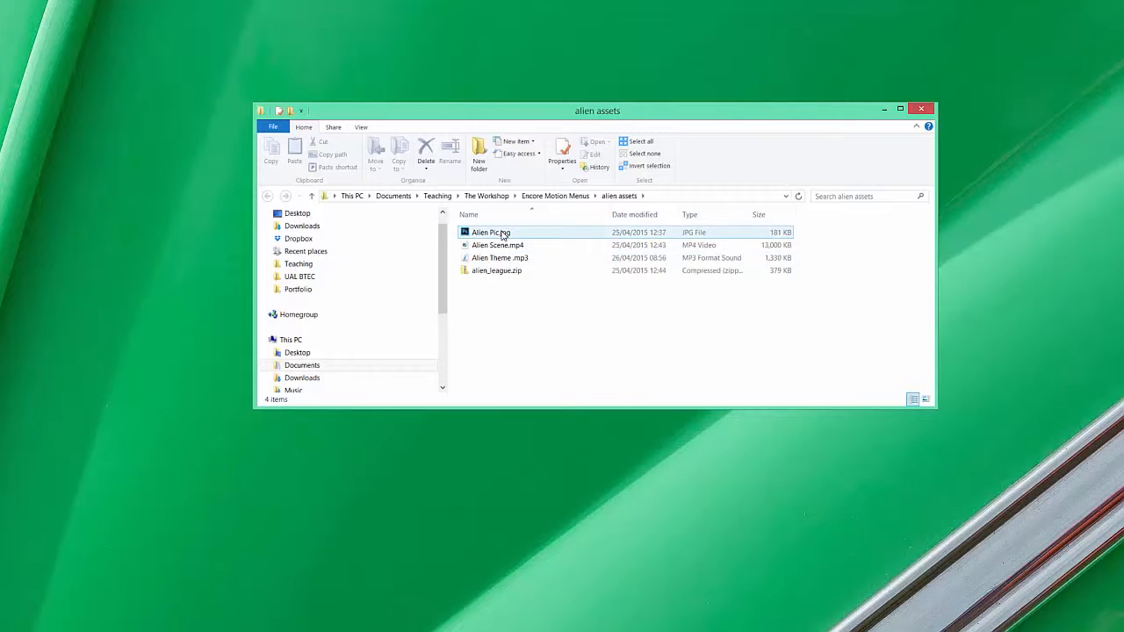
Review the picture, video and music files in the alien assets folder and the fonts inside alien_league.zip
click(503, 234)
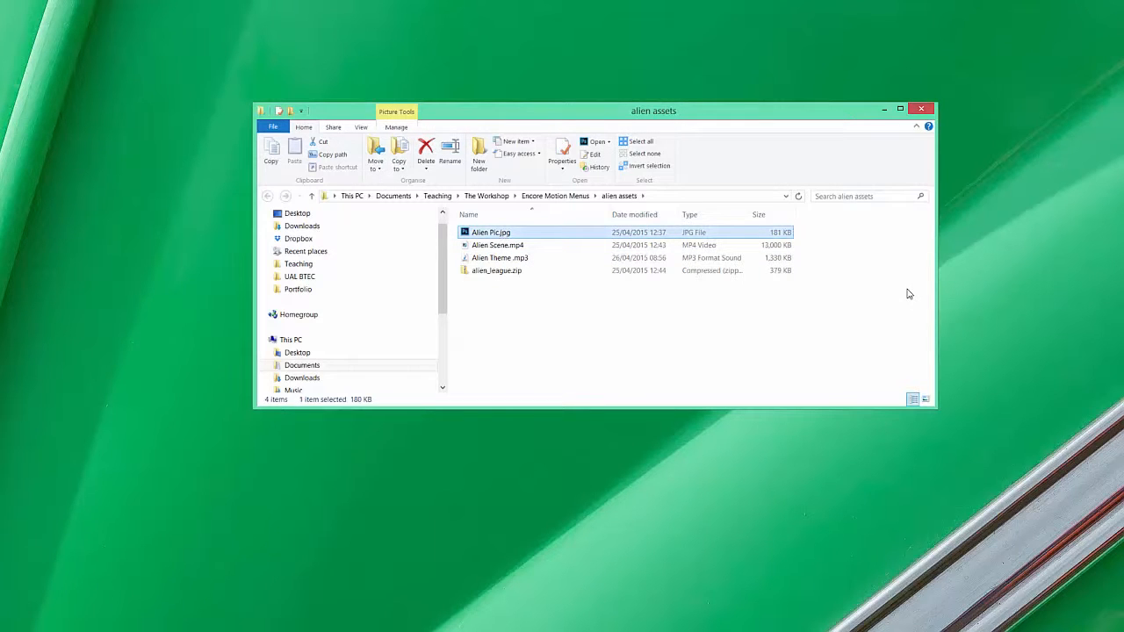
click(506, 248)
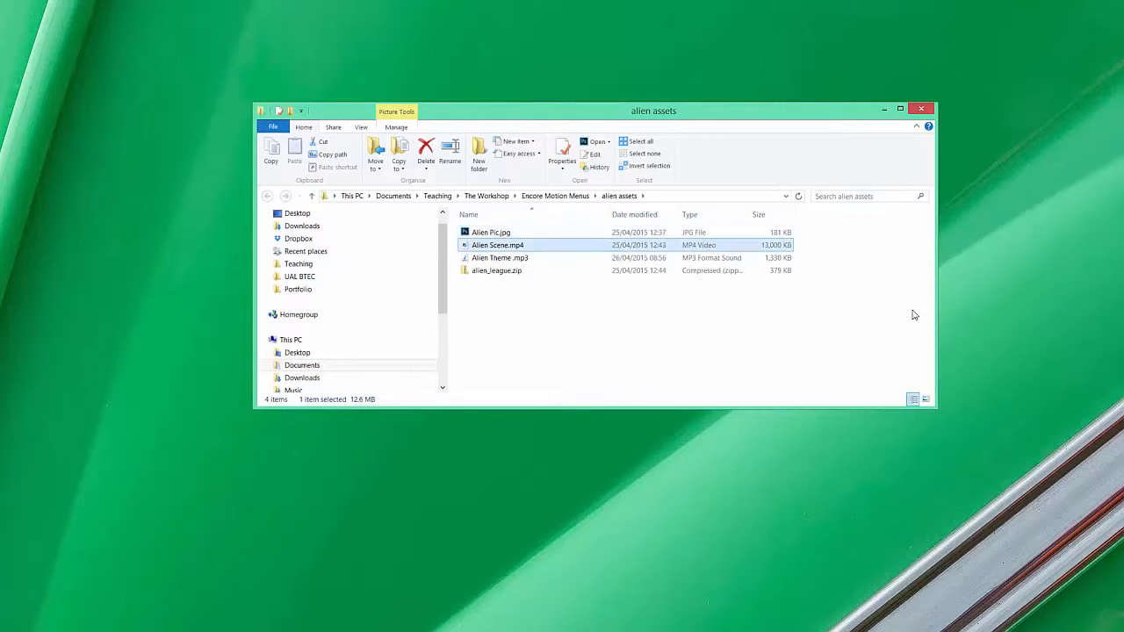
click(518, 260)
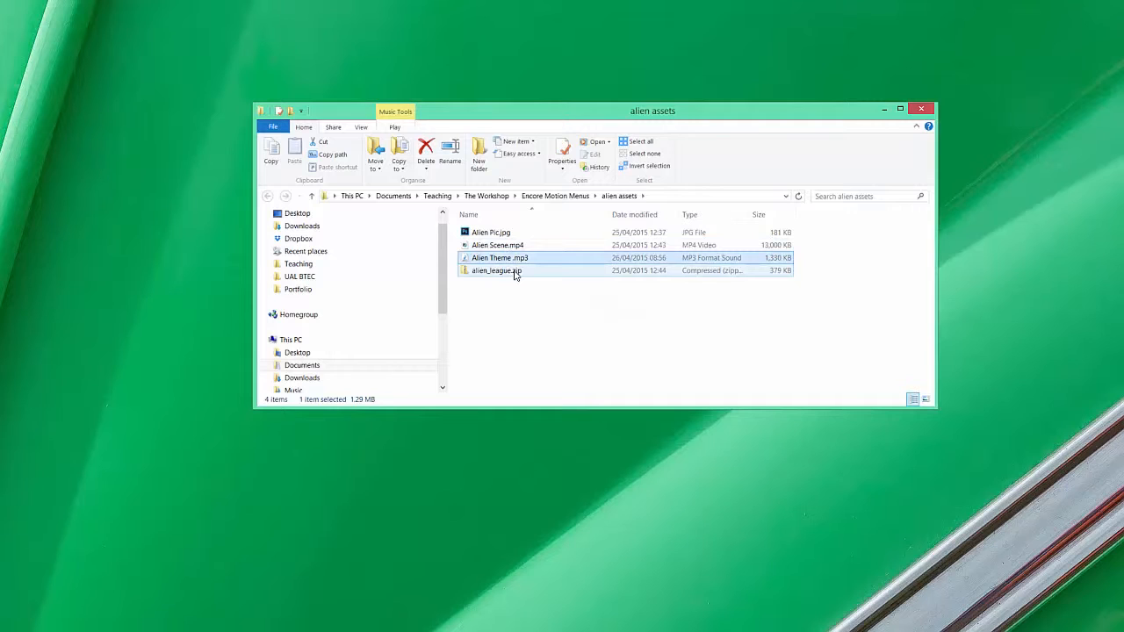
click(516, 272)
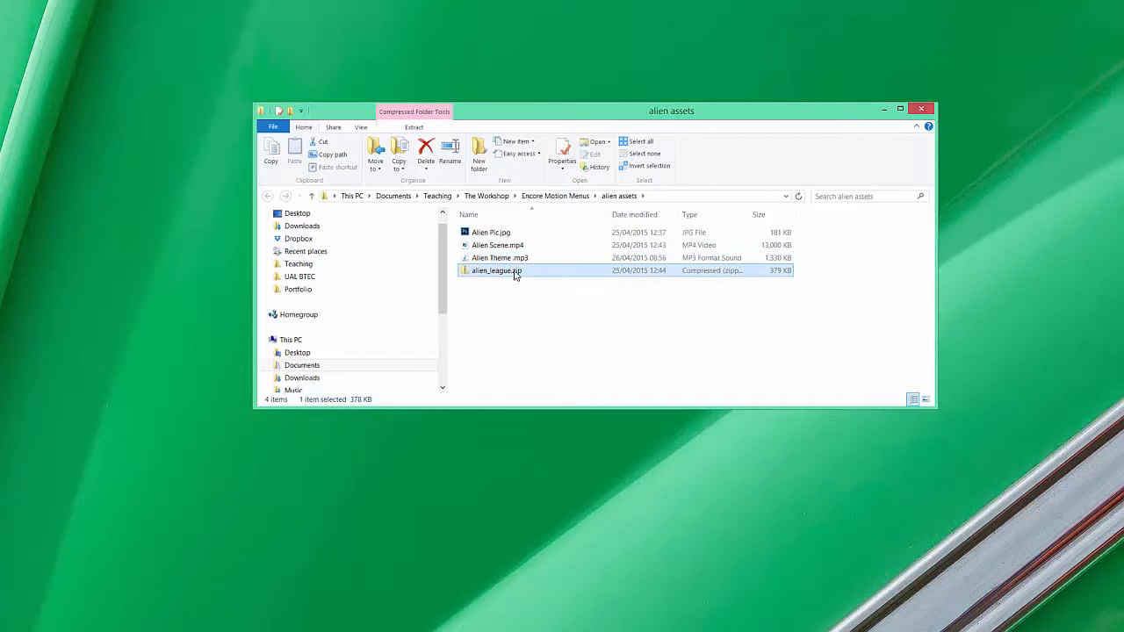
double_click(469, 274)
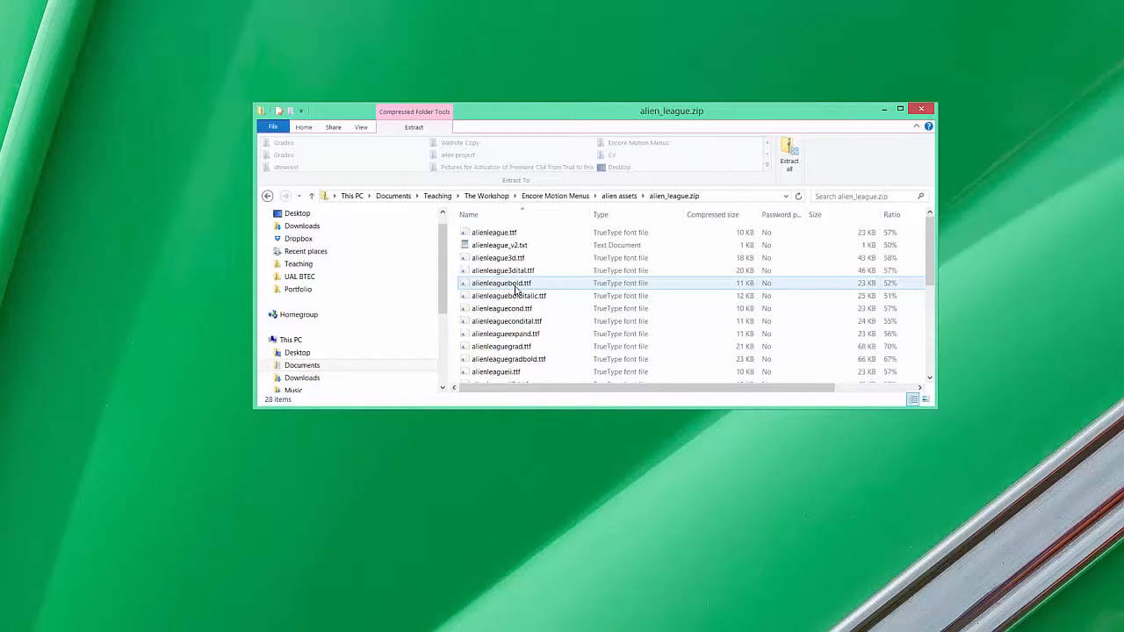
click(271, 196)
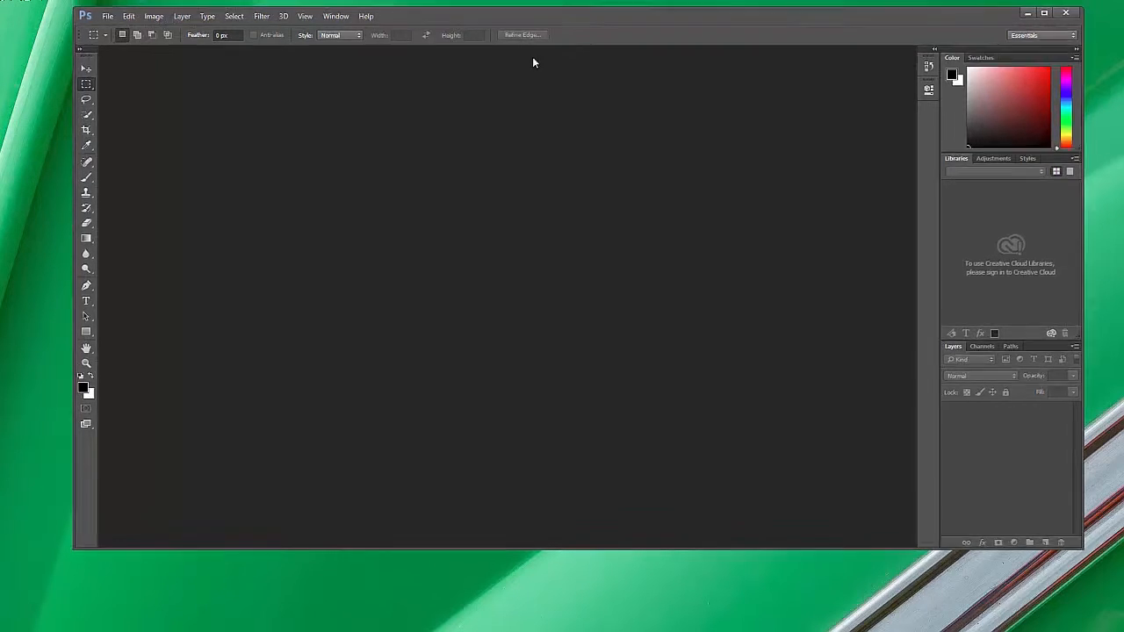
Switch to Photoshop and open Alien Pic.jpg from the alien assets folder
drag(532, 14, 593, 55)
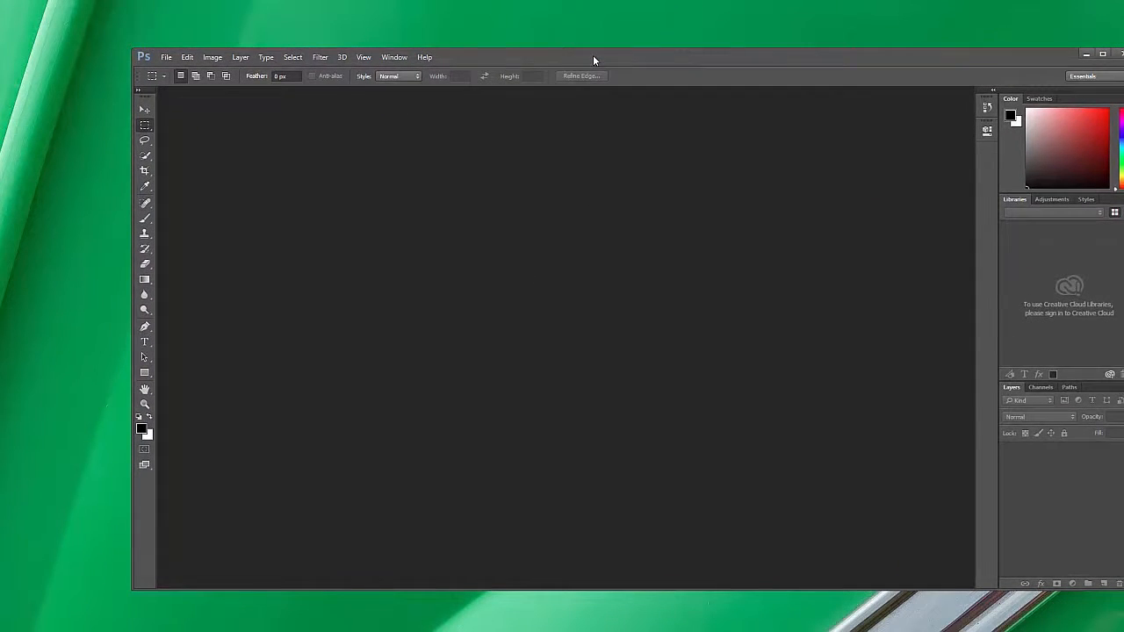
click(166, 57)
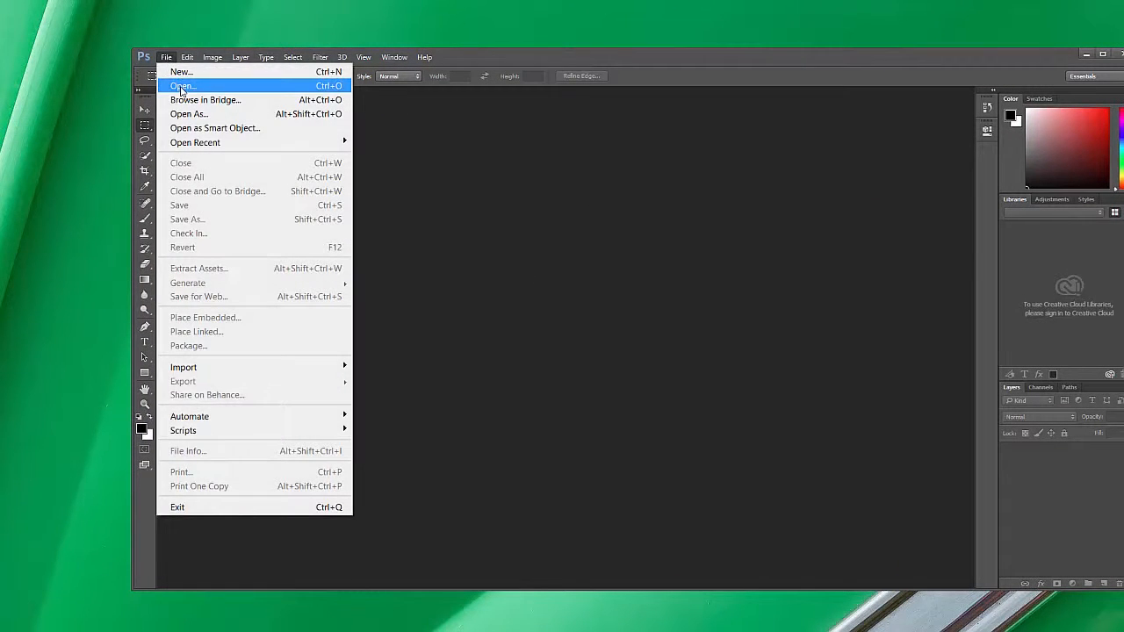
click(497, 60)
drag(498, 60, 446, 335)
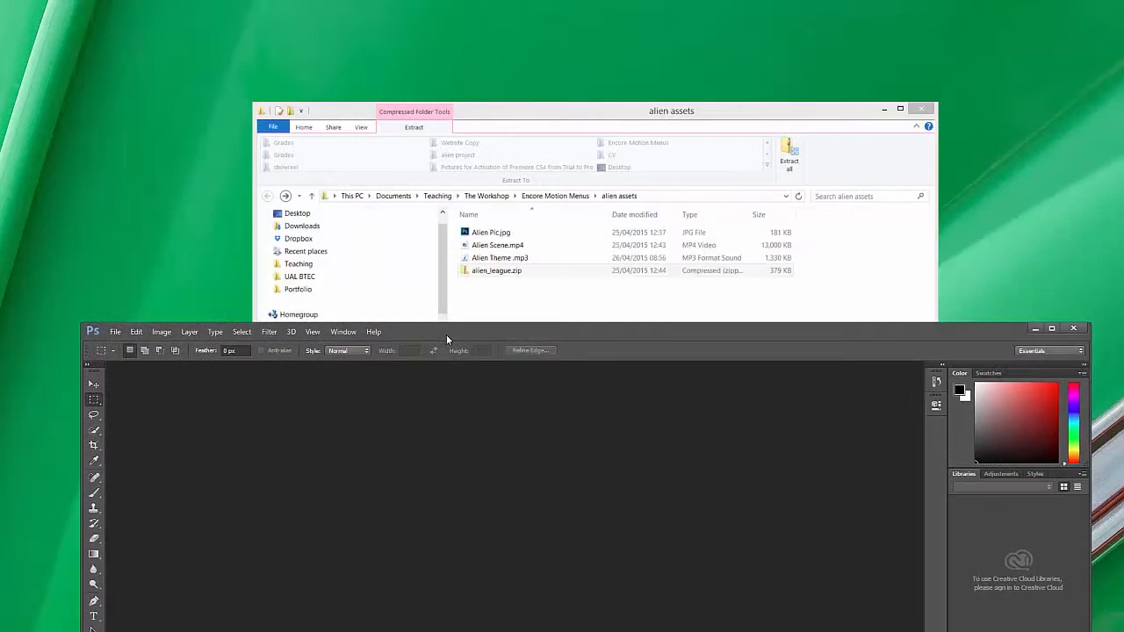
click(488, 233)
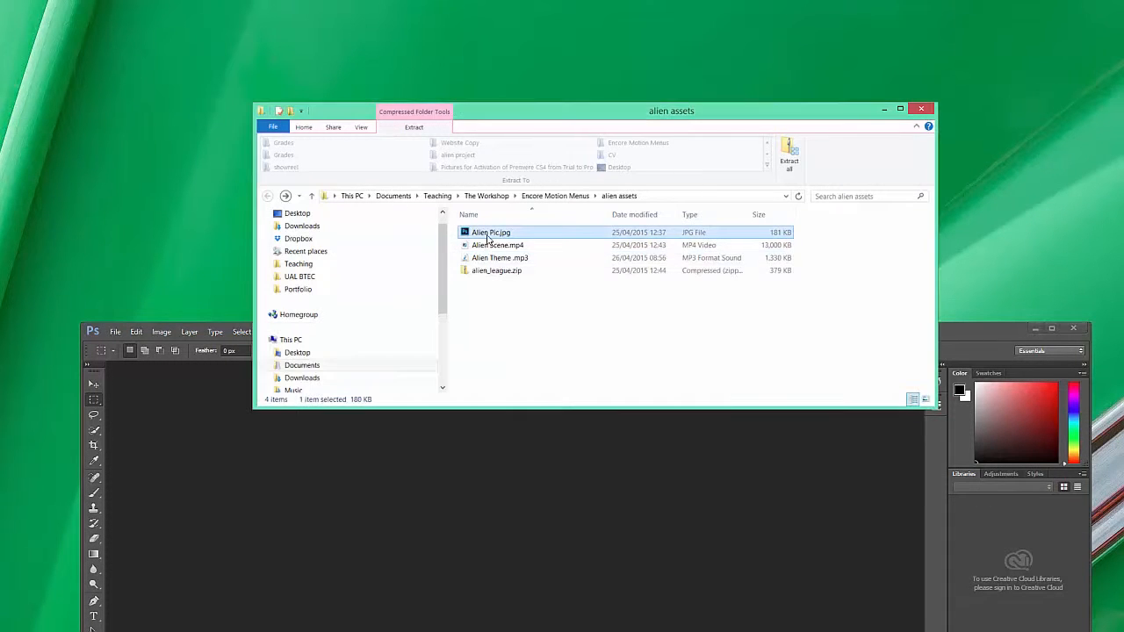
drag(483, 234, 506, 484)
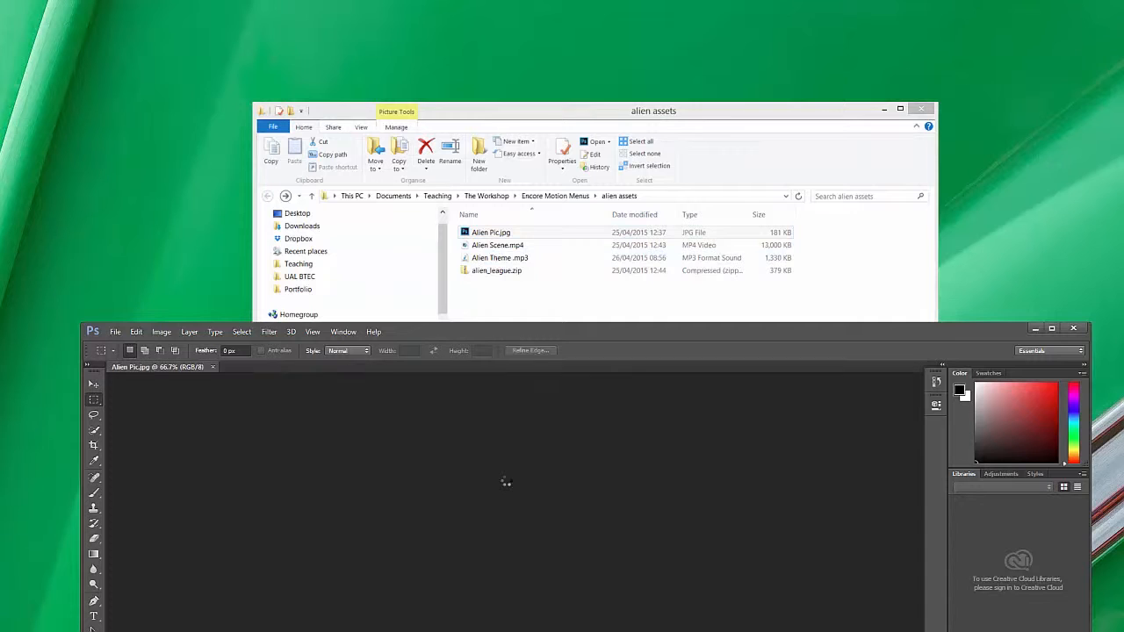
drag(603, 332, 593, 35)
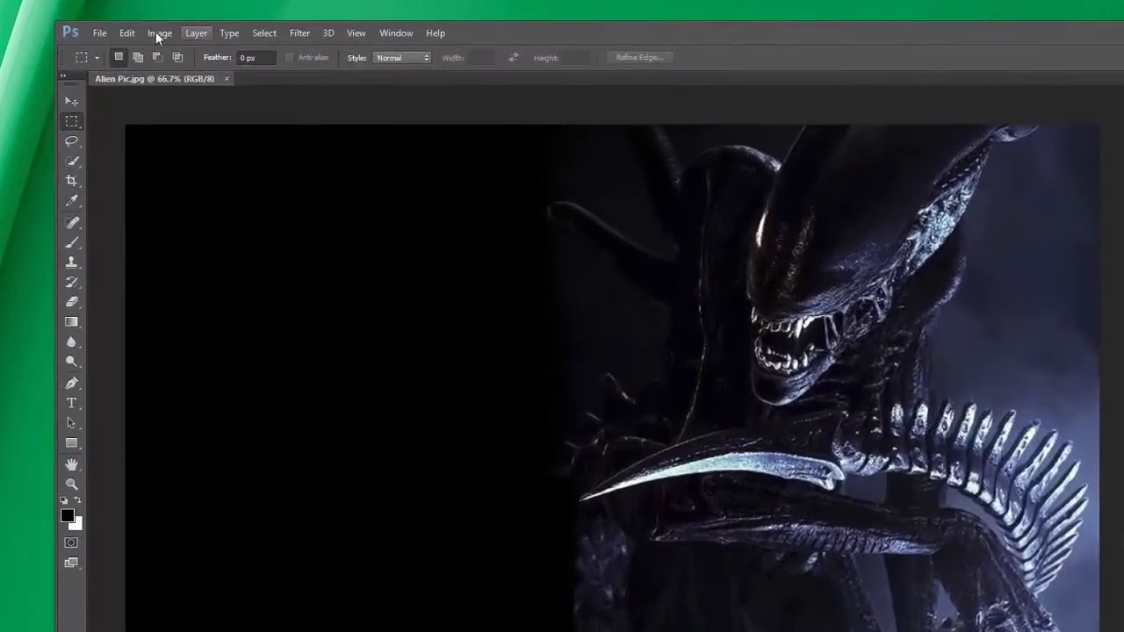
Begin a new document using the Film & Video preset
click(105, 35)
click(110, 50)
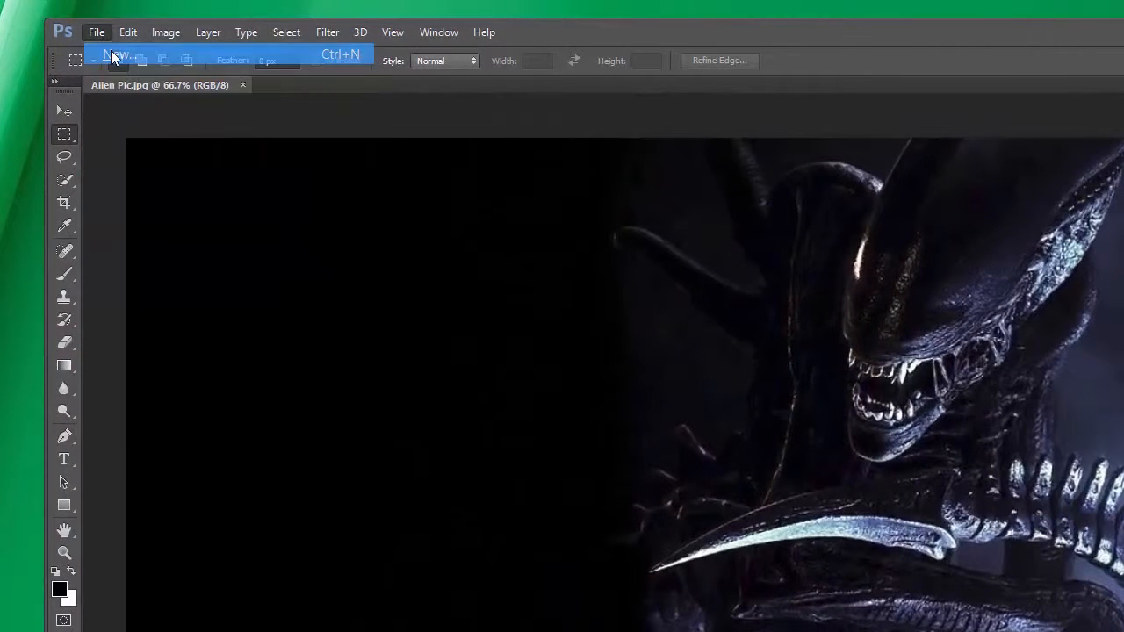
click(726, 232)
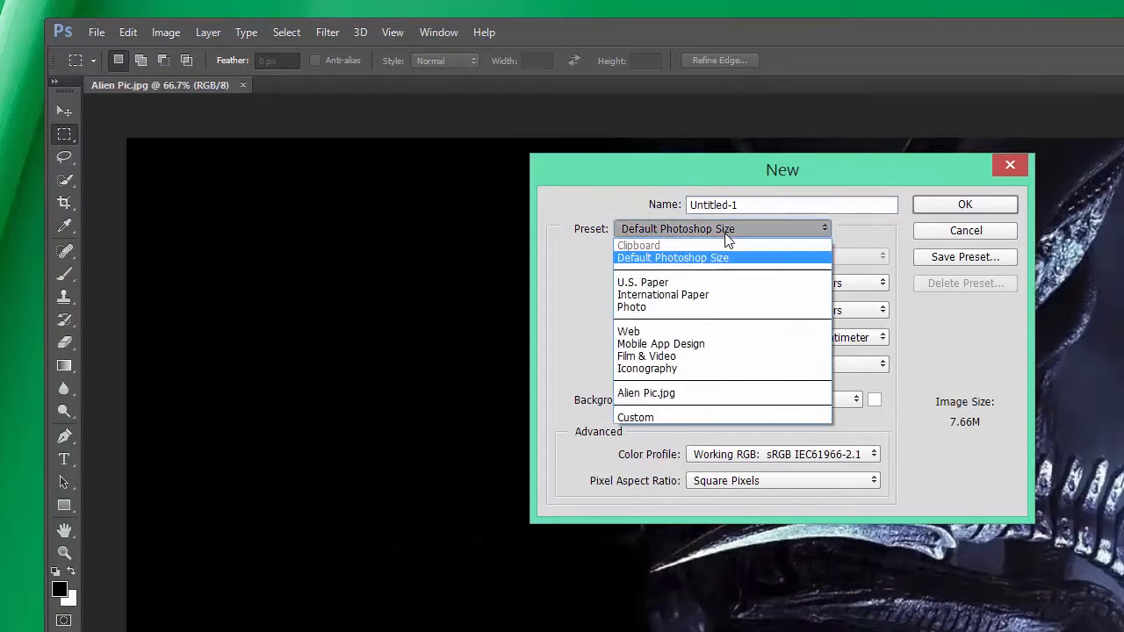
click(693, 354)
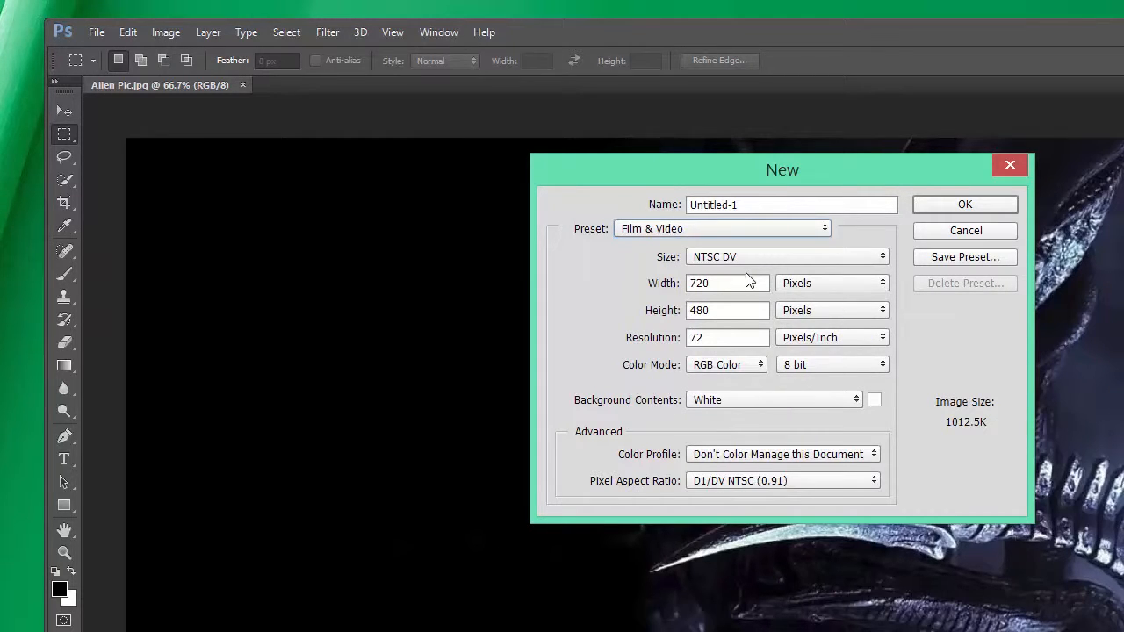
click(729, 257)
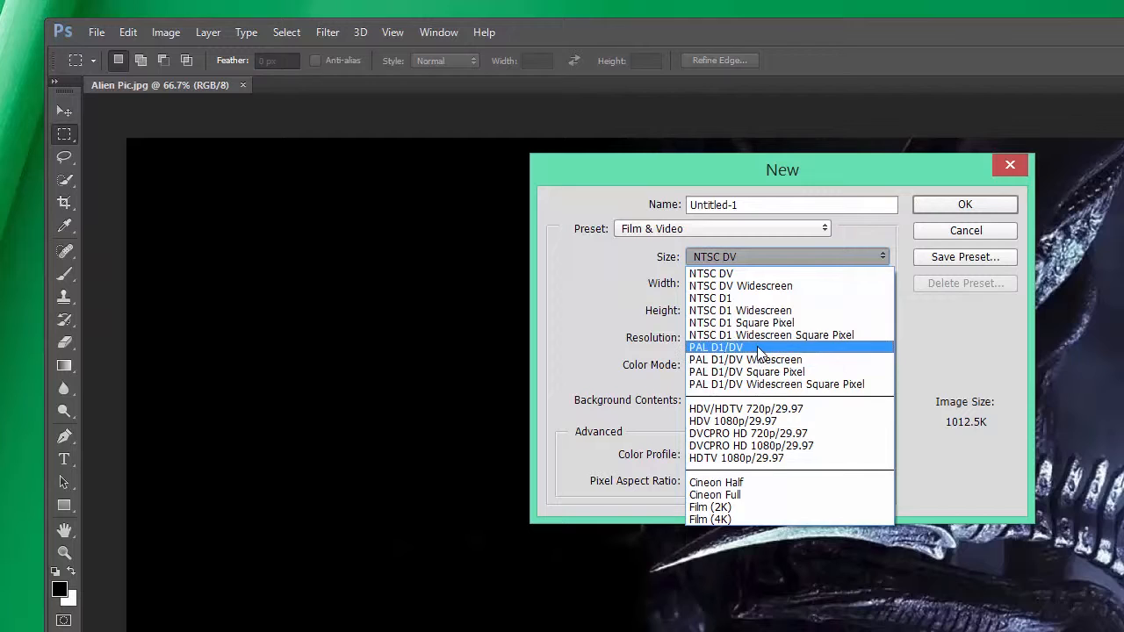
click(764, 166)
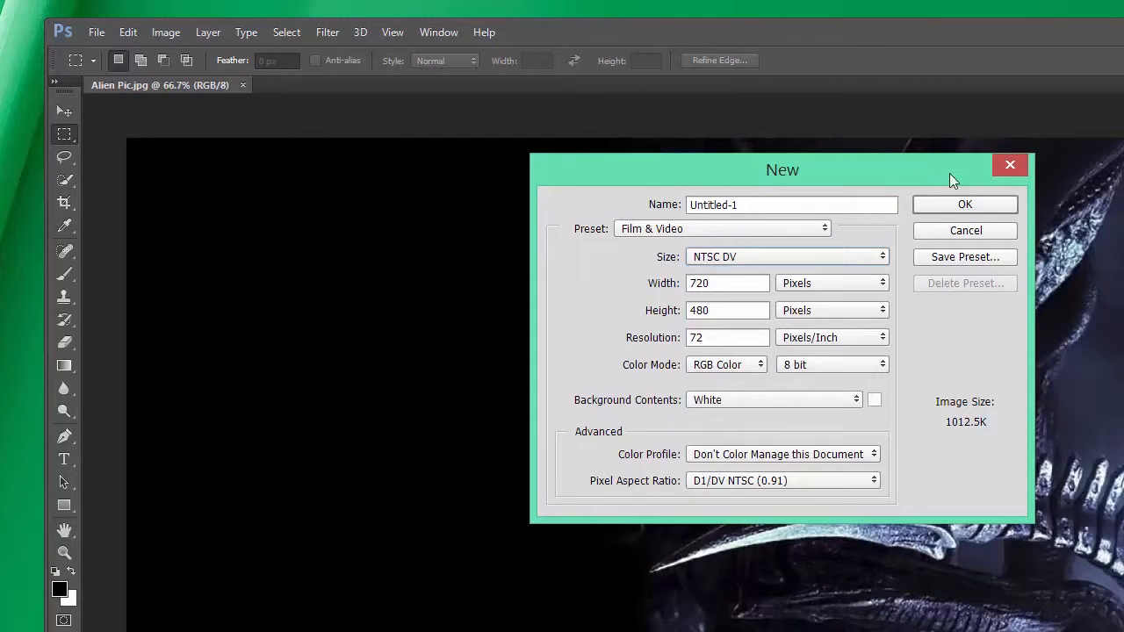
drag(919, 178, 1082, 220)
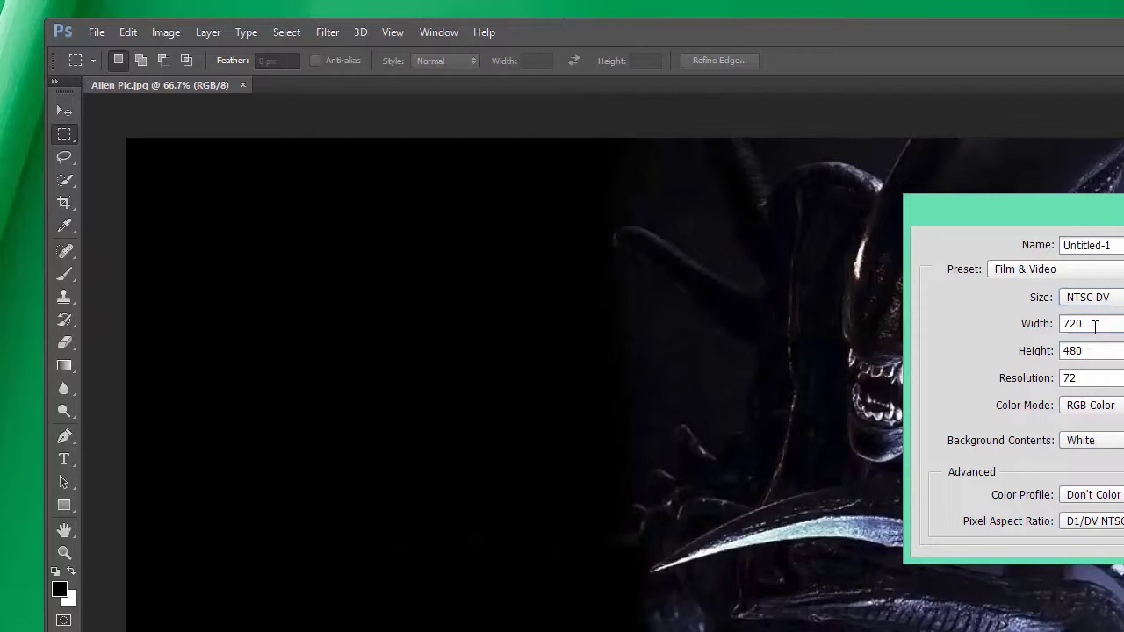
double_click(1082, 326)
click(1097, 328)
drag(1082, 326, 1062, 378)
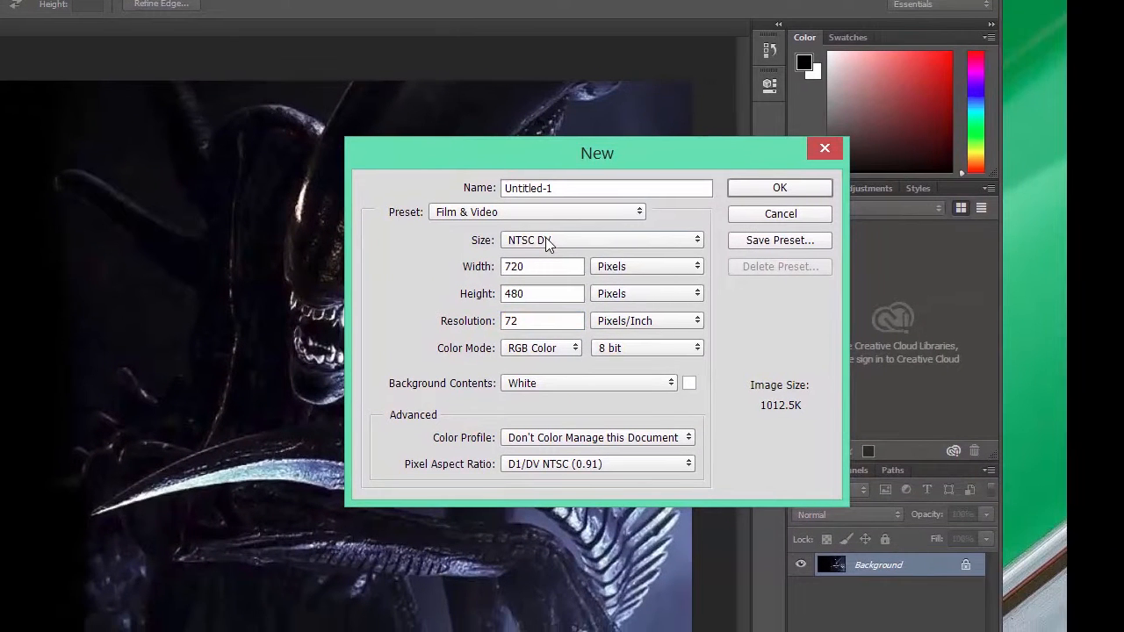
Choose the PAL D1/DV Widescreen size, 720 x 576 pixels at 72 pixels/inch, and create the document
click(642, 250)
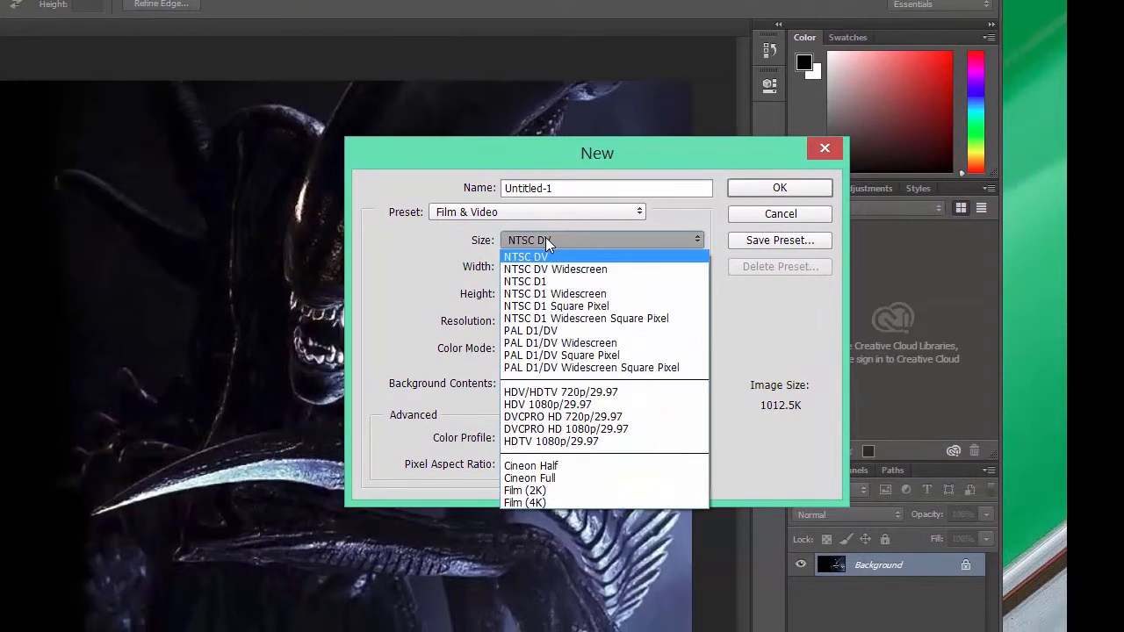
click(552, 347)
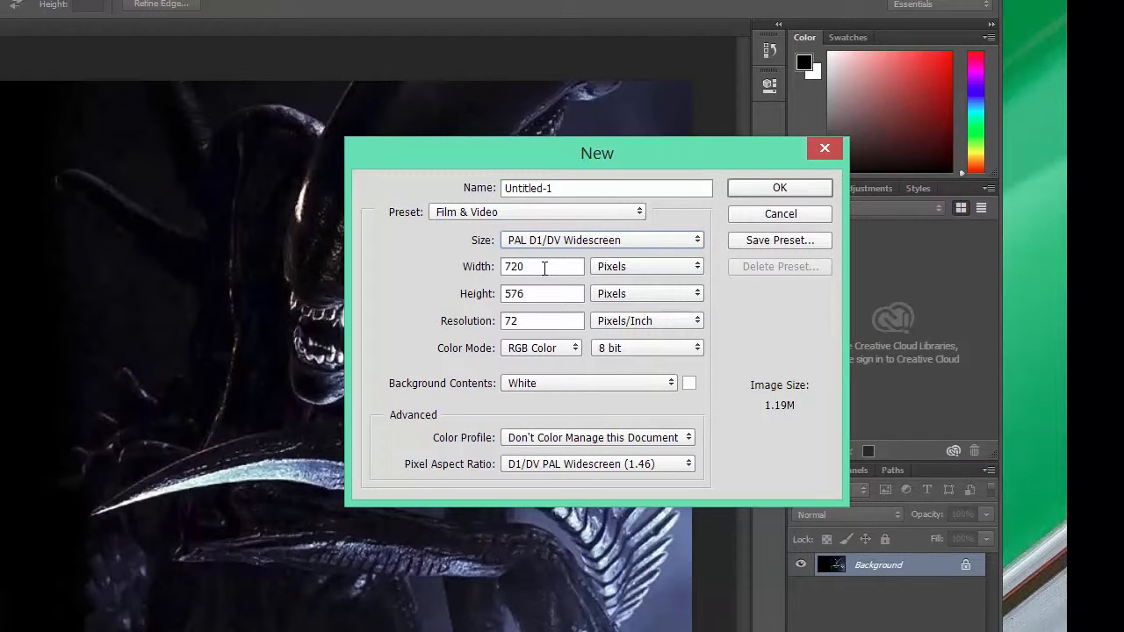
drag(539, 268, 490, 326)
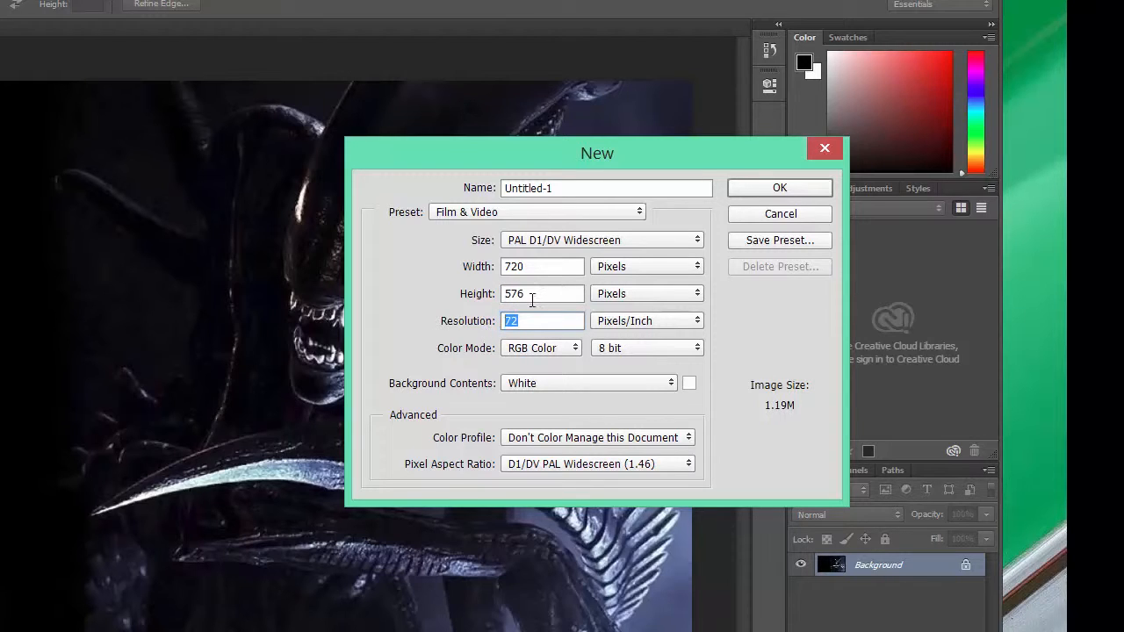
drag(532, 297, 489, 296)
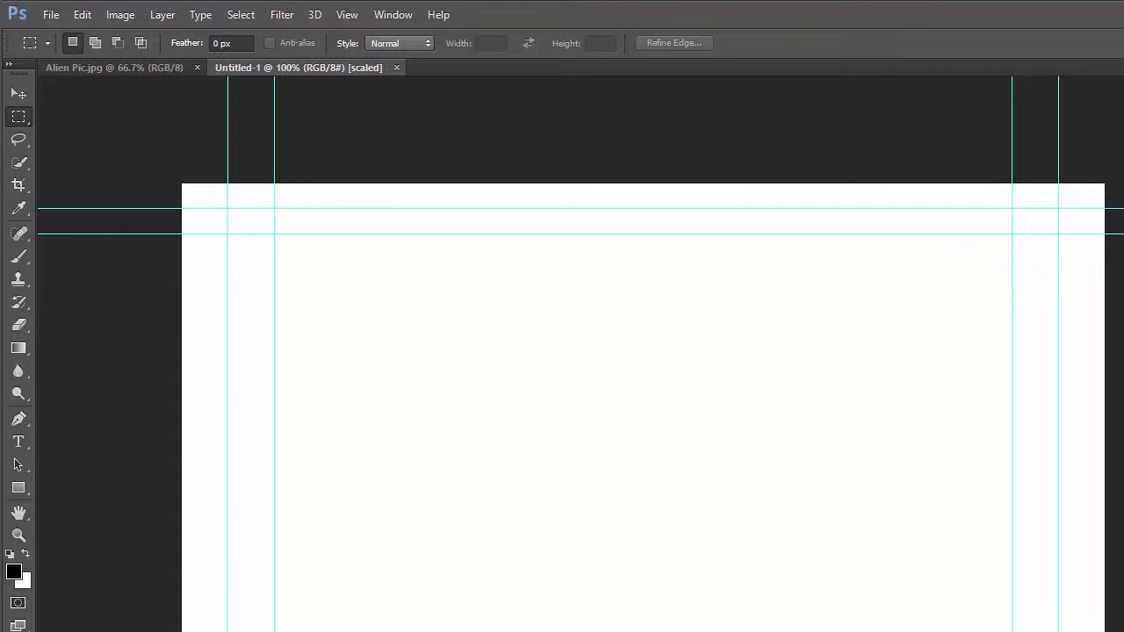
Turn pixel aspect ratio correction off and back on to compare the canvas proportions
click(358, 15)
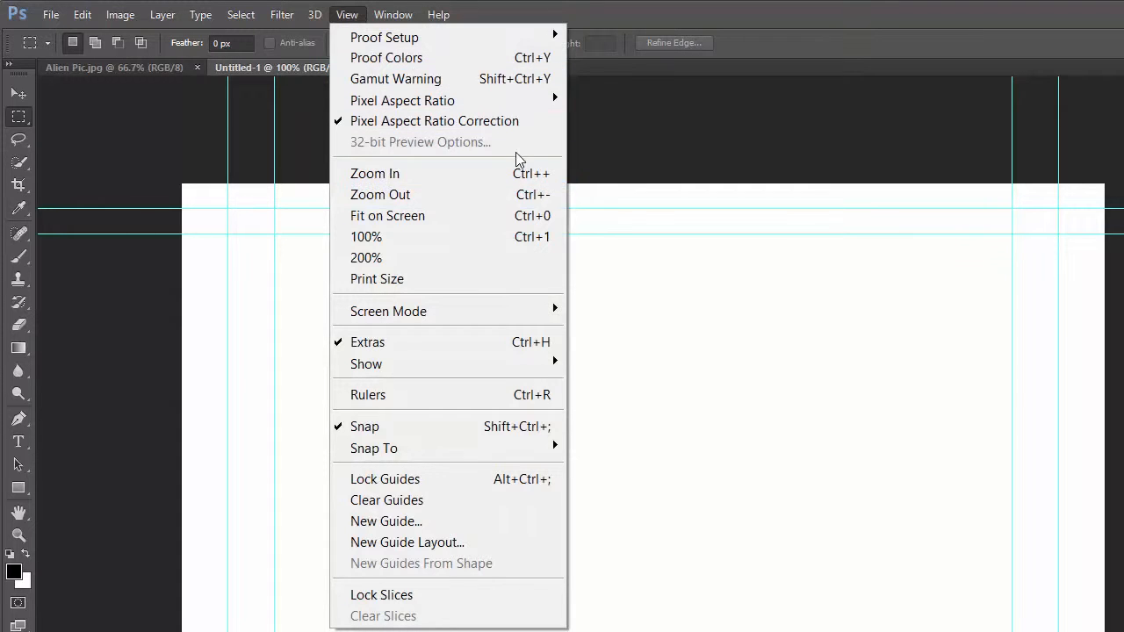
click(491, 121)
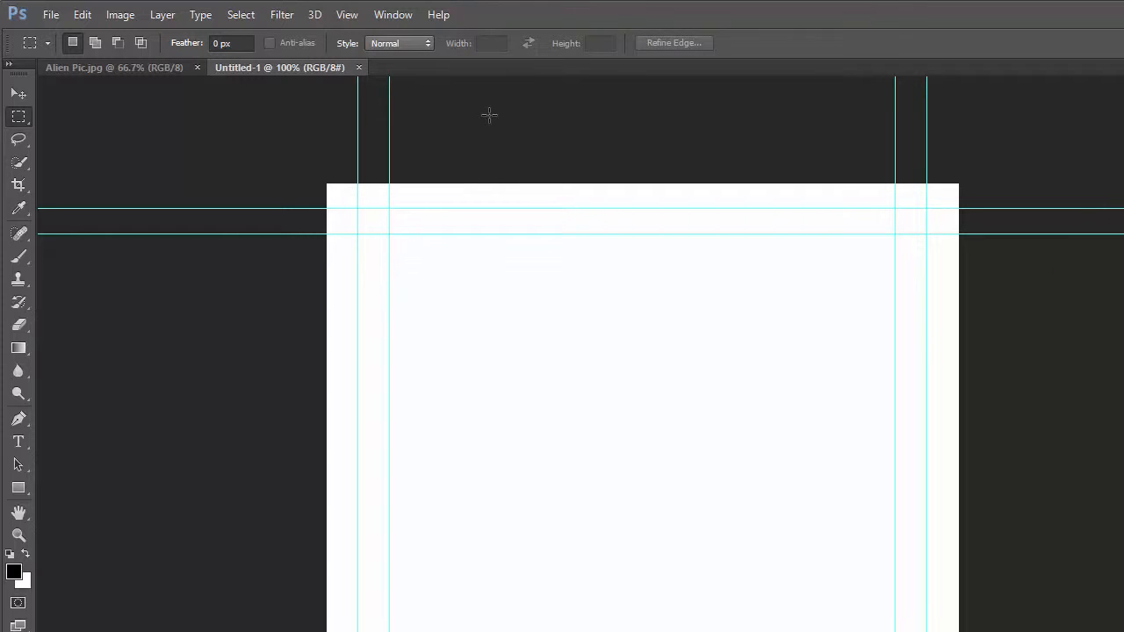
click(355, 16)
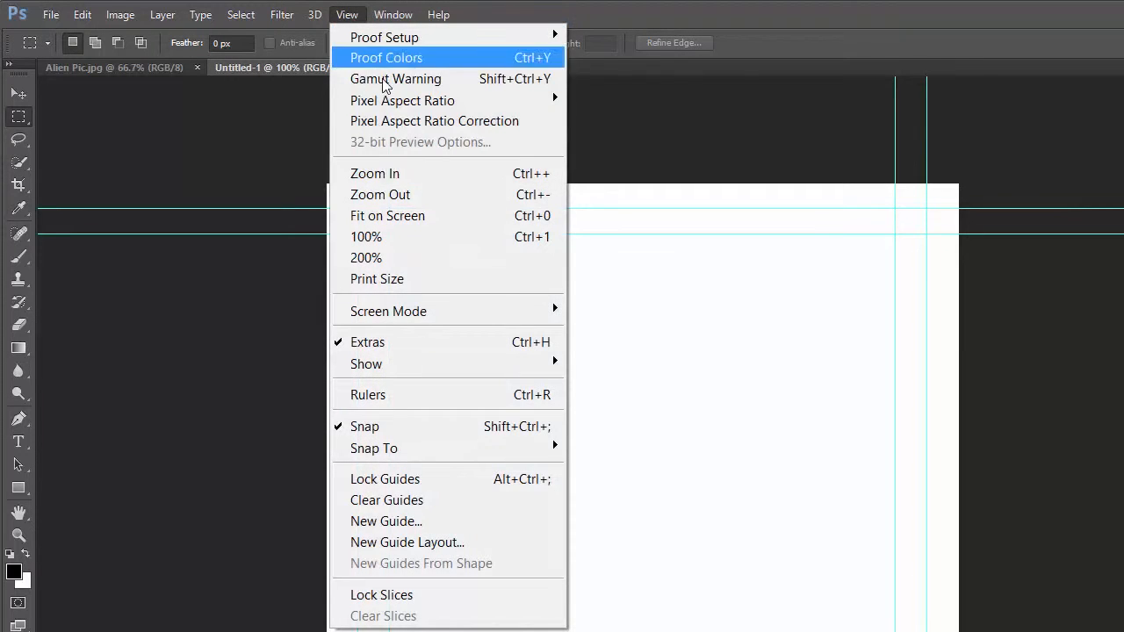
click(408, 125)
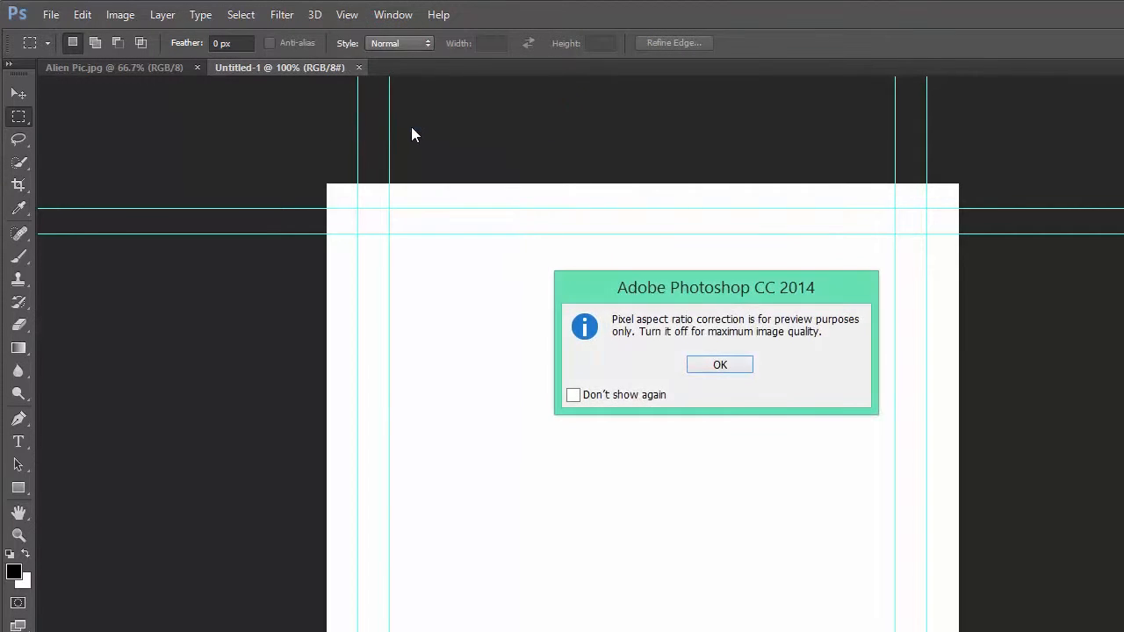
click(546, 289)
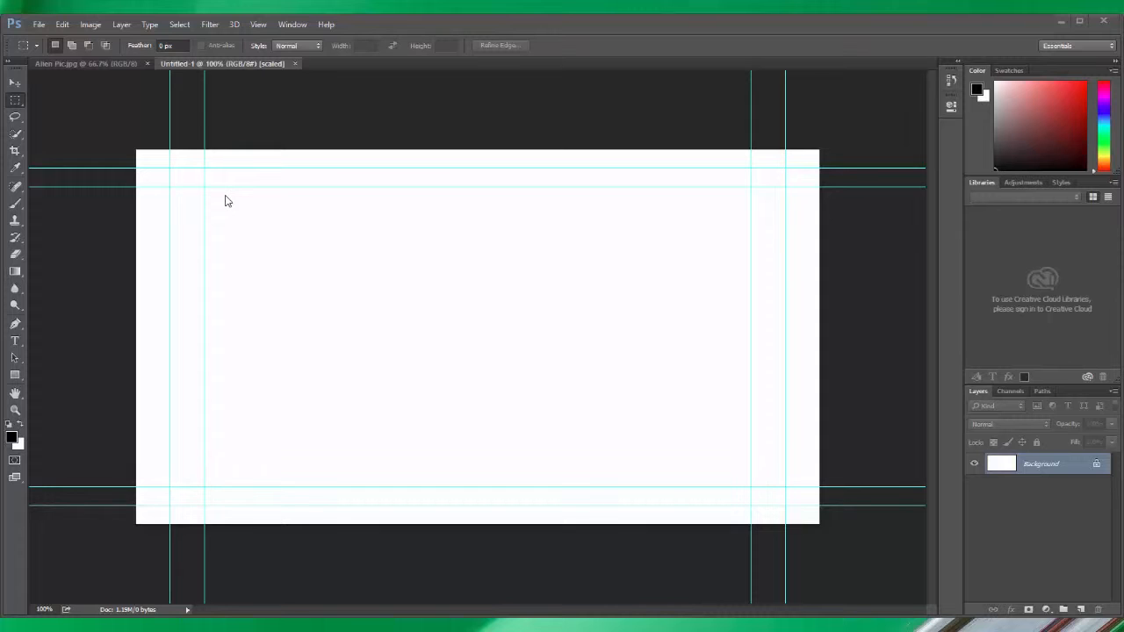
Copy the Alien Pic.jpg image into the new document with the Move tool and position it to cover the whole canvas
click(91, 61)
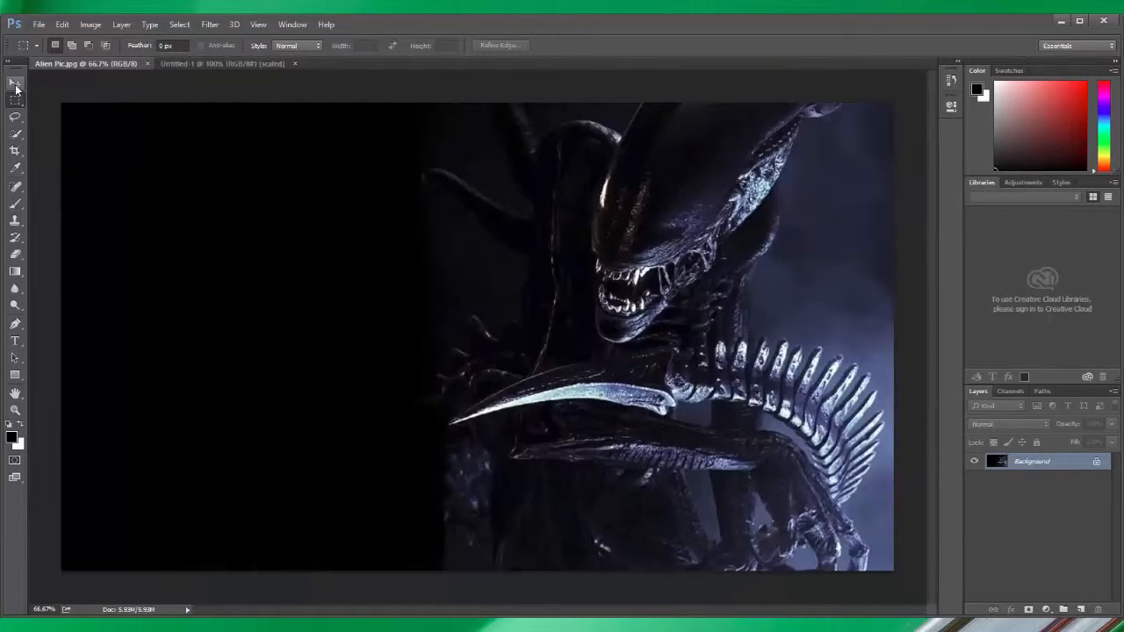
click(15, 84)
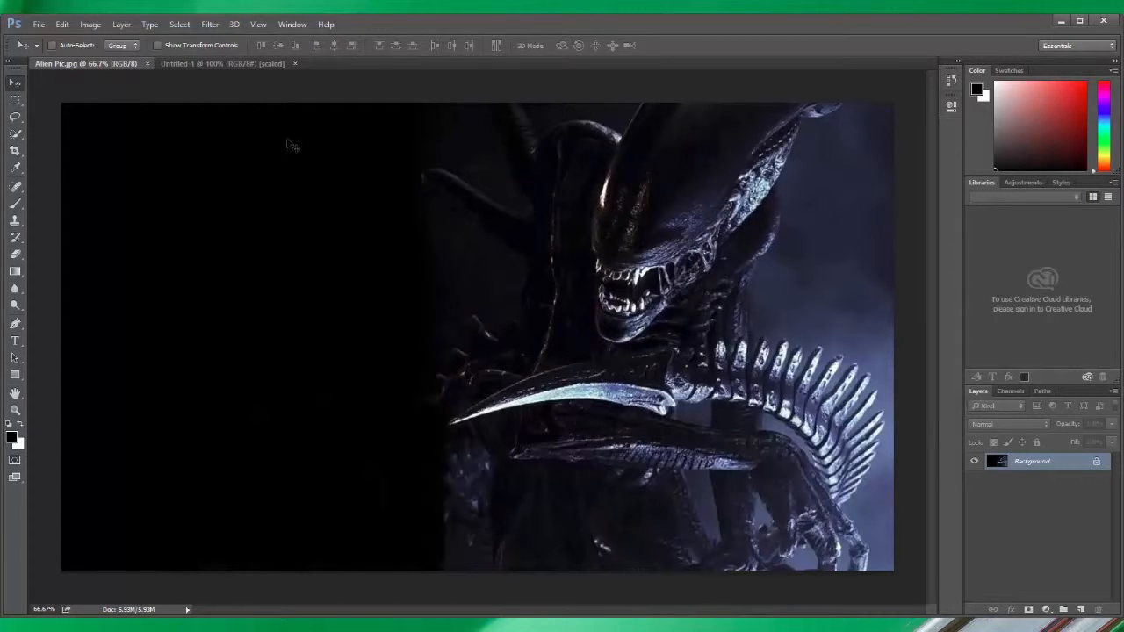
click(254, 63)
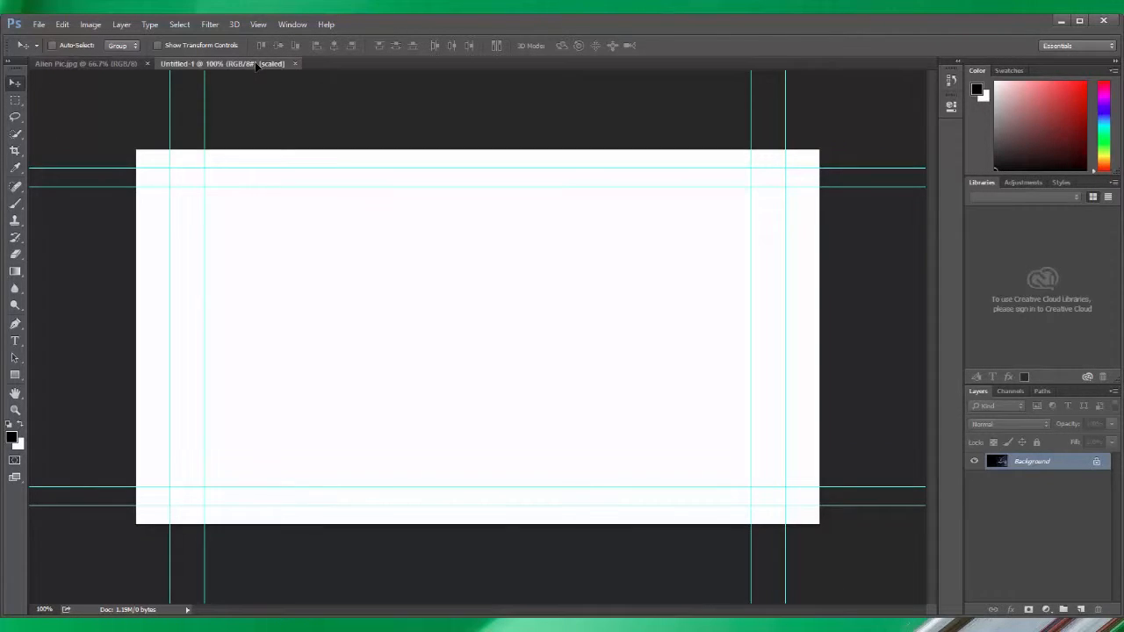
key(ctrl+v)
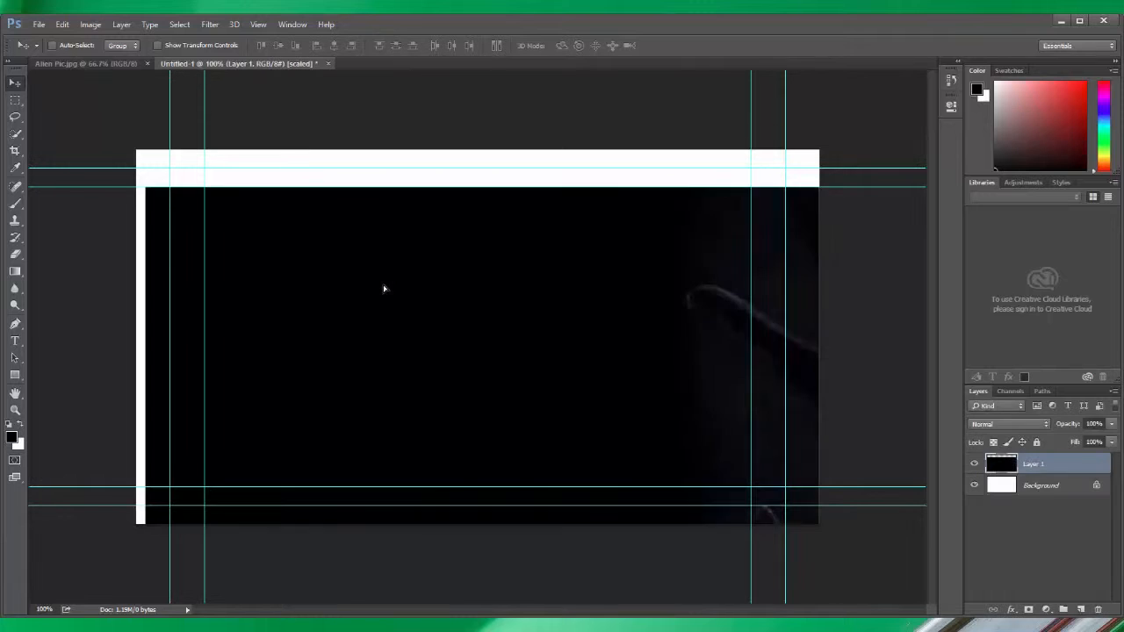
drag(597, 304, 577, 329)
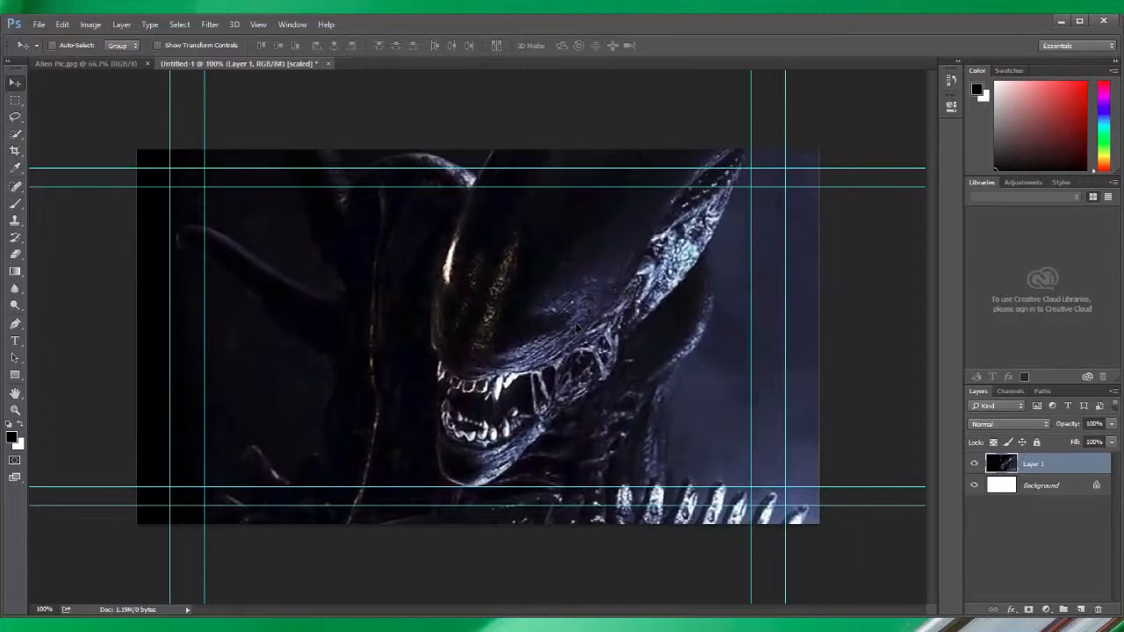
Scale the alien picture layer down proportionally to about 55% and position it so it still covers the whole canvas
key(ctrl+t)
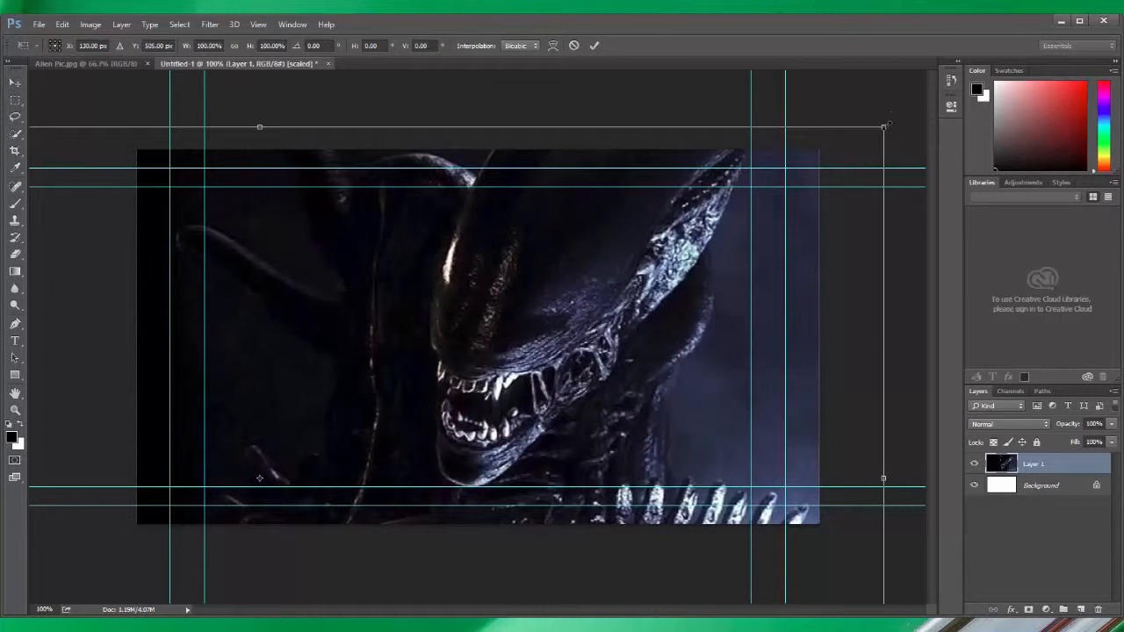
drag(858, 144, 566, 430)
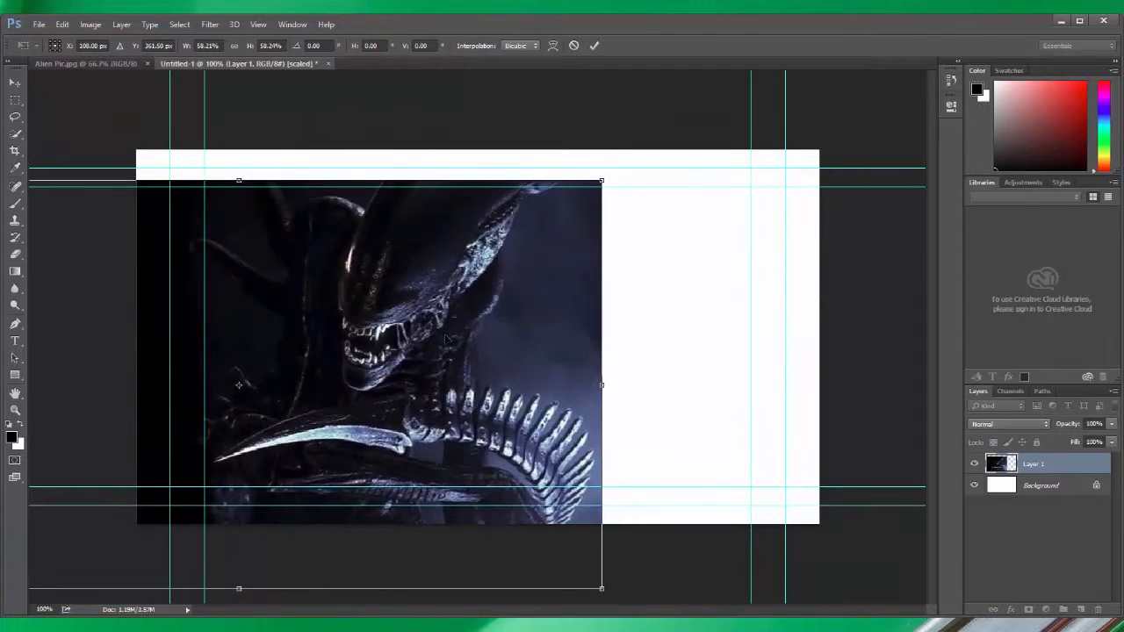
drag(447, 334, 801, 263)
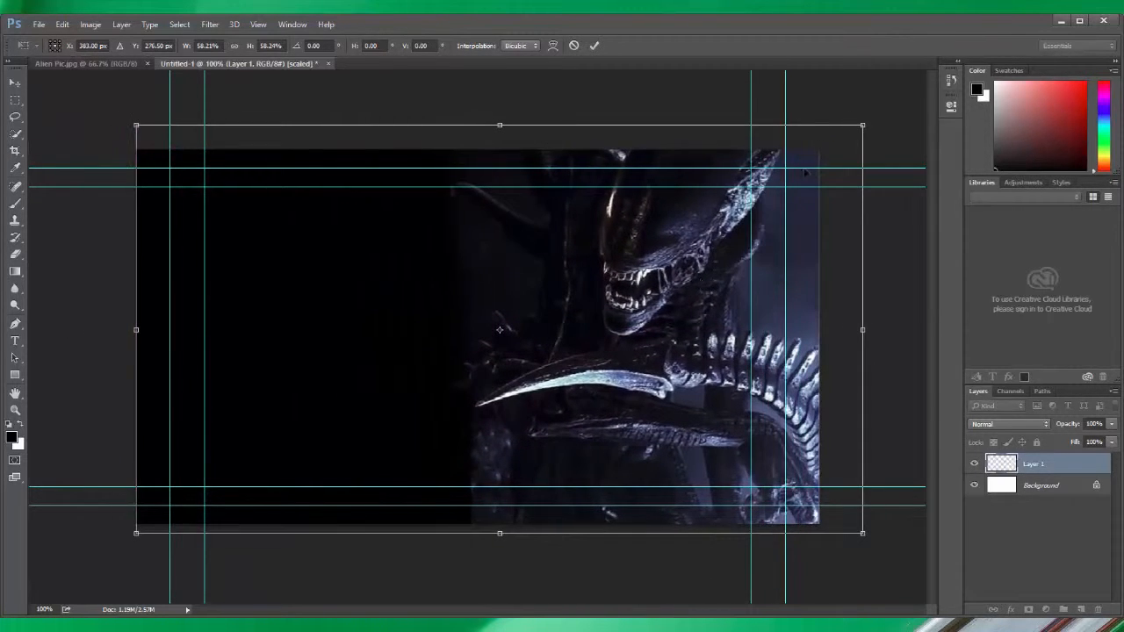
drag(864, 125, 828, 146)
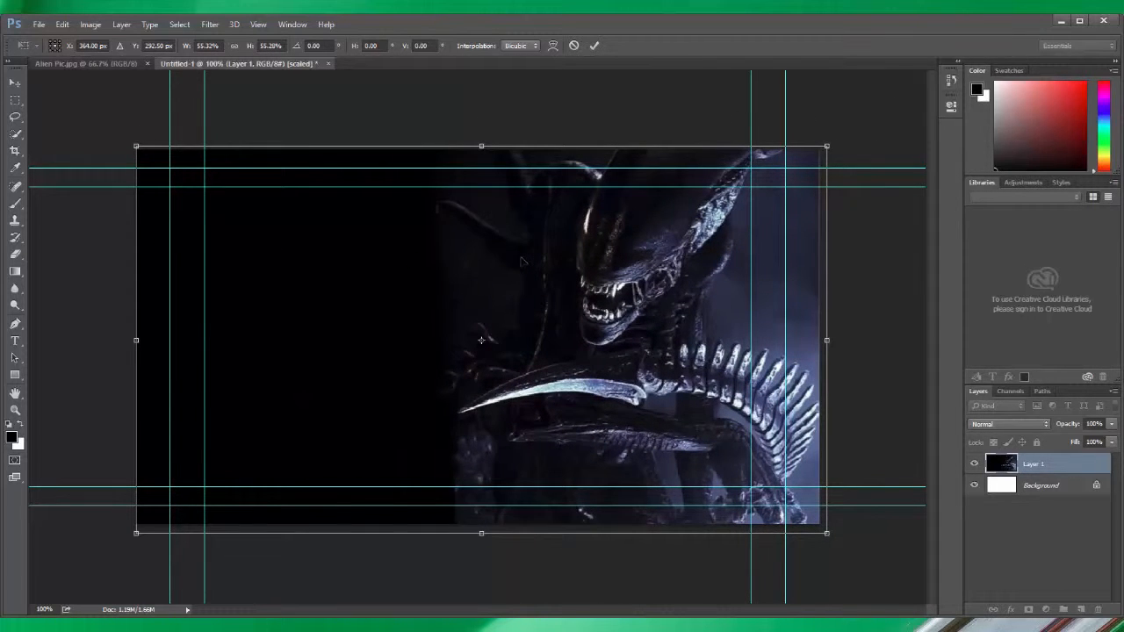
key(Return)
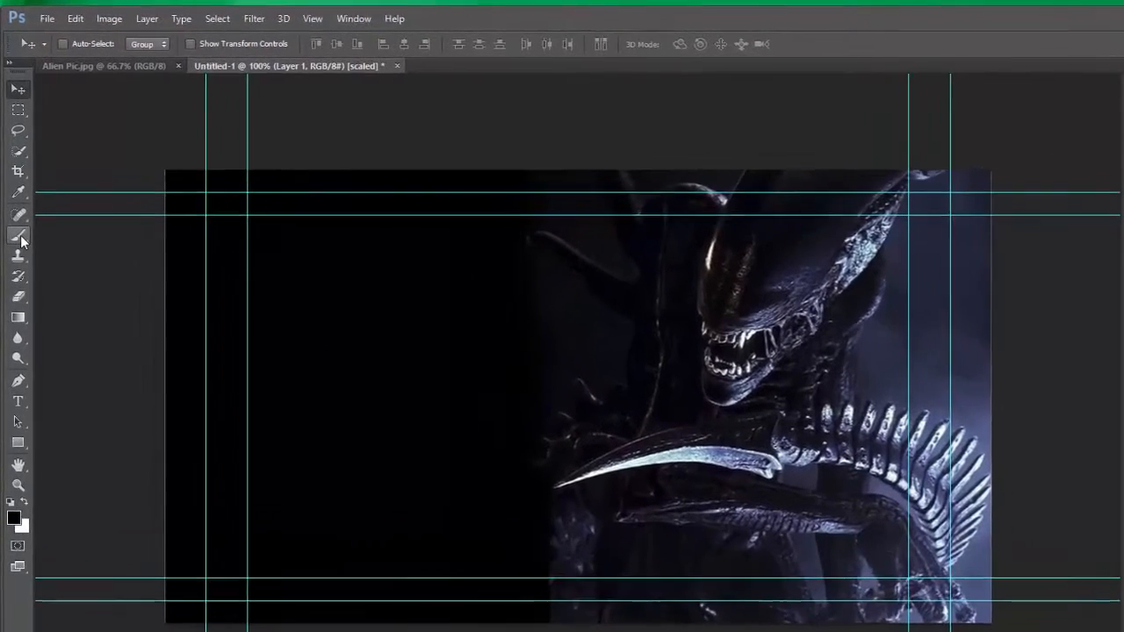
Set up a soft round 160 px brush with black foreground colour and paint over the picture's hard edge to blend it into the black area
click(17, 210)
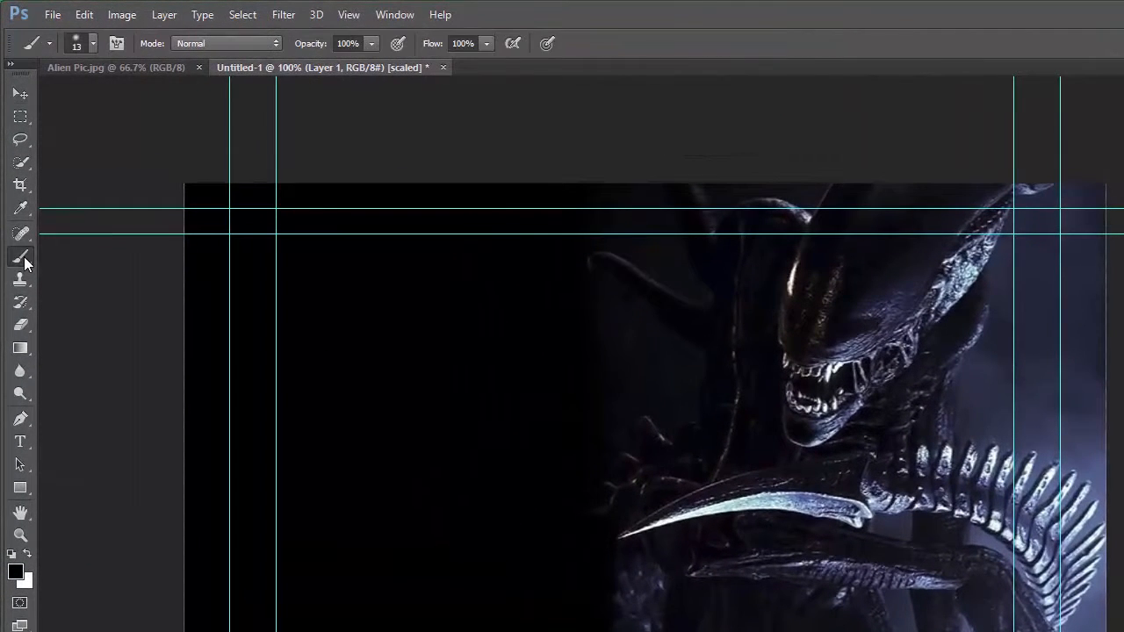
click(94, 42)
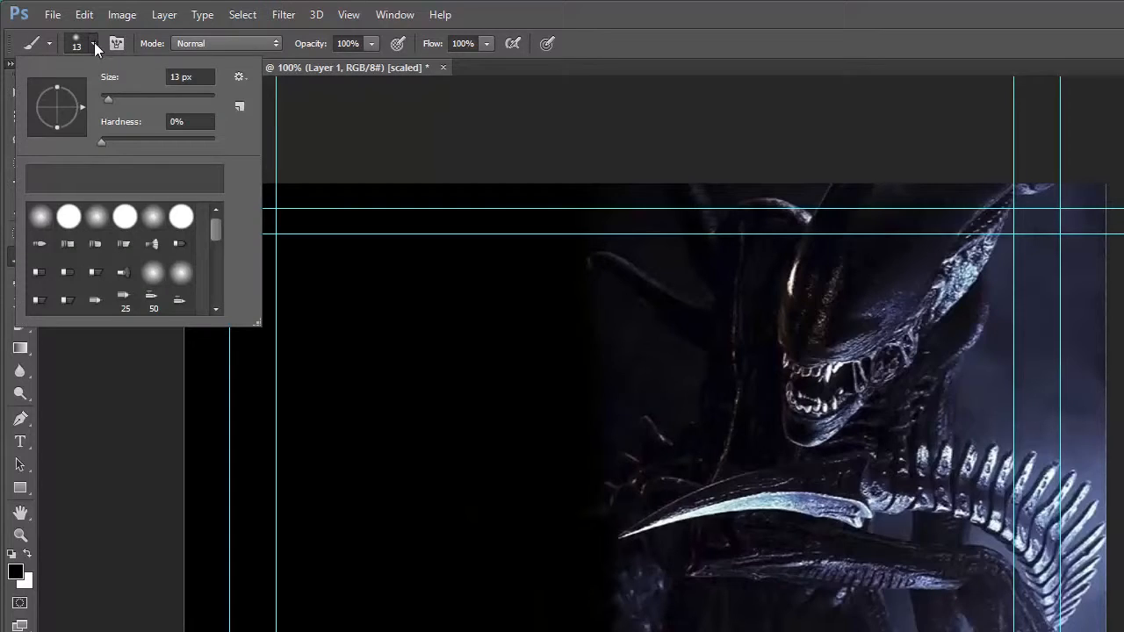
click(156, 219)
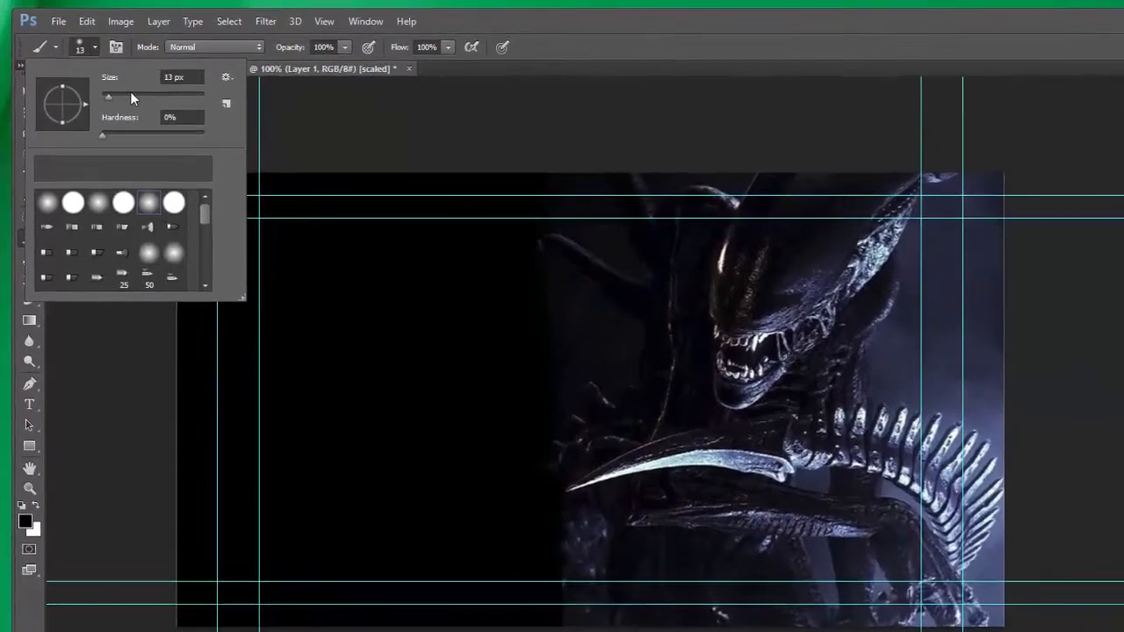
drag(131, 93, 170, 95)
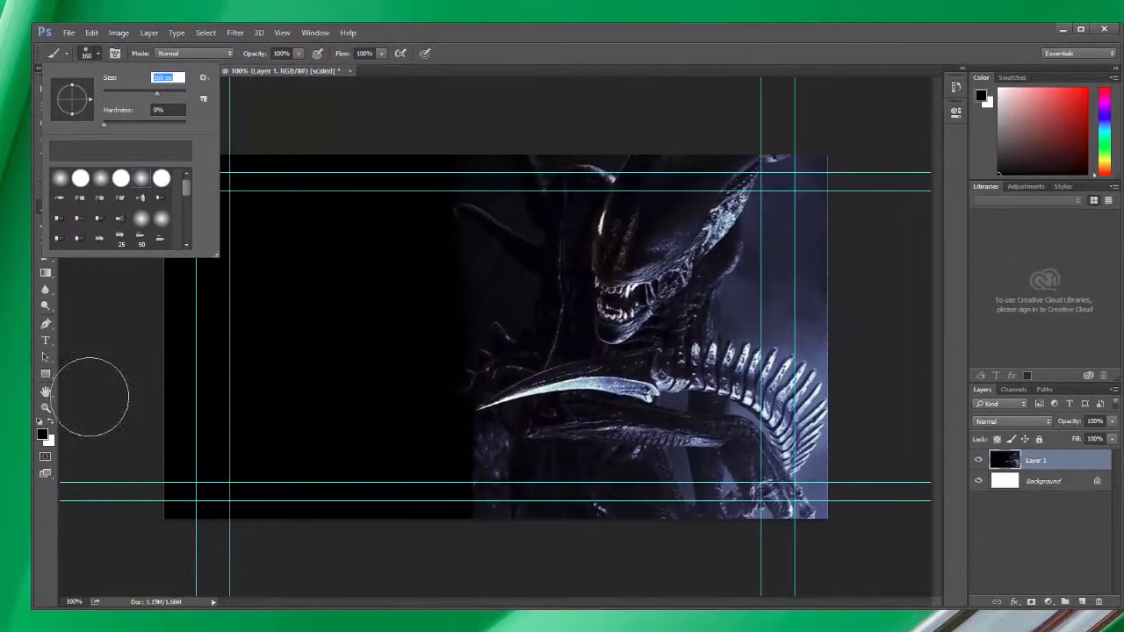
click(42, 434)
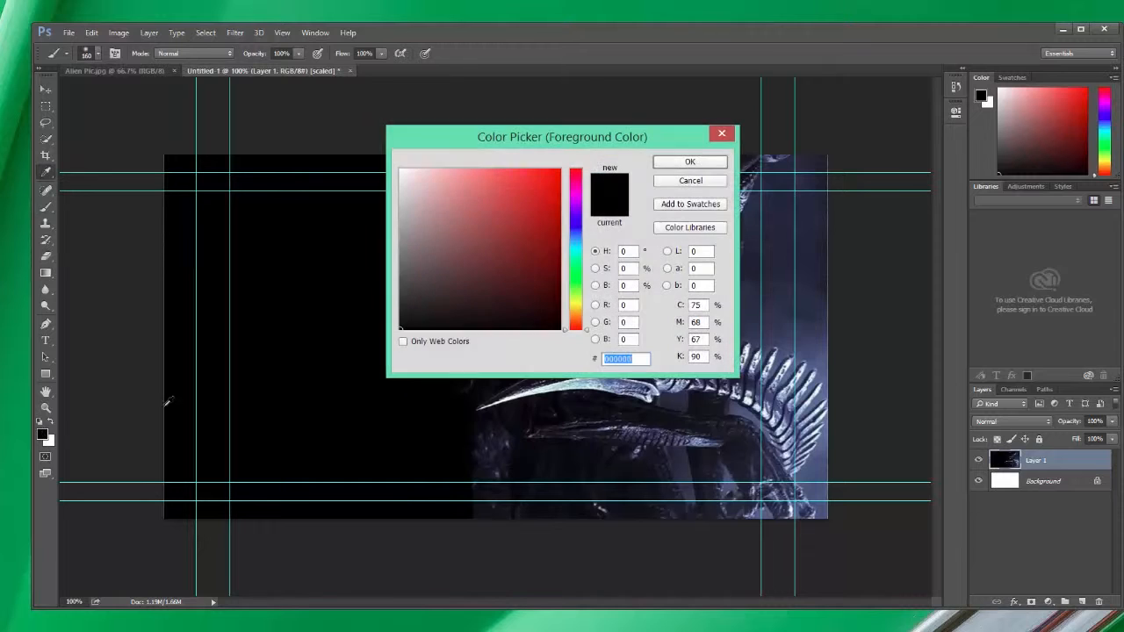
click(689, 165)
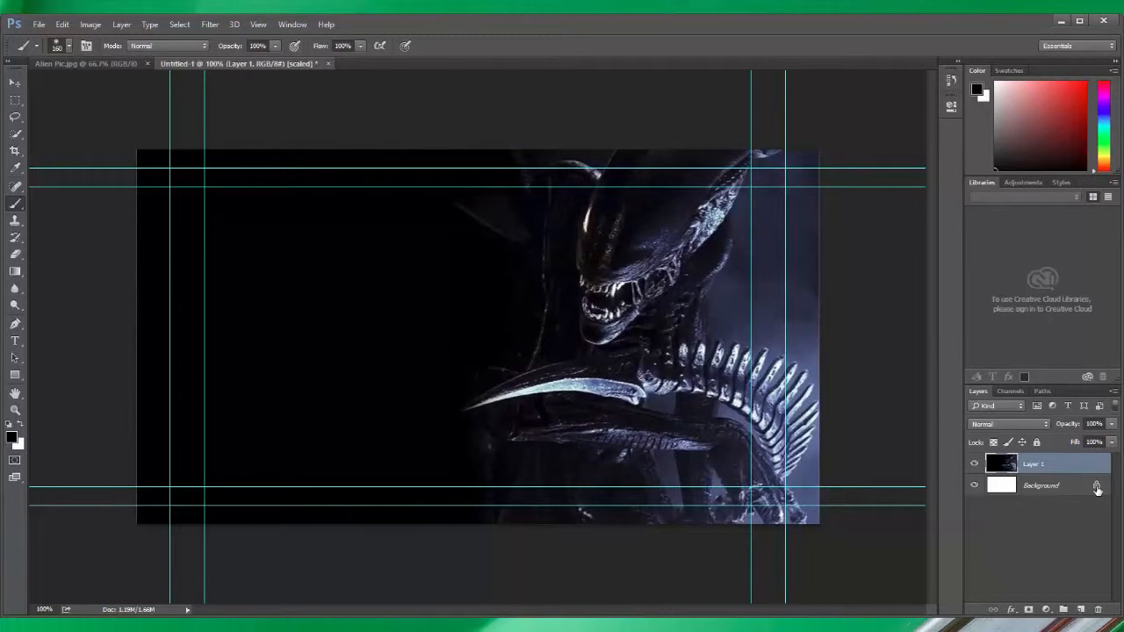
Unlock the white Background layer and delete it
click(1097, 489)
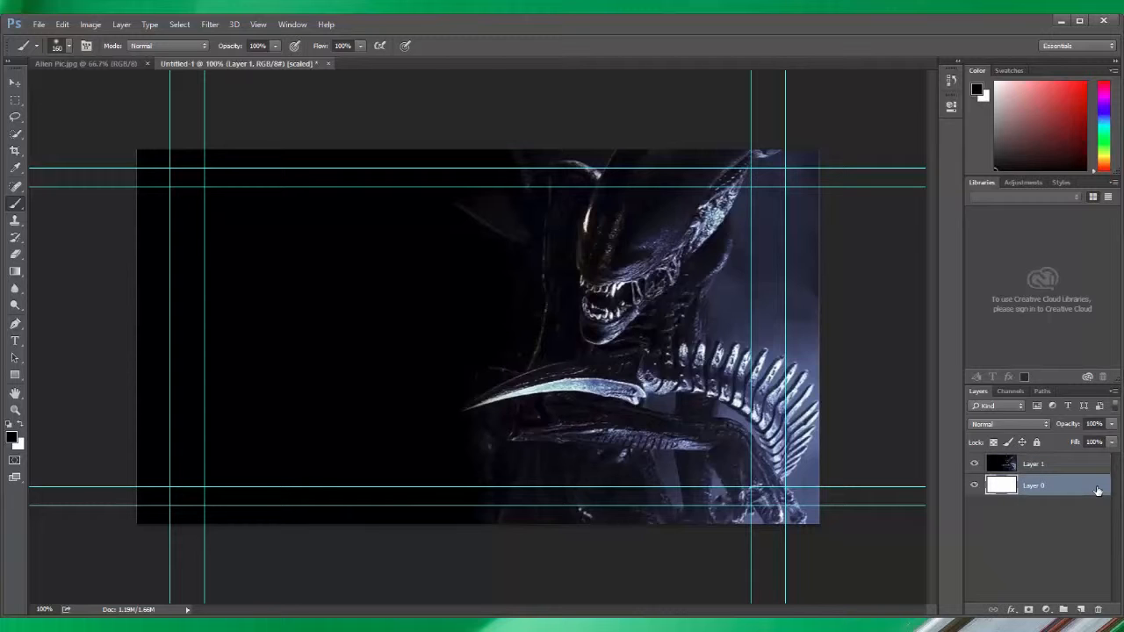
double_click(1103, 498)
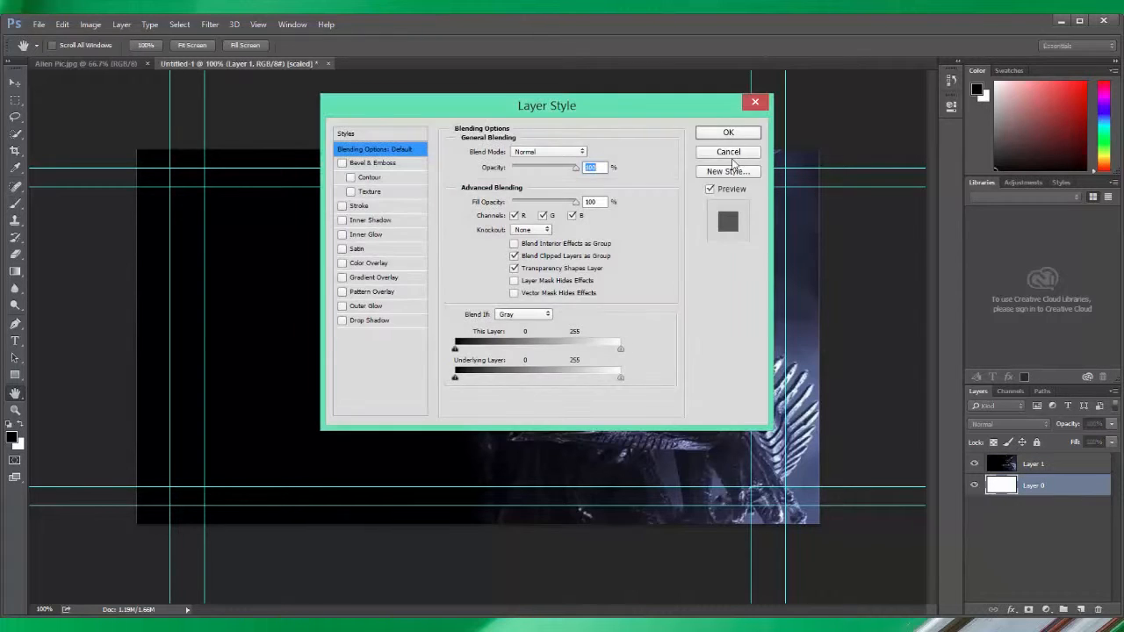
key(Escape)
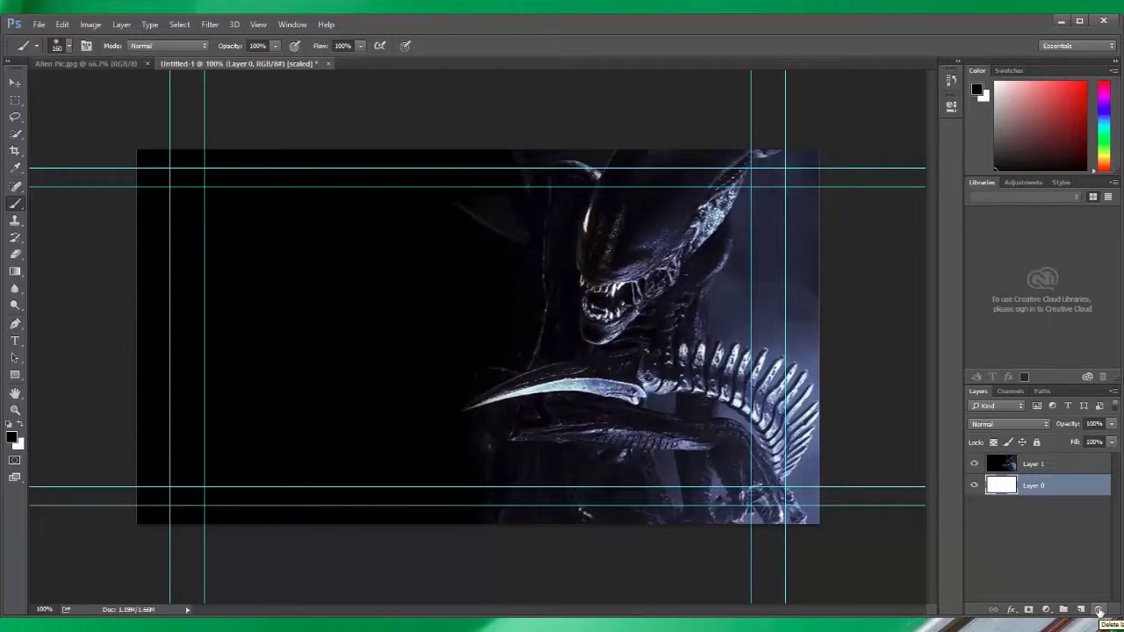
click(1099, 610)
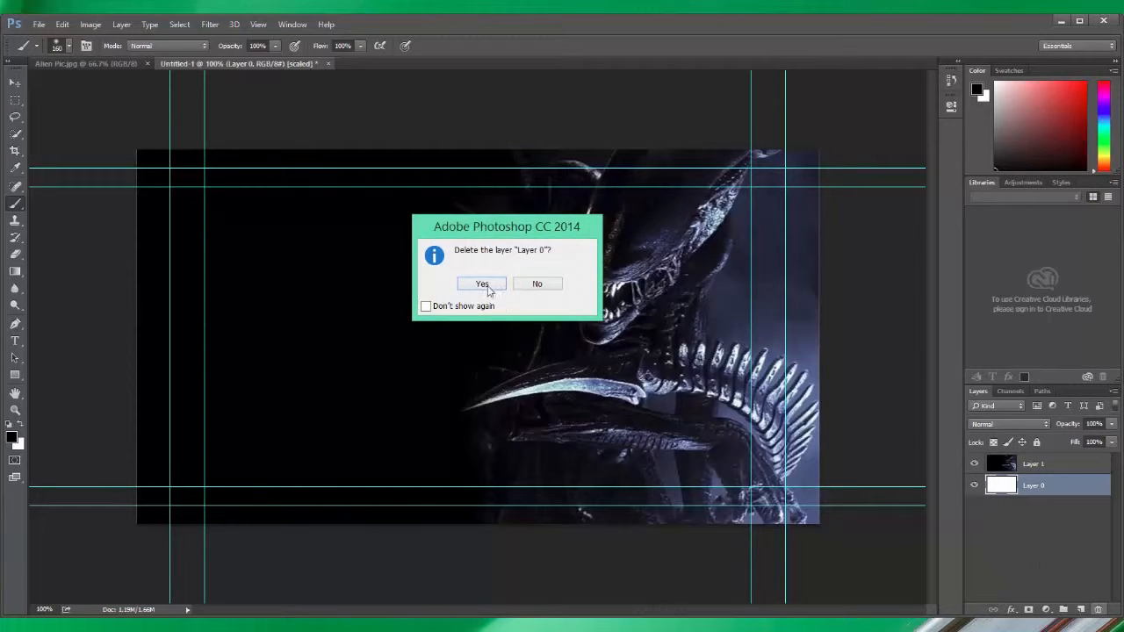
click(484, 284)
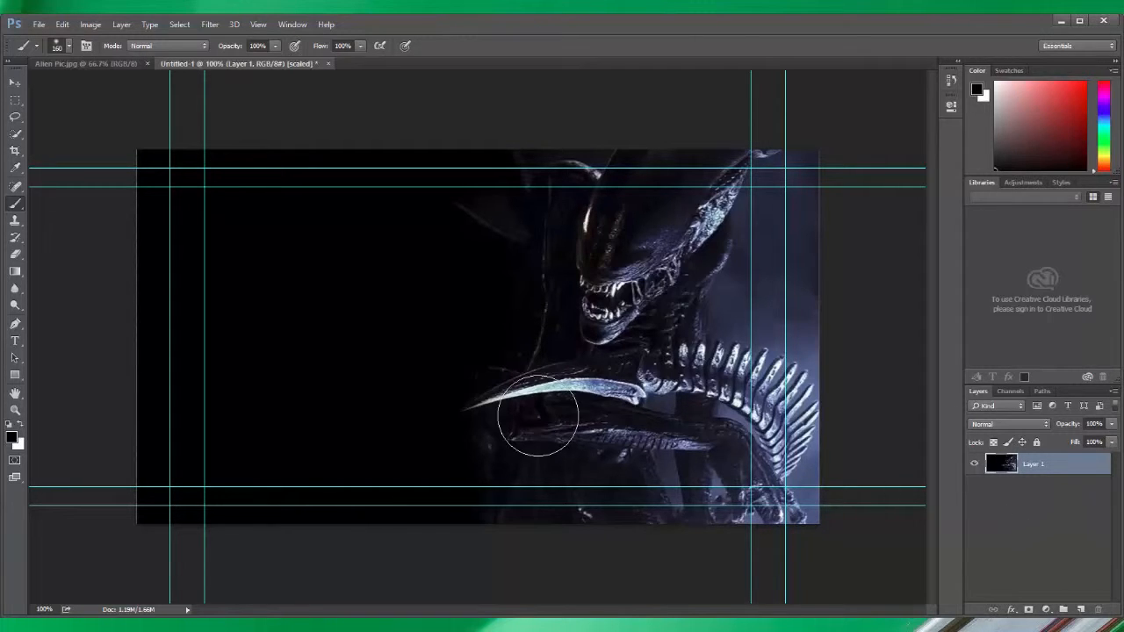
Add the title text "ALIEN" at 72 pt in the black area beside the alien
click(15, 341)
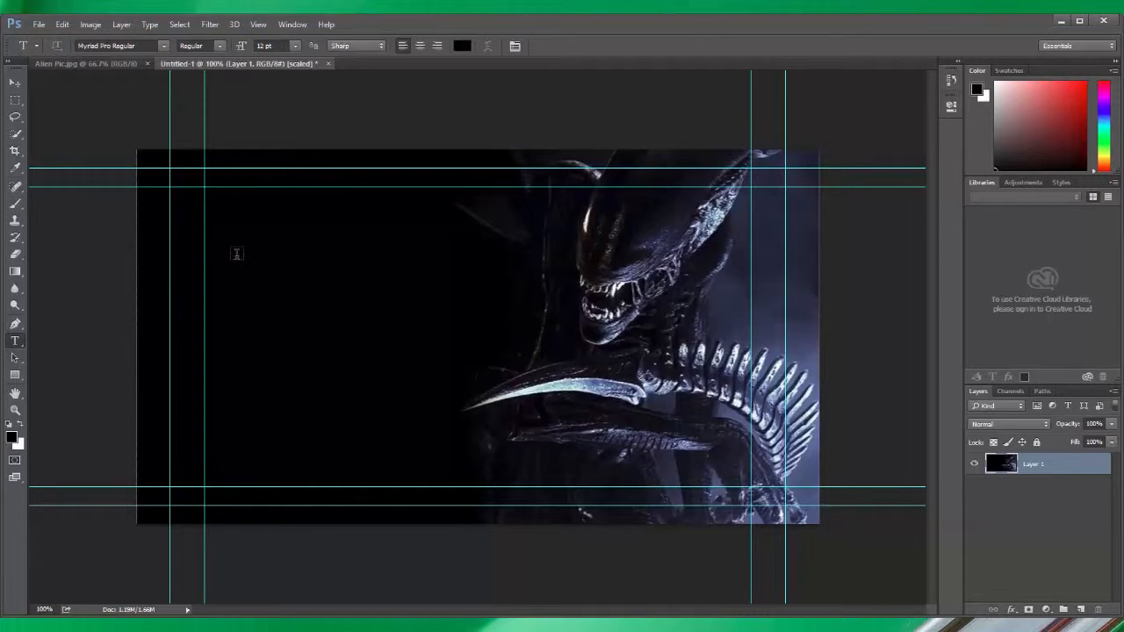
click(235, 252)
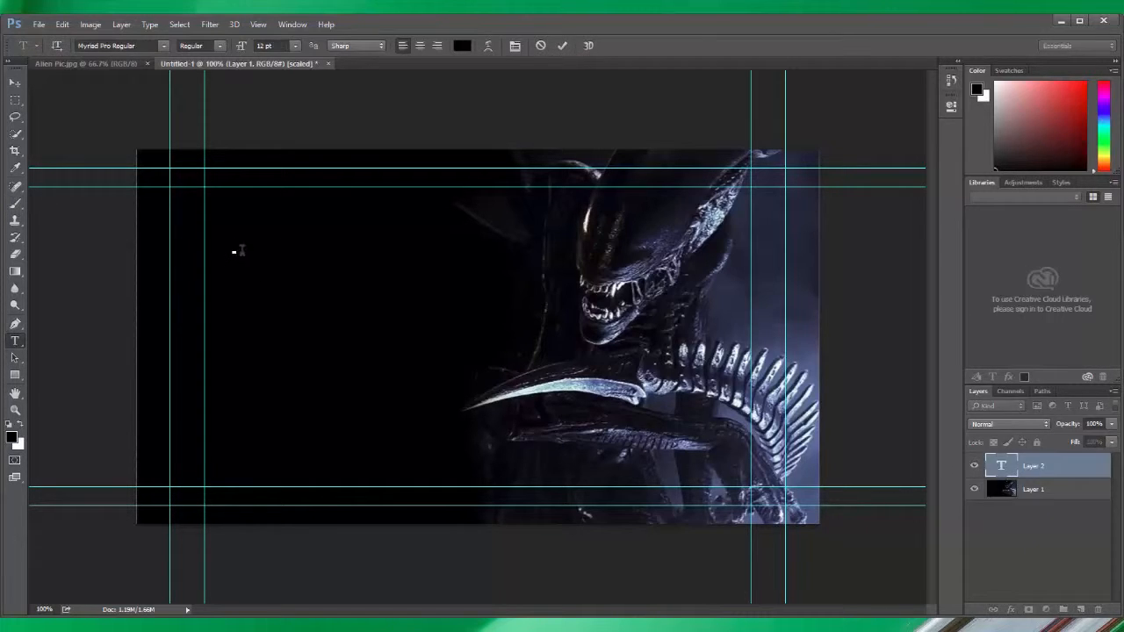
click(297, 47)
click(302, 287)
text(ALIEN)
Change the colour of the ALIEN title text to white, ffffff
drag(327, 245, 130, 238)
click(463, 46)
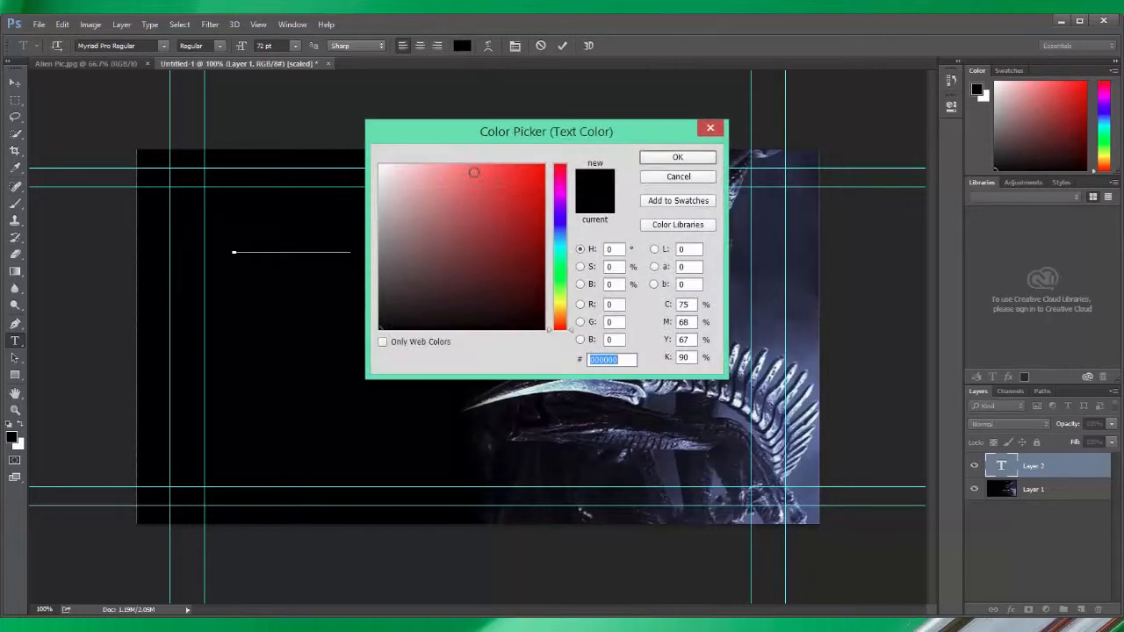
text(ffffff)
click(677, 156)
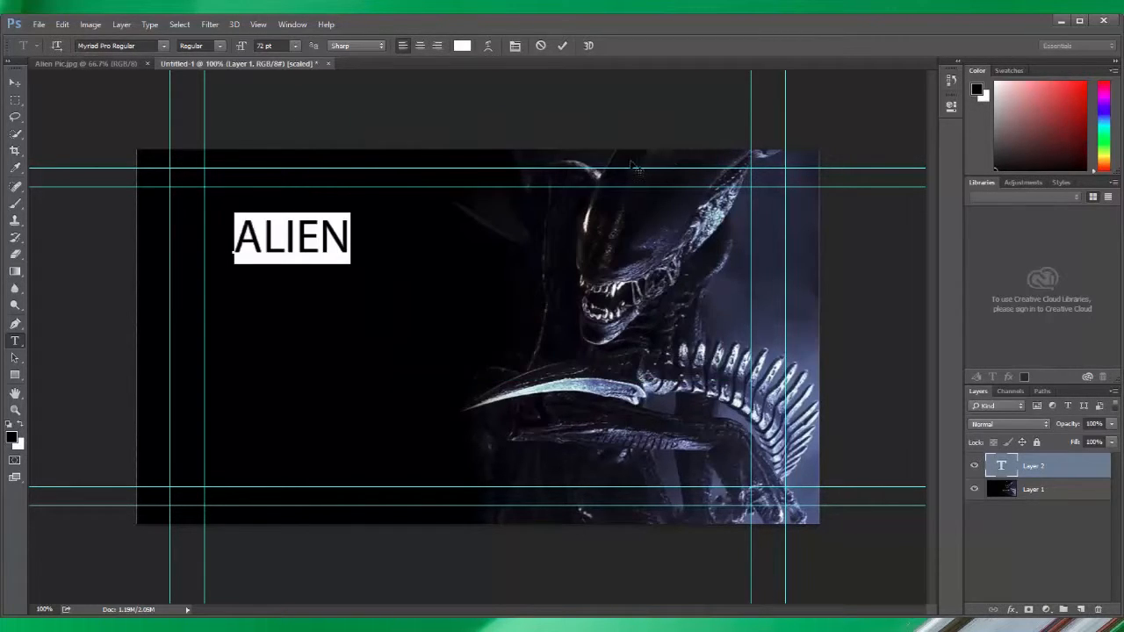
Enlarge the ALIEN title to 100 pt and move it into the upper-left corner of the inner safe-area guides
click(272, 45)
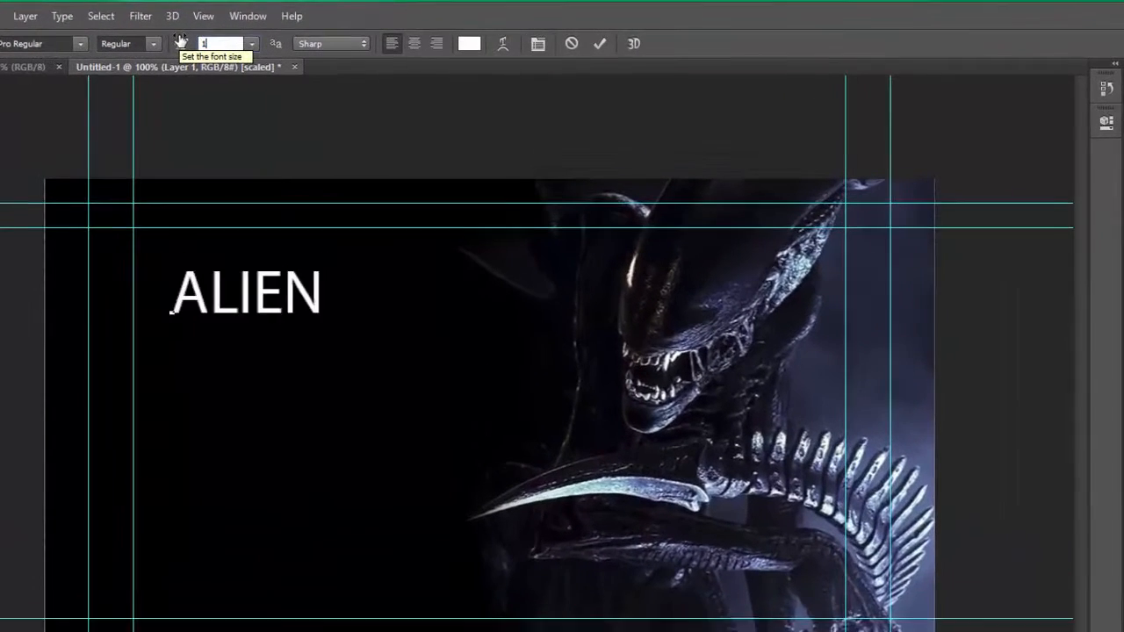
text(100)
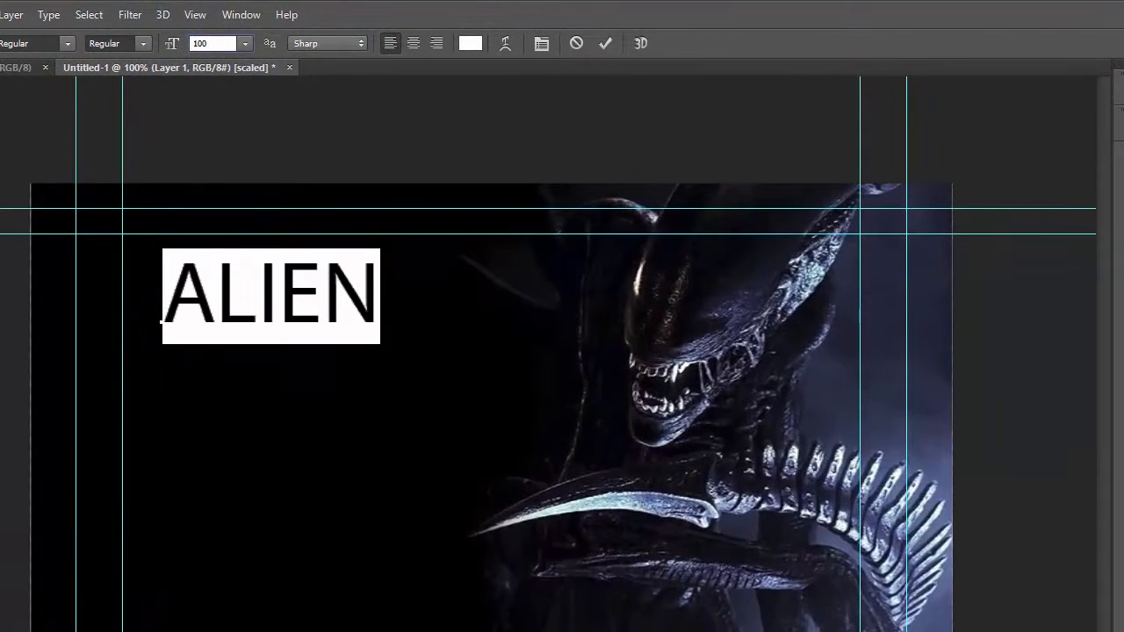
key(Return)
key(v)
drag(264, 279, 234, 261)
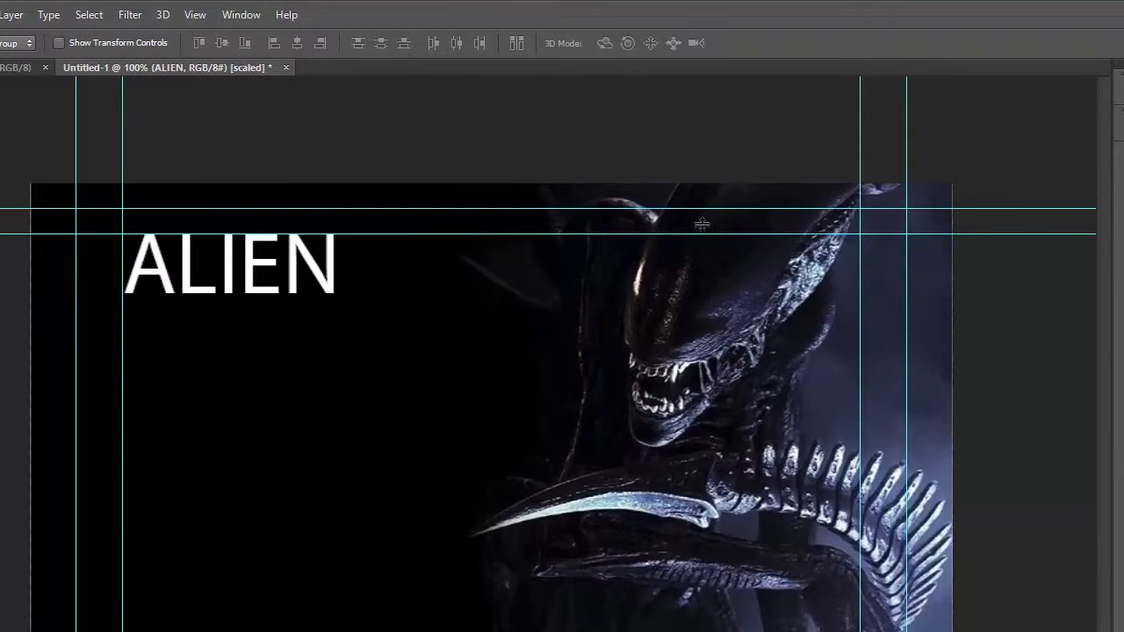
Change the ALIEN title's font to Alien League Bold
double_click(1123, 439)
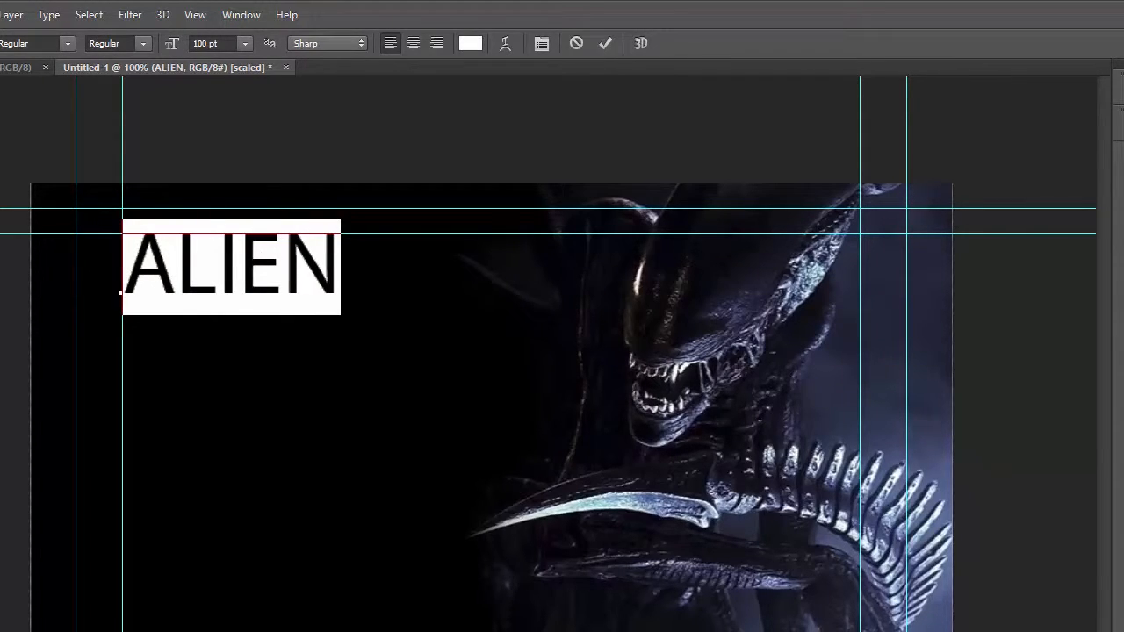
click(32, 43)
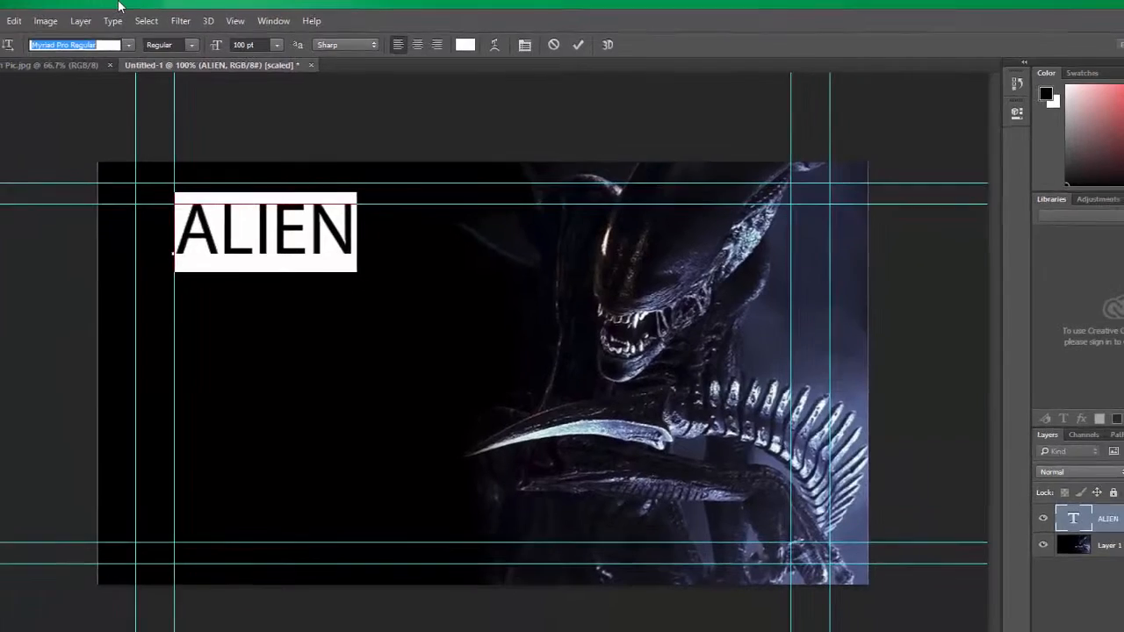
text(lie)
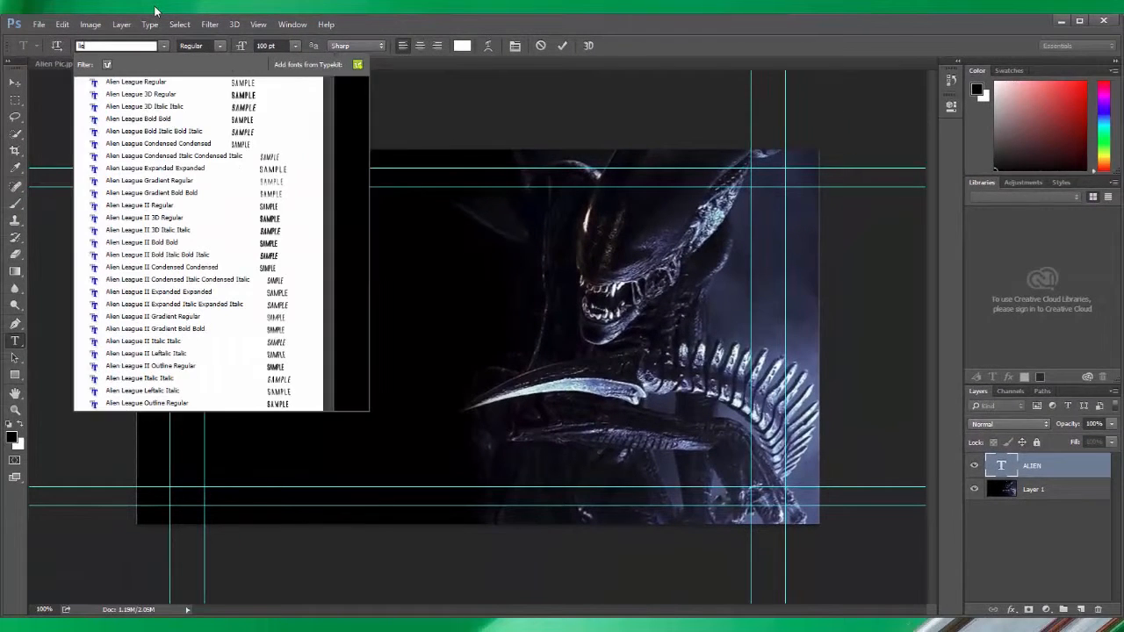
text(n)
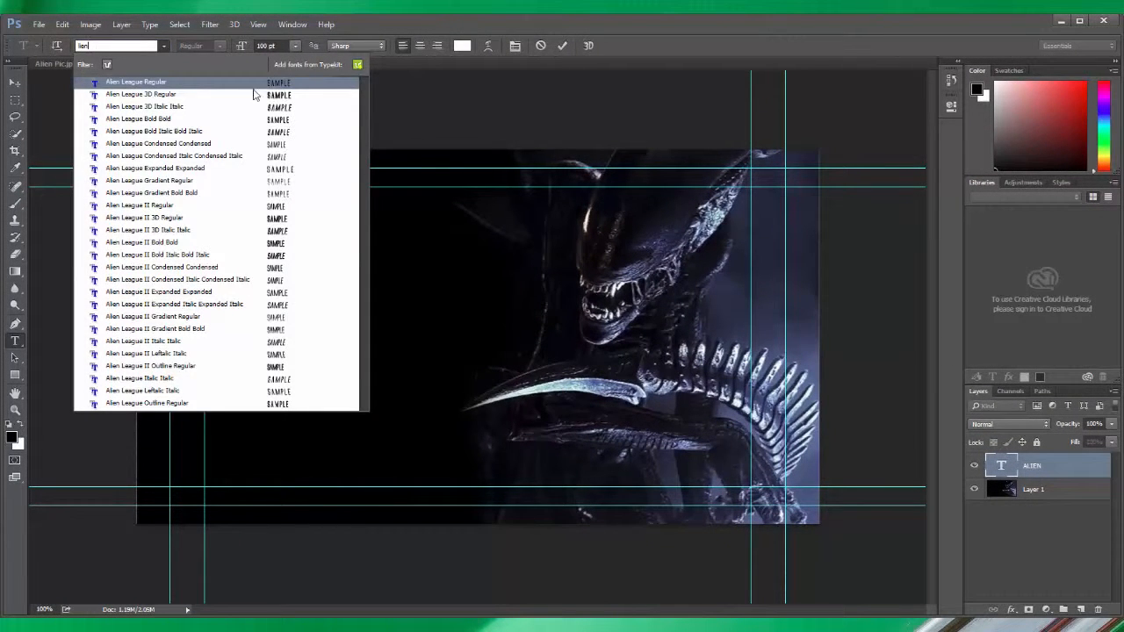
click(235, 123)
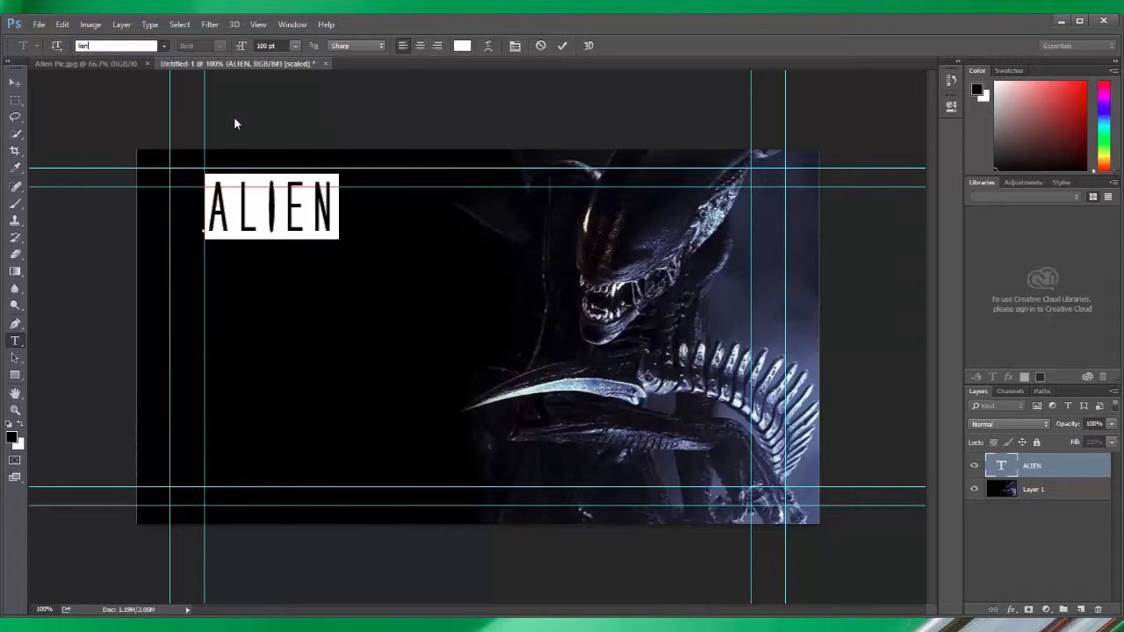
click(16, 84)
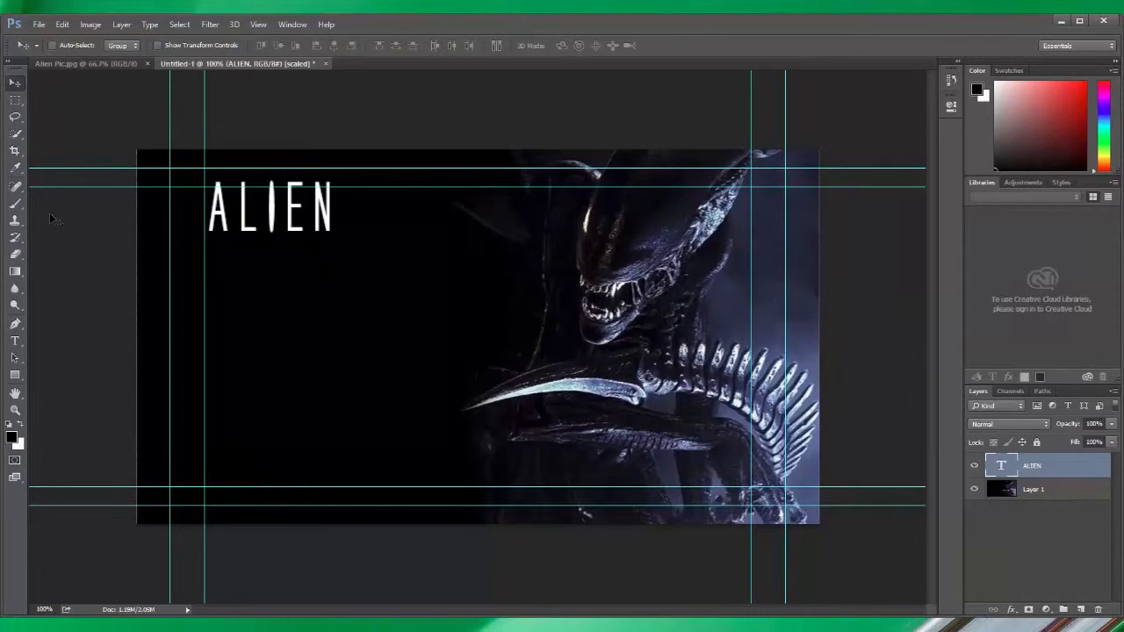
Place the text cursor in the ALIEN title and compare the letter spacing of Alien and Aliens posters in the browser's image search
click(15, 341)
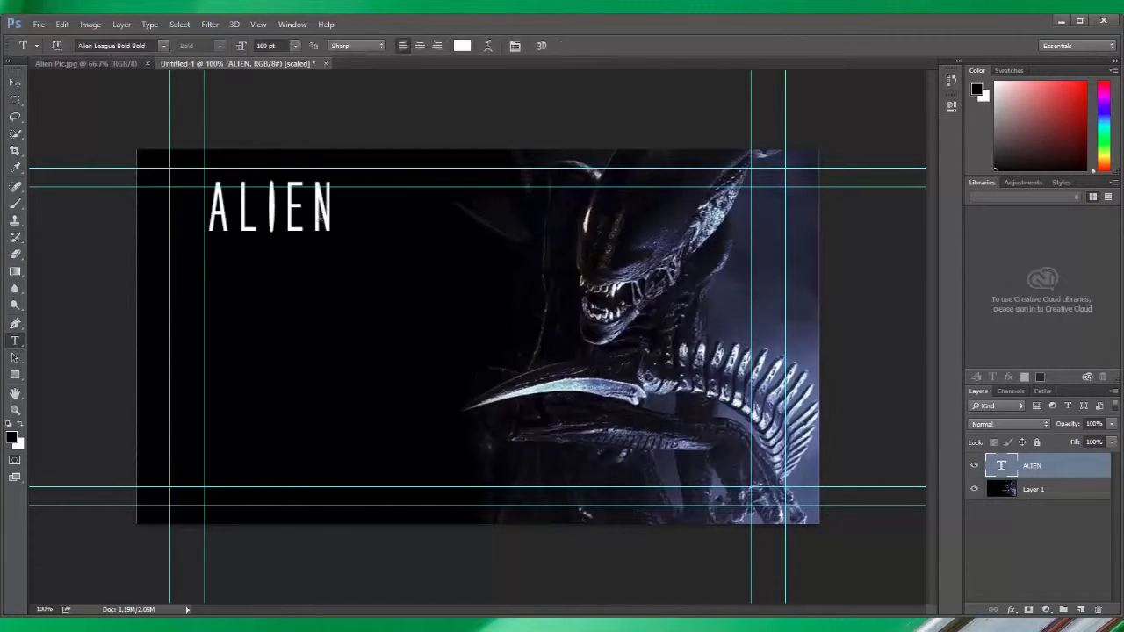
click(309, 213)
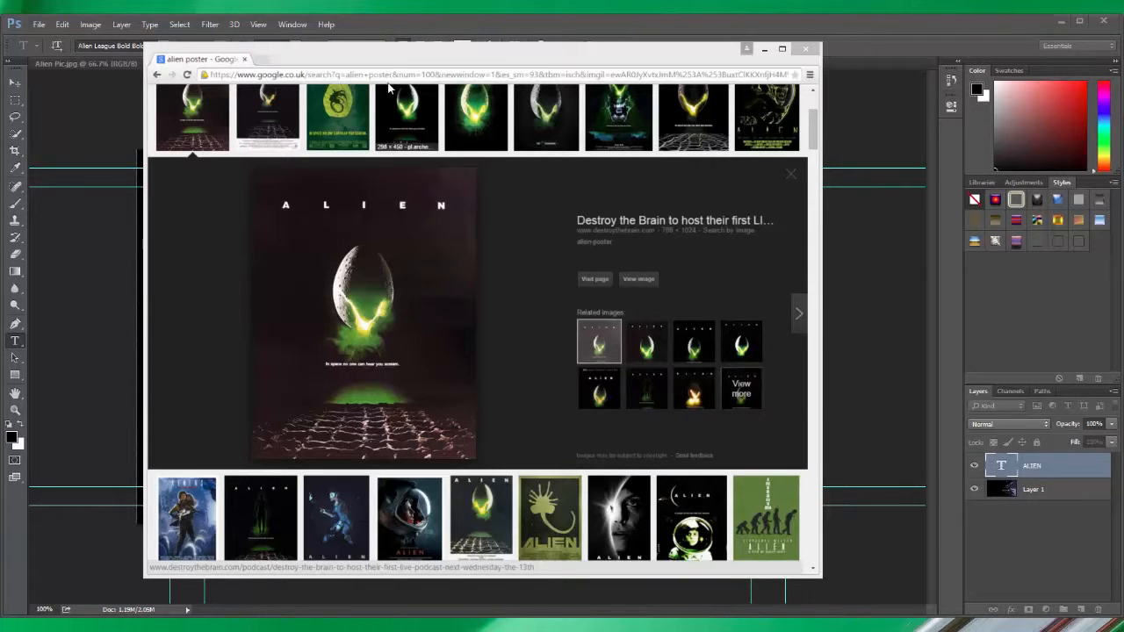
click(195, 509)
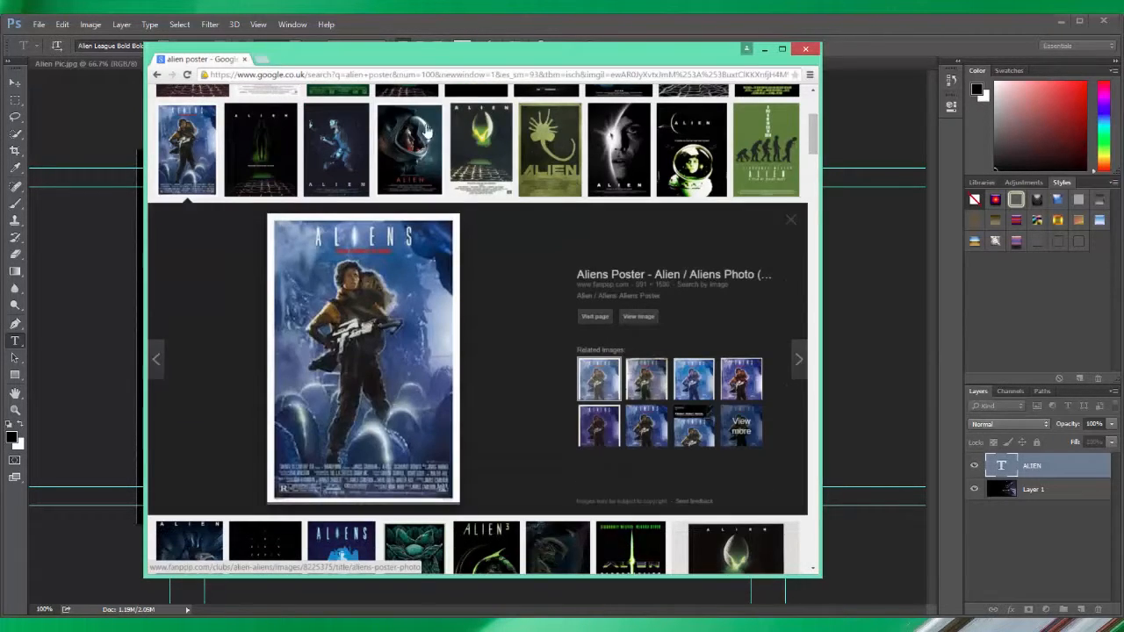
drag(525, 66, 802, 79)
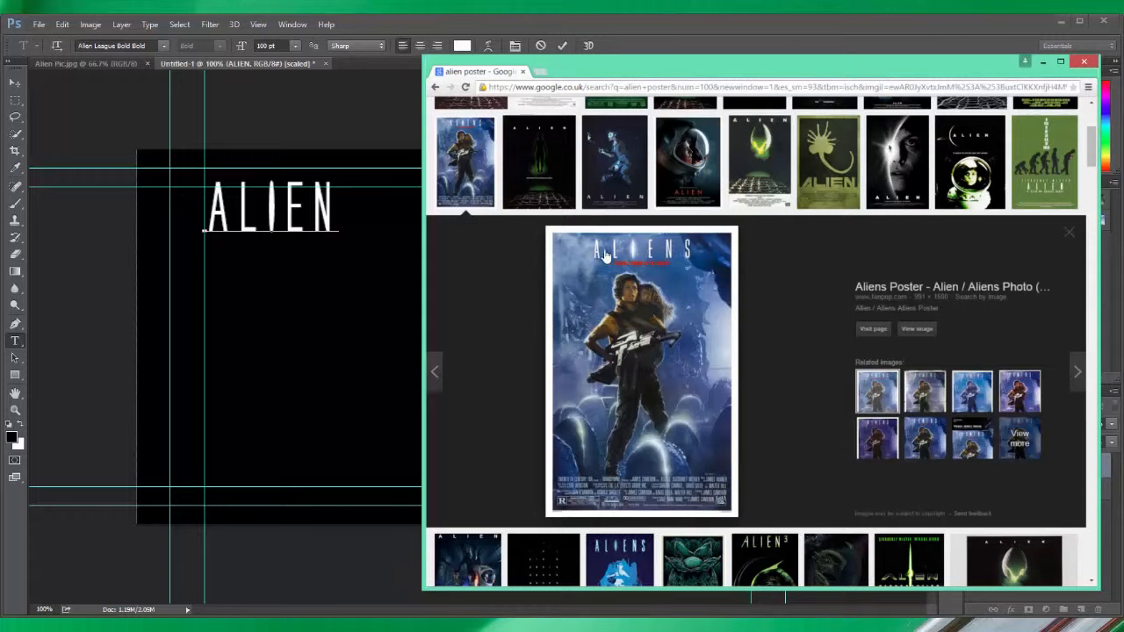
click(756, 138)
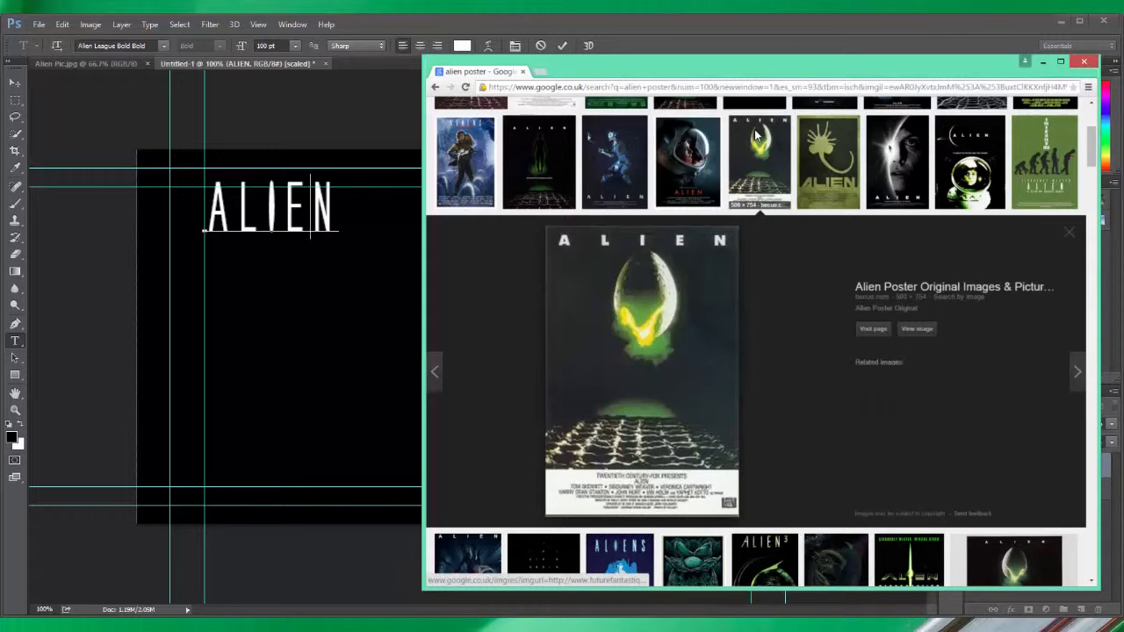
click(1083, 63)
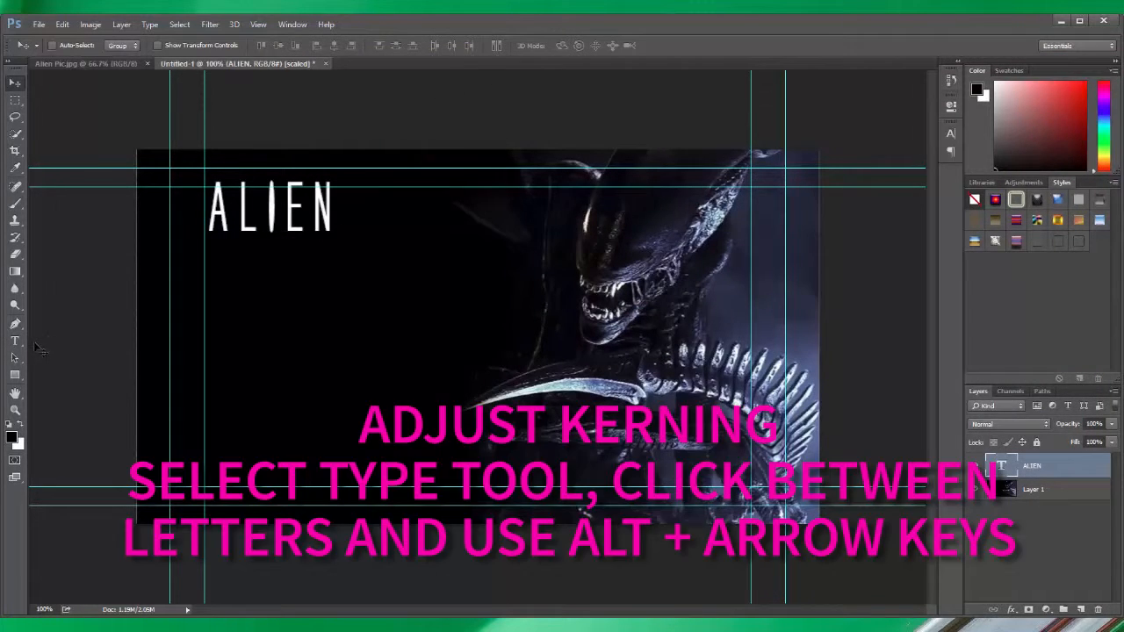
Widen the kerning between the E and N of the ALIEN title
click(15, 341)
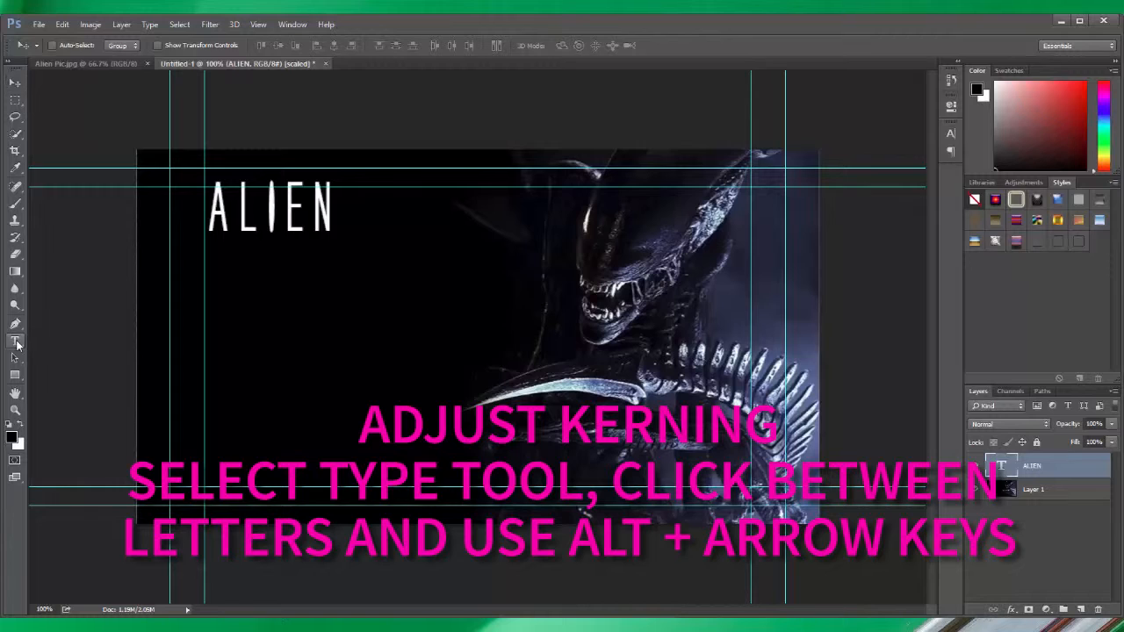
click(305, 223)
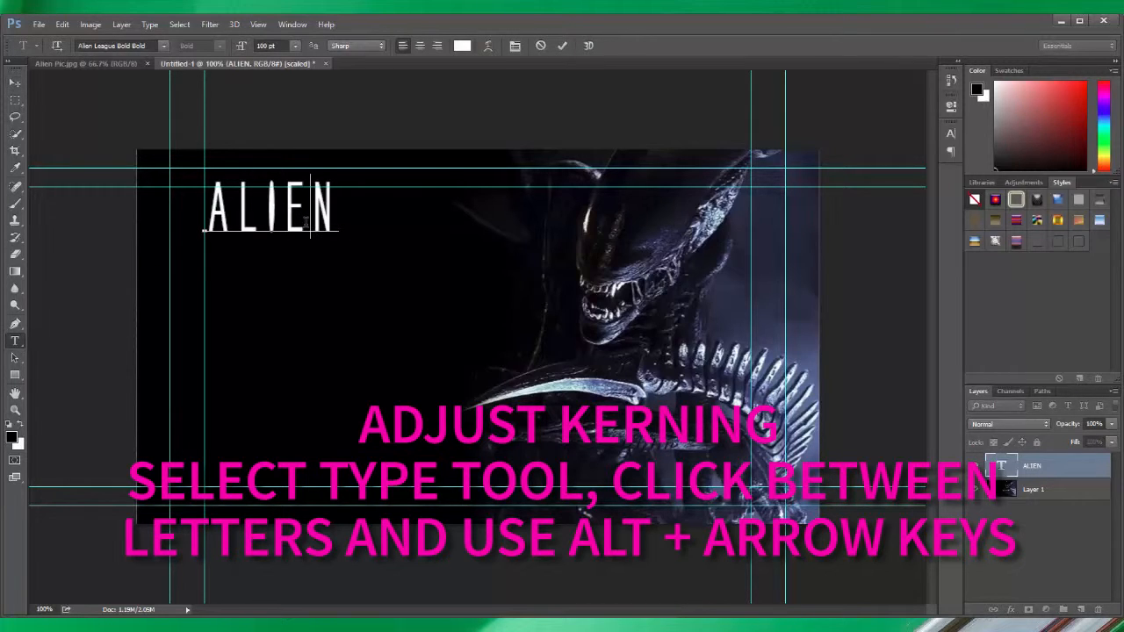
key(alt+Right)
key(alt+Right)
key(alt+Right)
key(alt+Right)
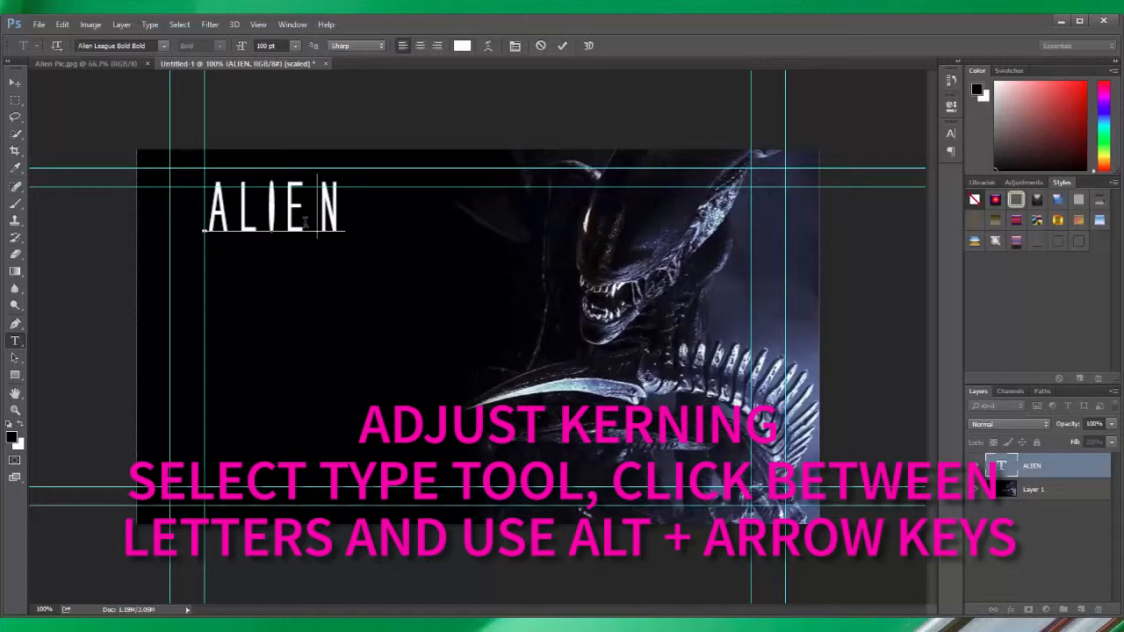
Widen the kerning on both sides of the I in the ALIEN title, between I and E and between L and I
click(283, 207)
key(alt+Right)
key(alt+Right)
key(alt+Right)
key(alt+Right)
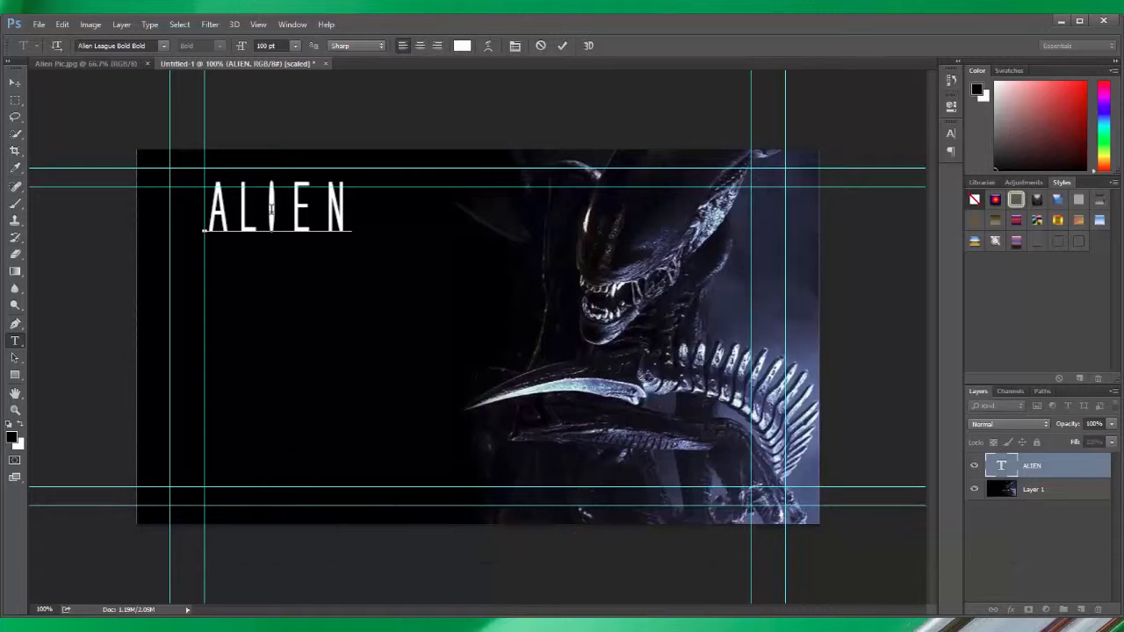
click(266, 208)
key(alt+Right)
key(alt+Right)
key(alt+Right)
key(alt+Right)
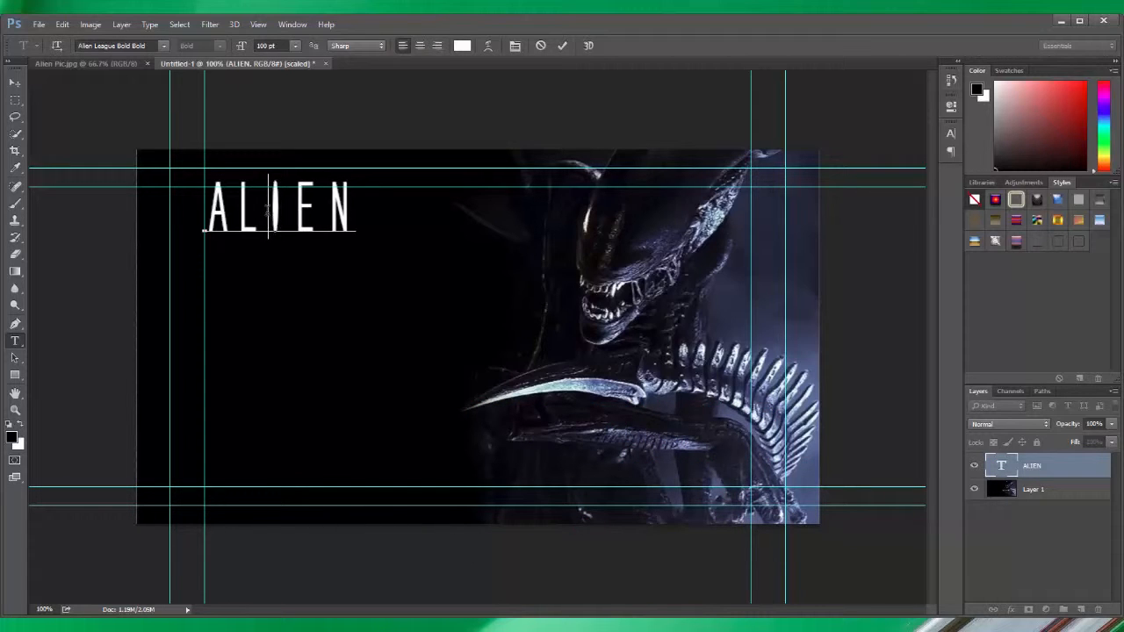
Widen the kerning between the A and L of the title and move the title down just inside the upper inner guide
click(233, 214)
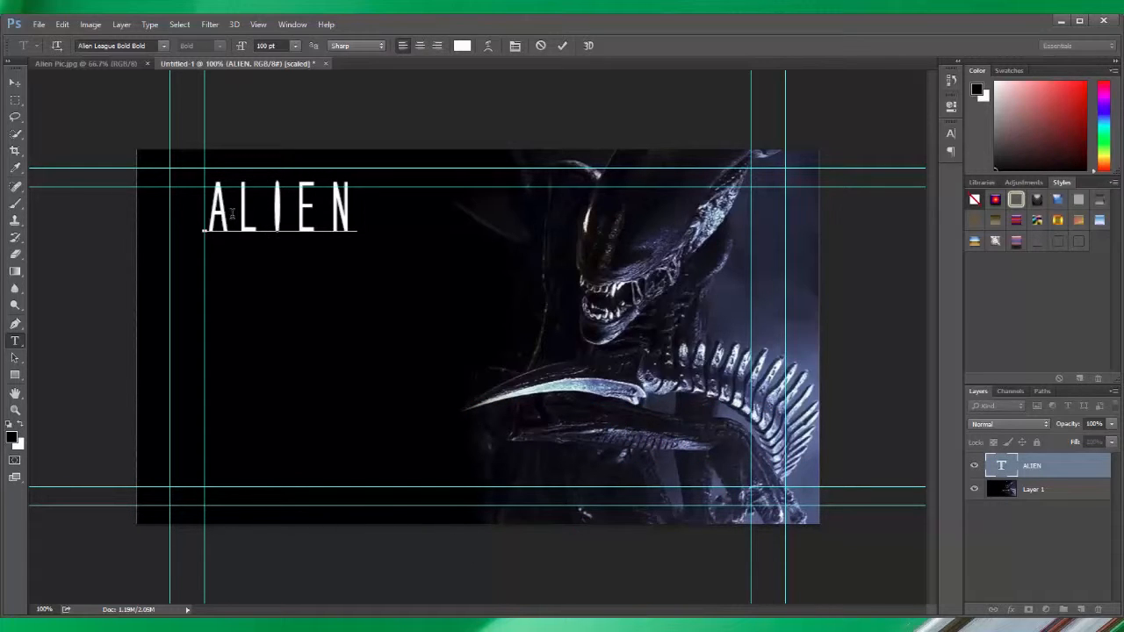
key(alt+Right)
key(alt+Right)
key(alt+Right)
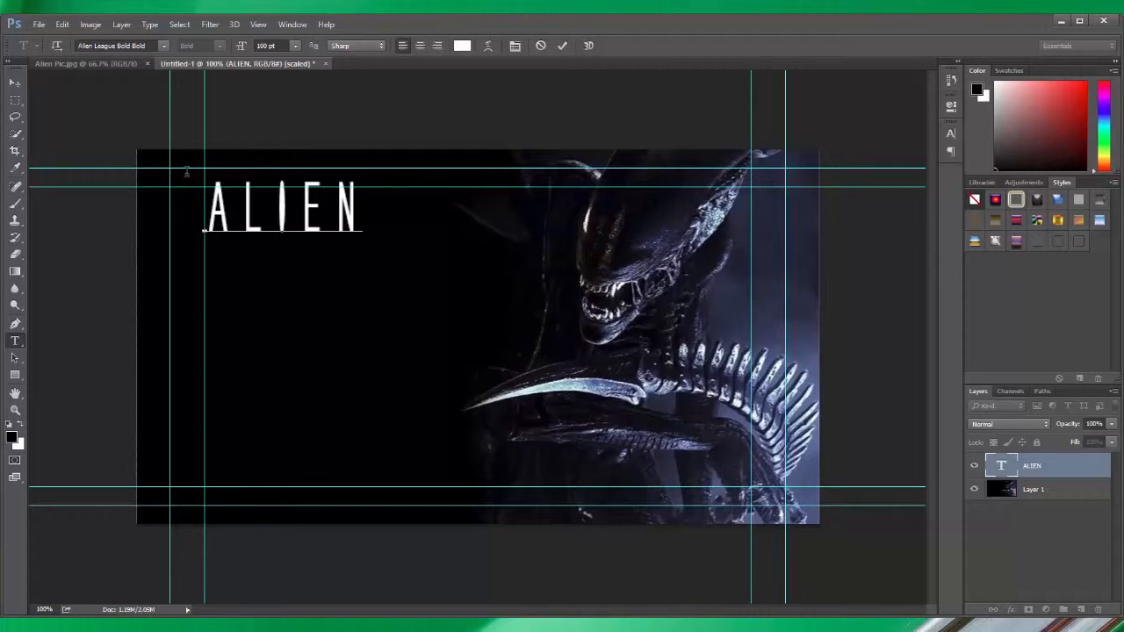
click(15, 81)
drag(281, 224, 281, 230)
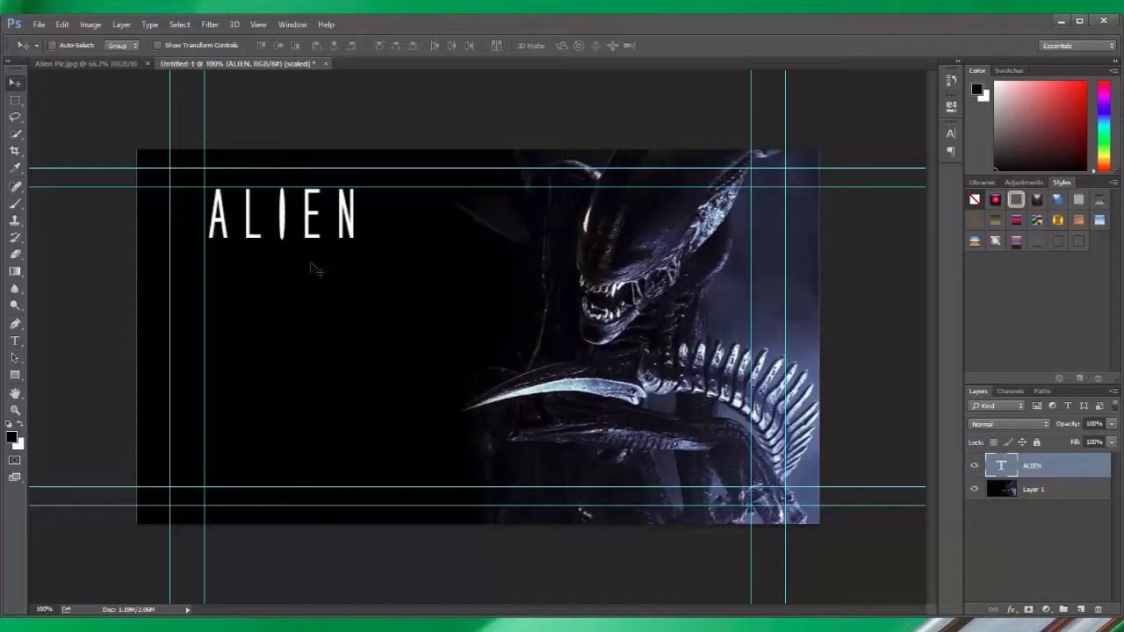
Rasterize the ALIEN type layer and lock its transparent pixels
right_click(1063, 465)
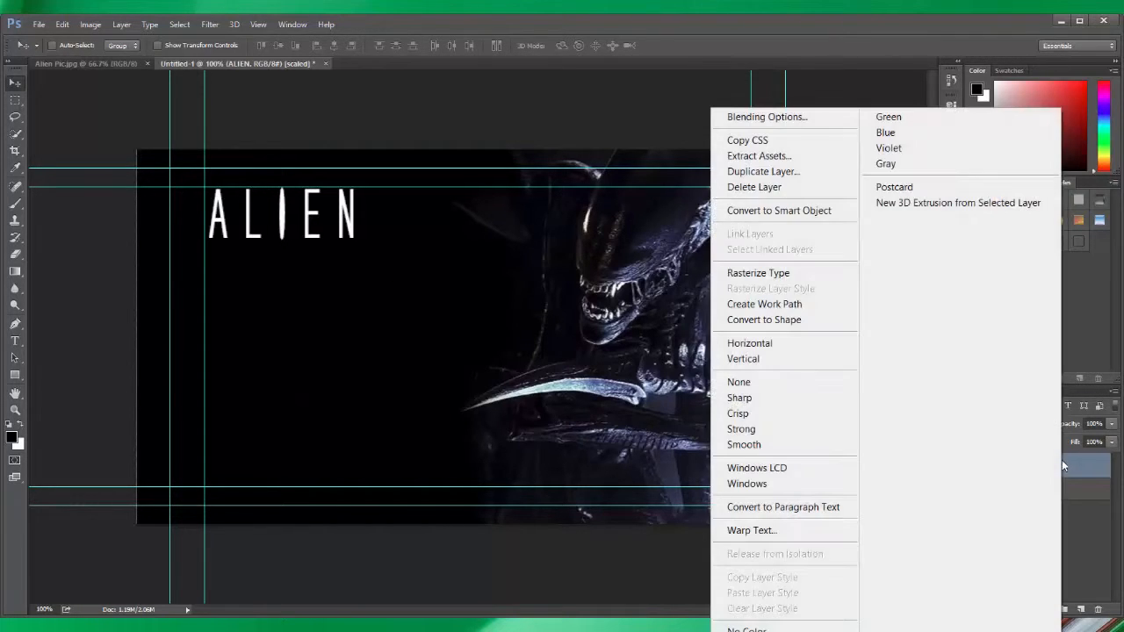
click(830, 275)
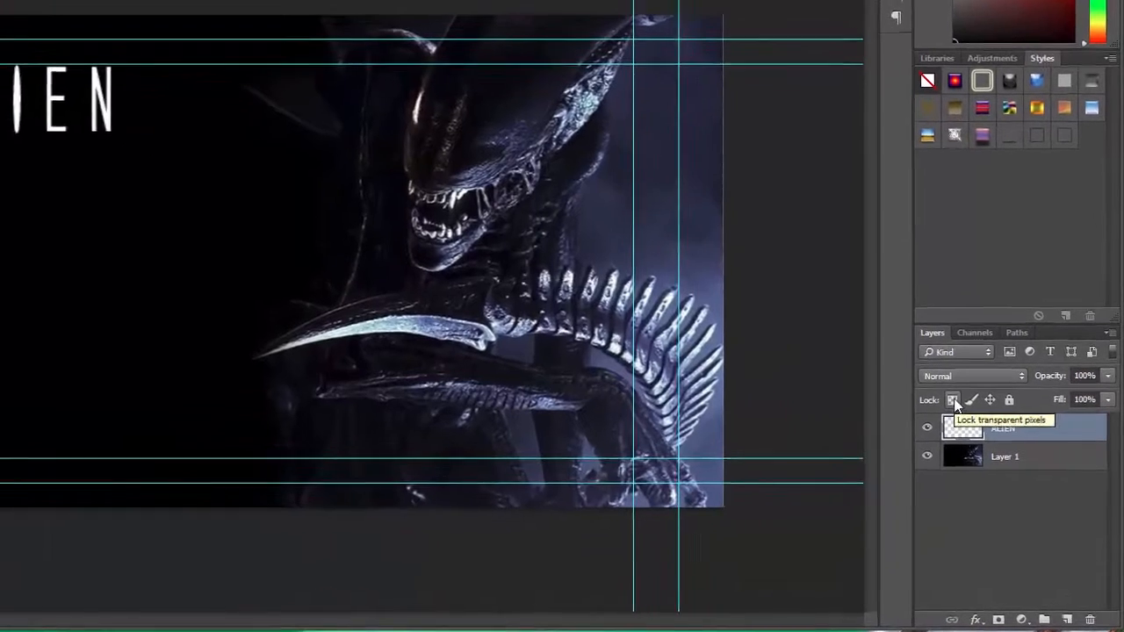
click(995, 444)
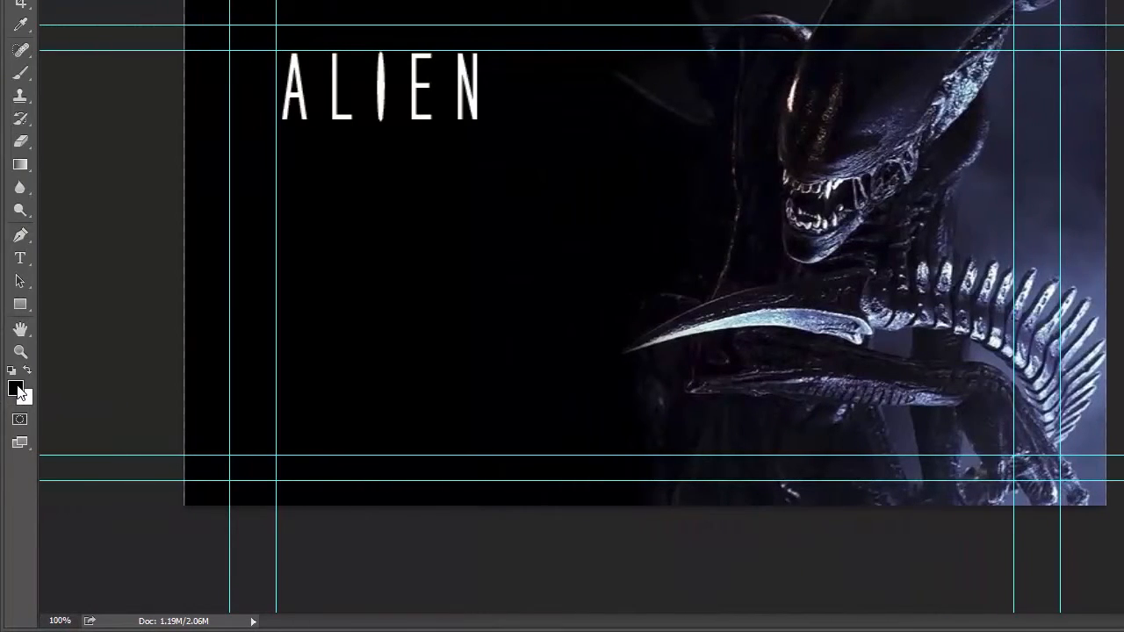
Set the foreground colour to dark green, 009200
click(17, 388)
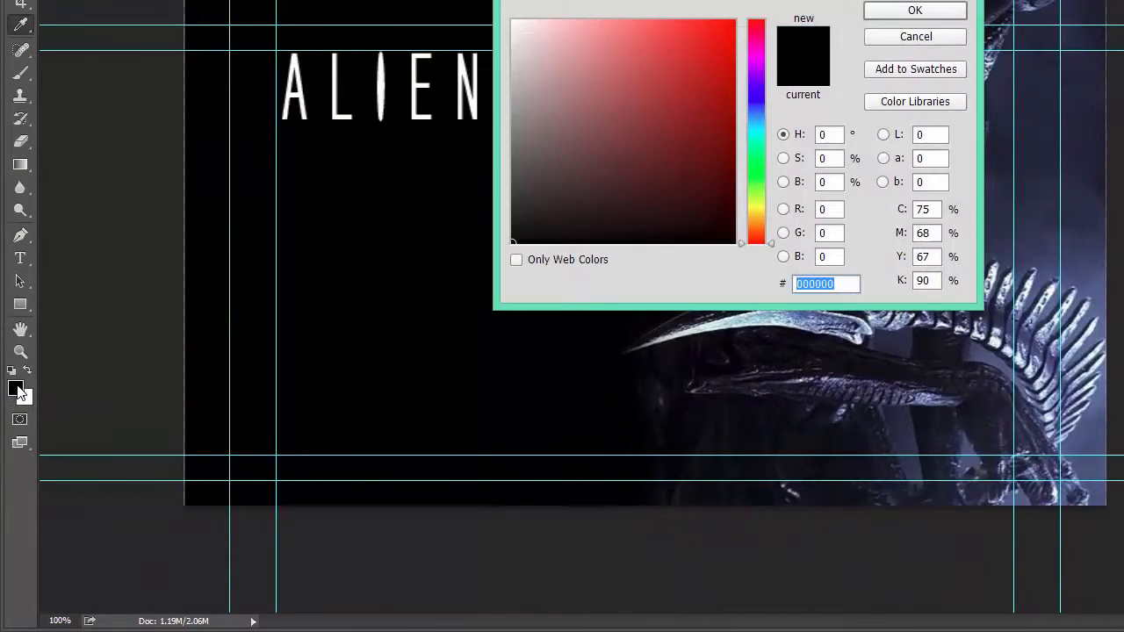
click(757, 156)
click(723, 134)
drag(724, 133, 735, 115)
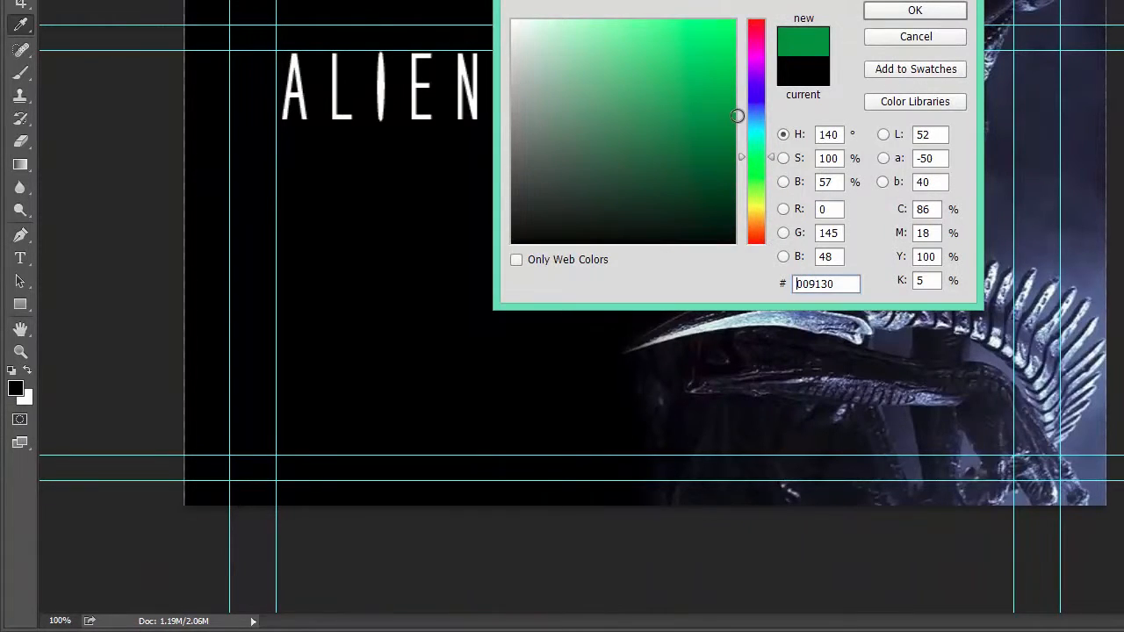
drag(749, 156, 748, 169)
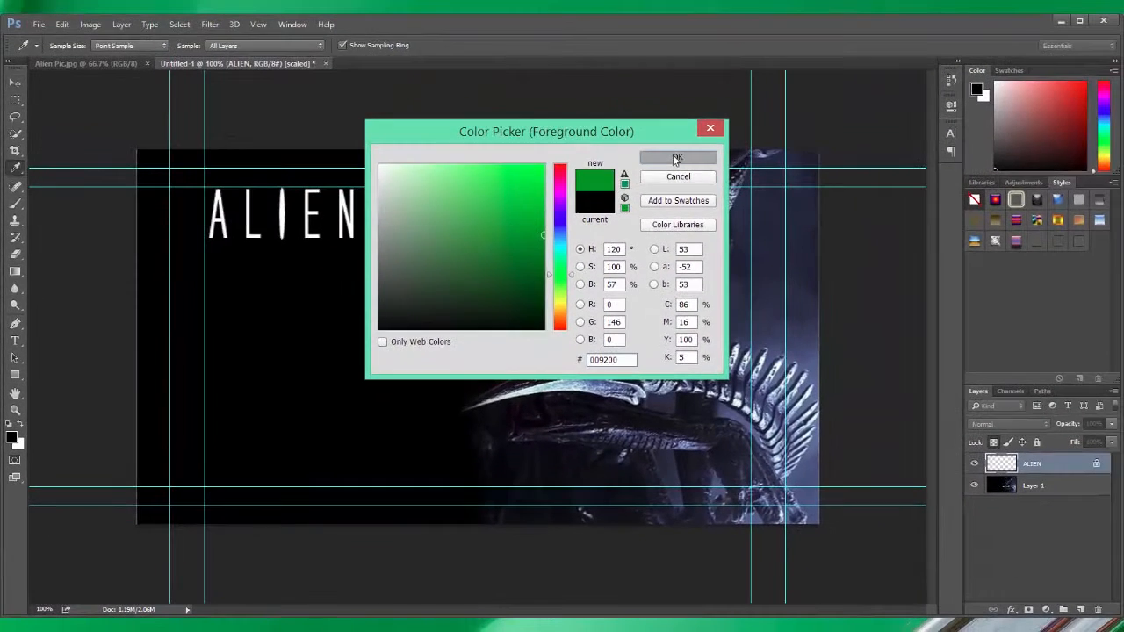
click(781, 93)
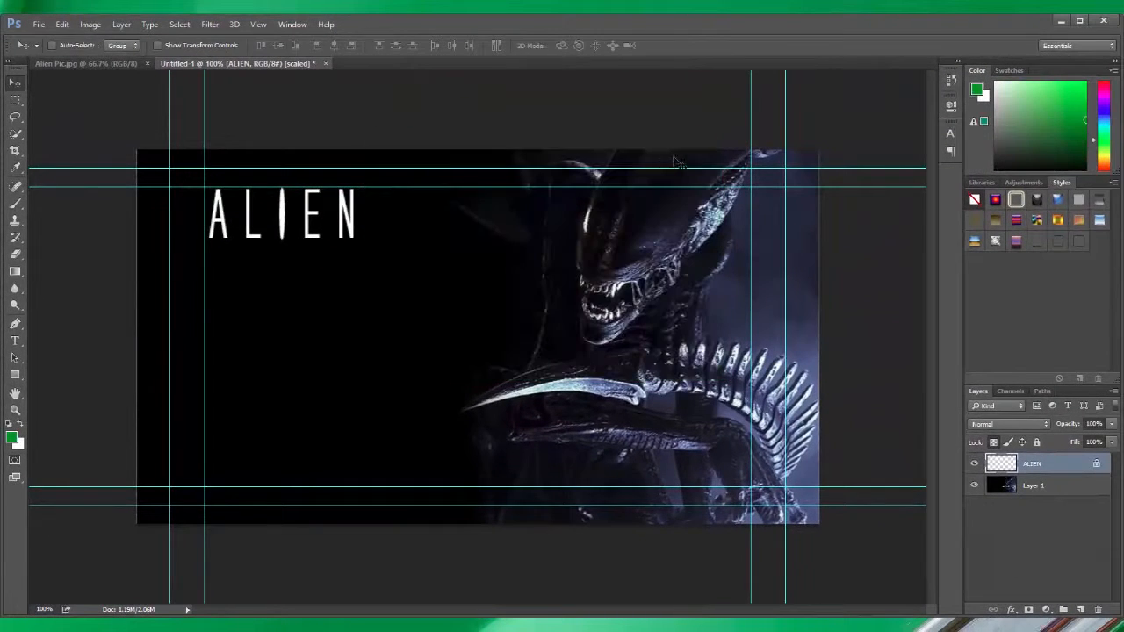
Set the background colour to bright green, 00e952
click(23, 446)
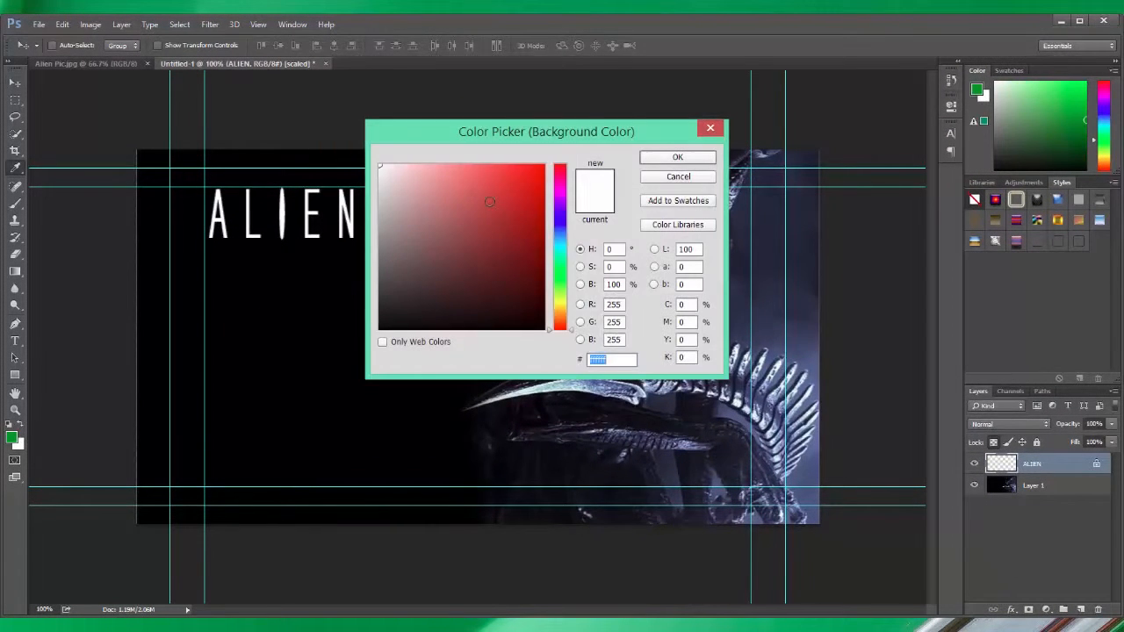
click(559, 264)
click(539, 176)
drag(539, 177, 543, 179)
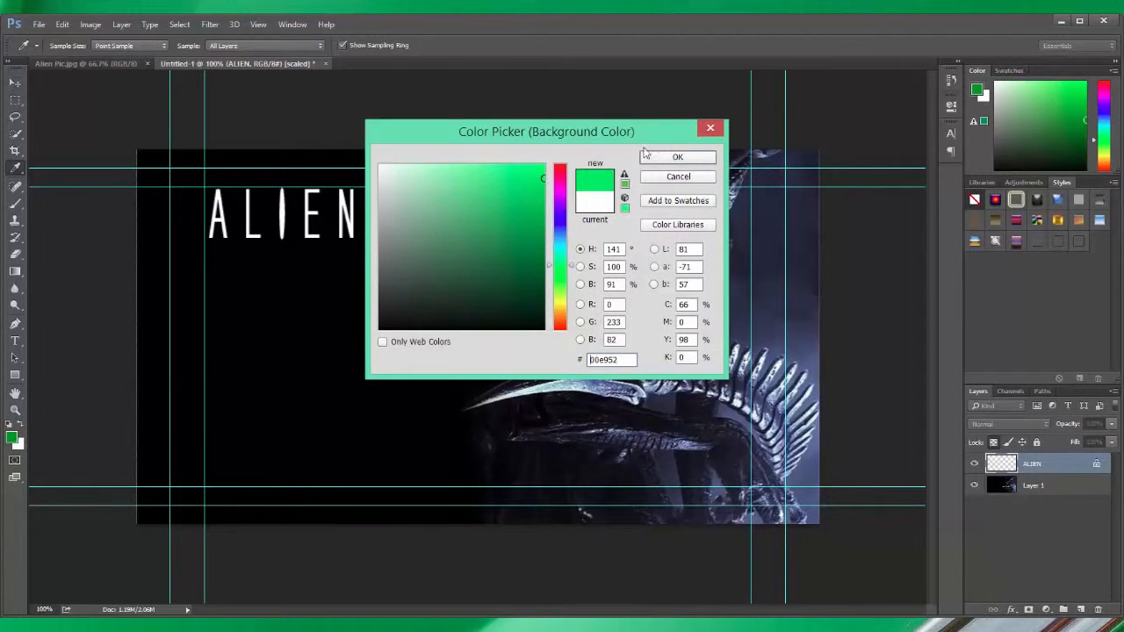
click(690, 158)
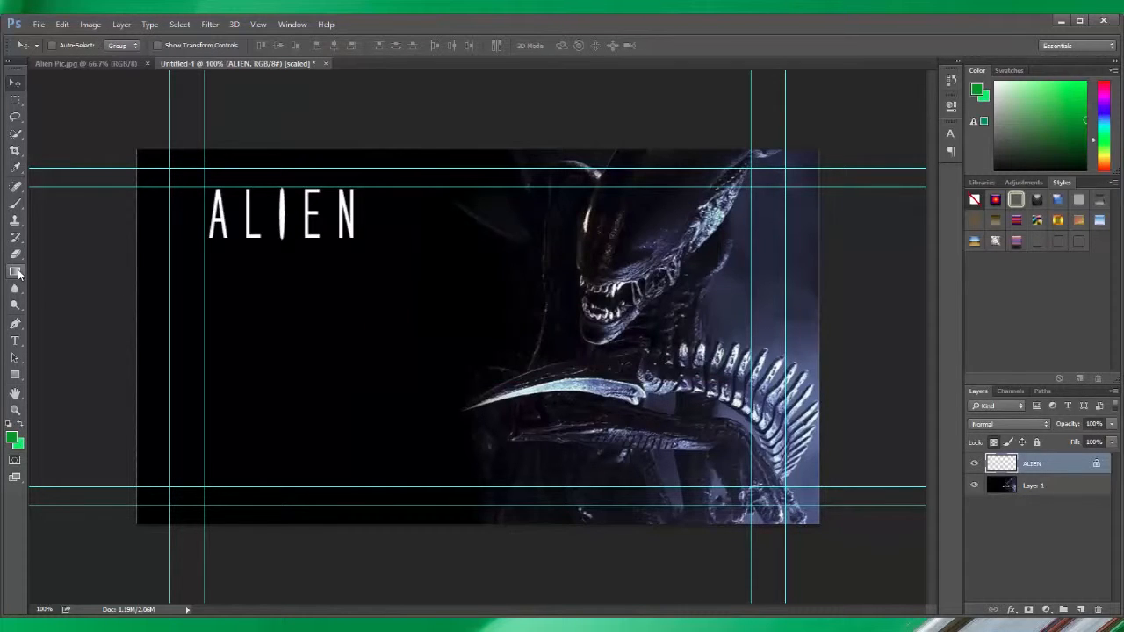
Fill the ALIEN letters with a vertical linear gradient from dark green at their tops to bright green at their bottoms
click(15, 272)
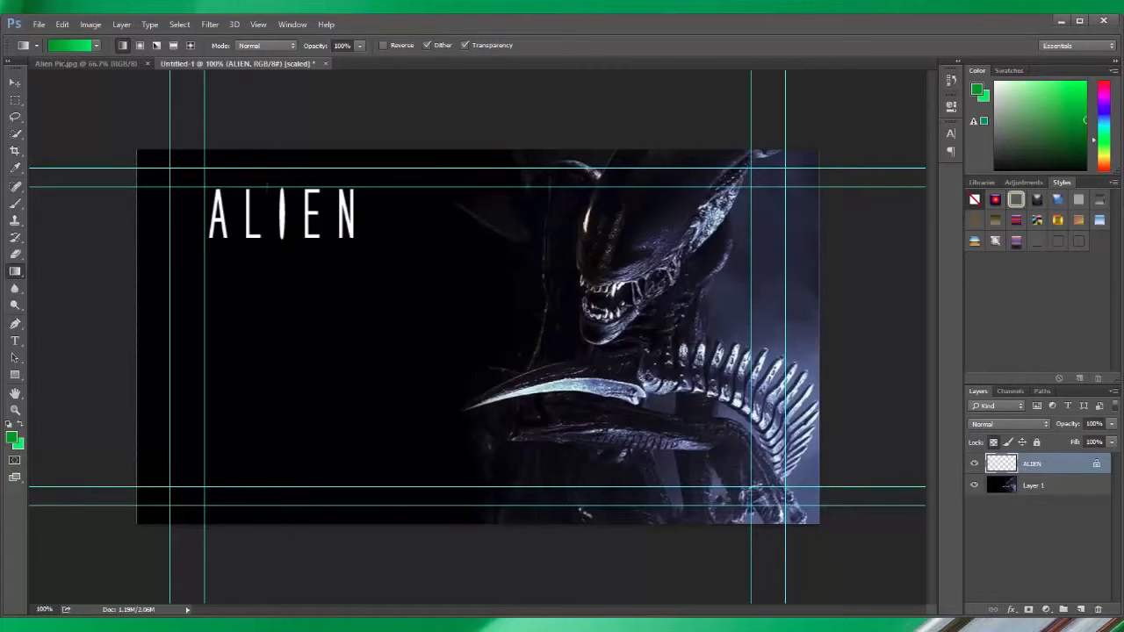
drag(280, 176, 281, 244)
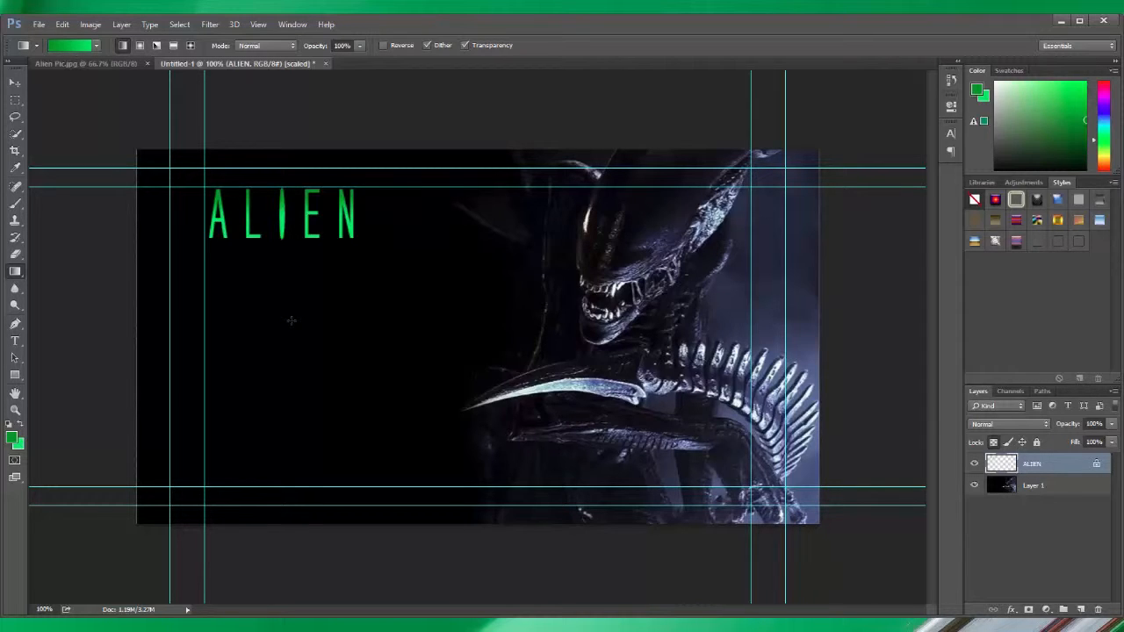
click(16, 86)
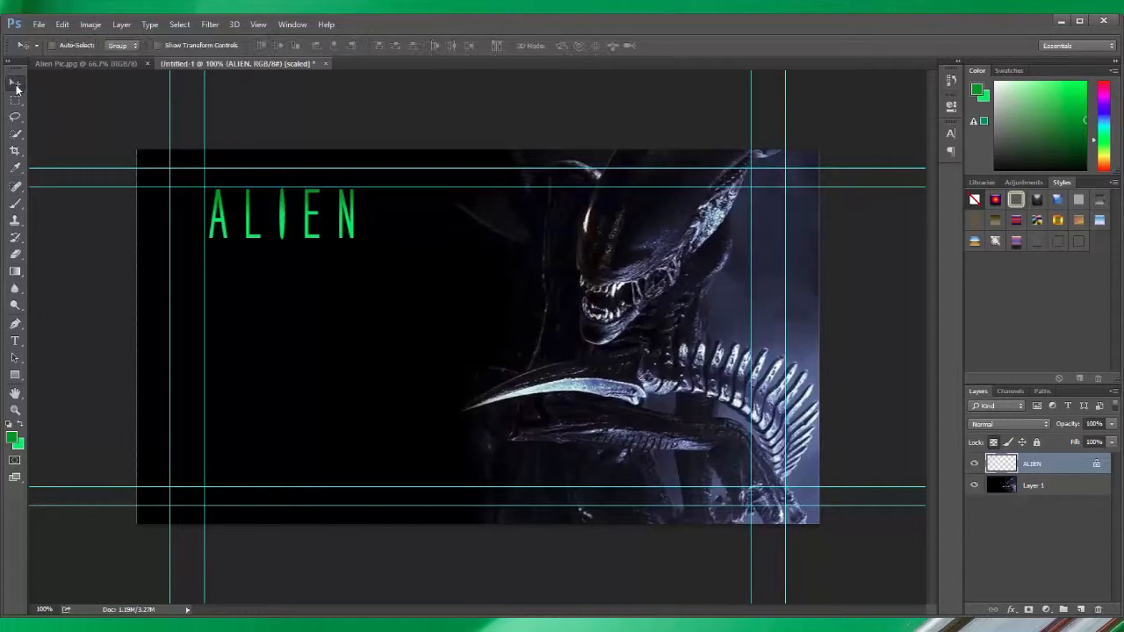
Unlock the transparent pixels of the ALIEN layer
double_click(1071, 468)
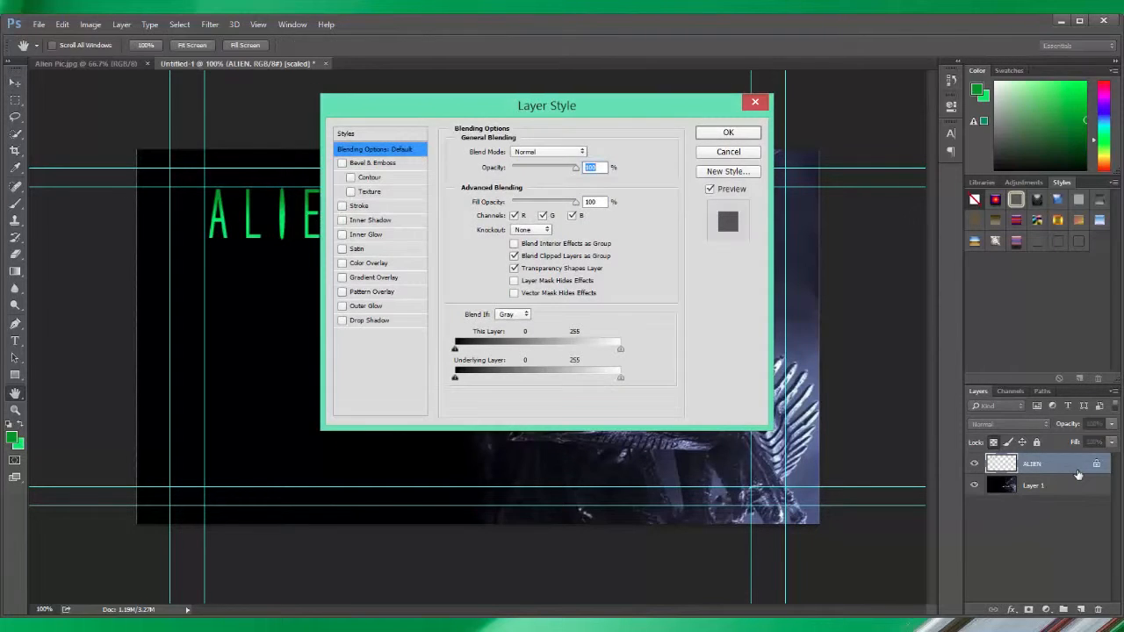
click(743, 156)
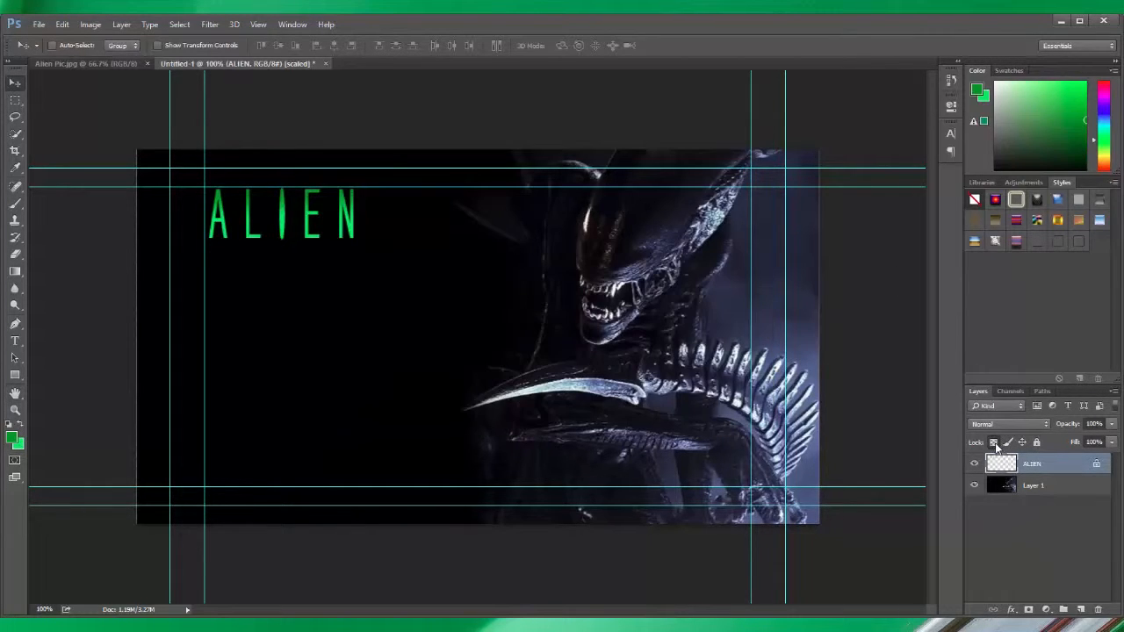
click(995, 443)
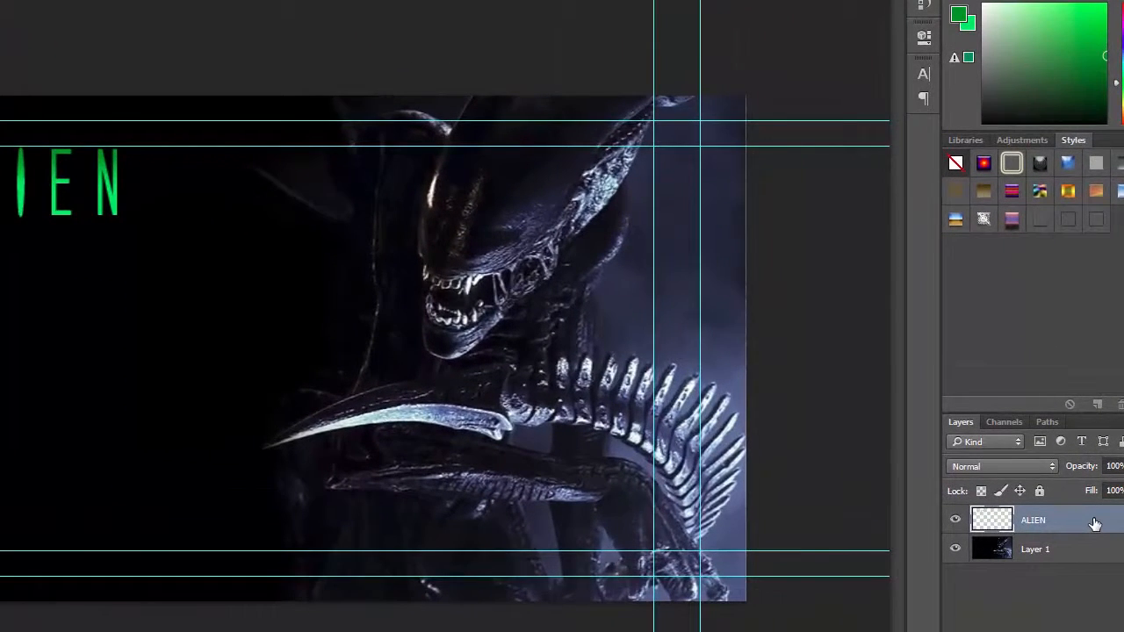
Add an Outer Glow effect to the ALIEN layer and show its settings with the title in view
double_click(1096, 523)
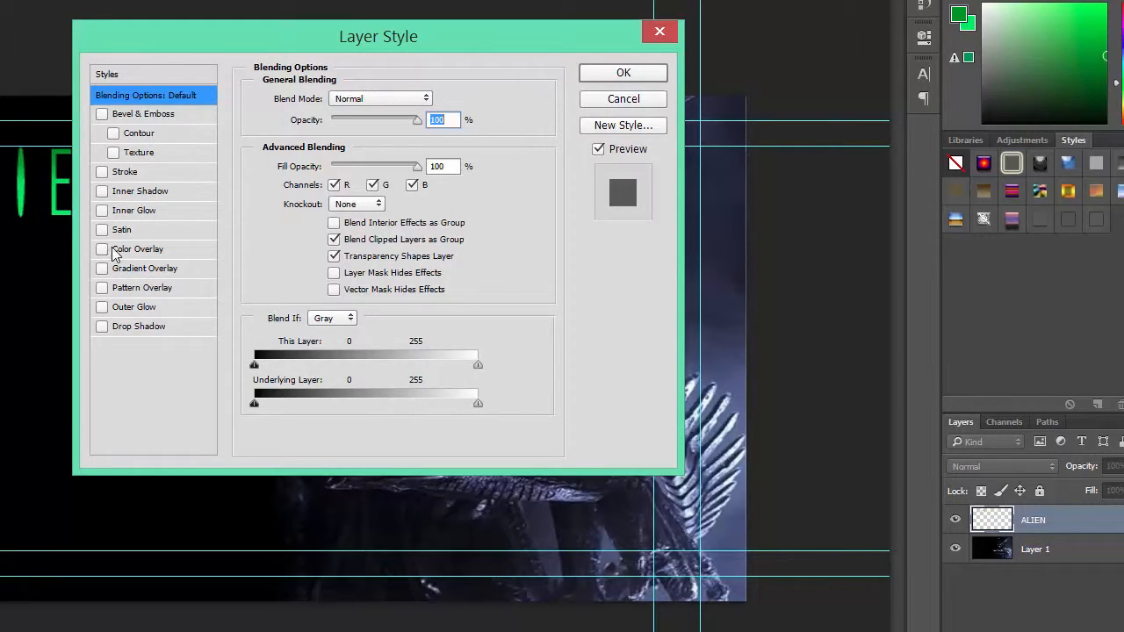
click(102, 308)
drag(224, 37, 598, 93)
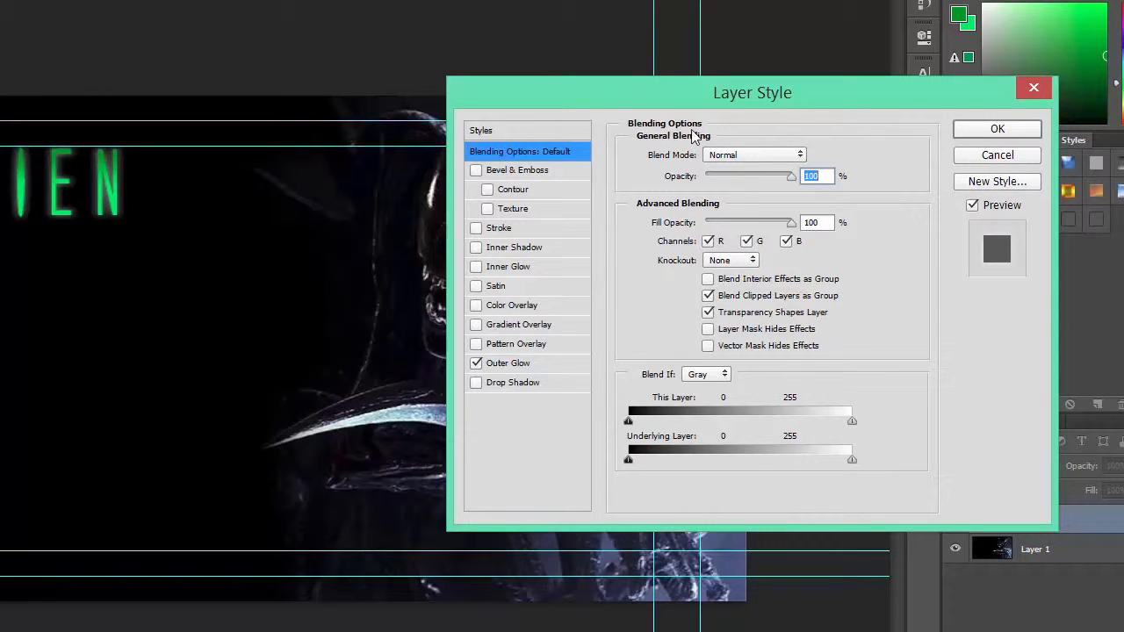
click(525, 369)
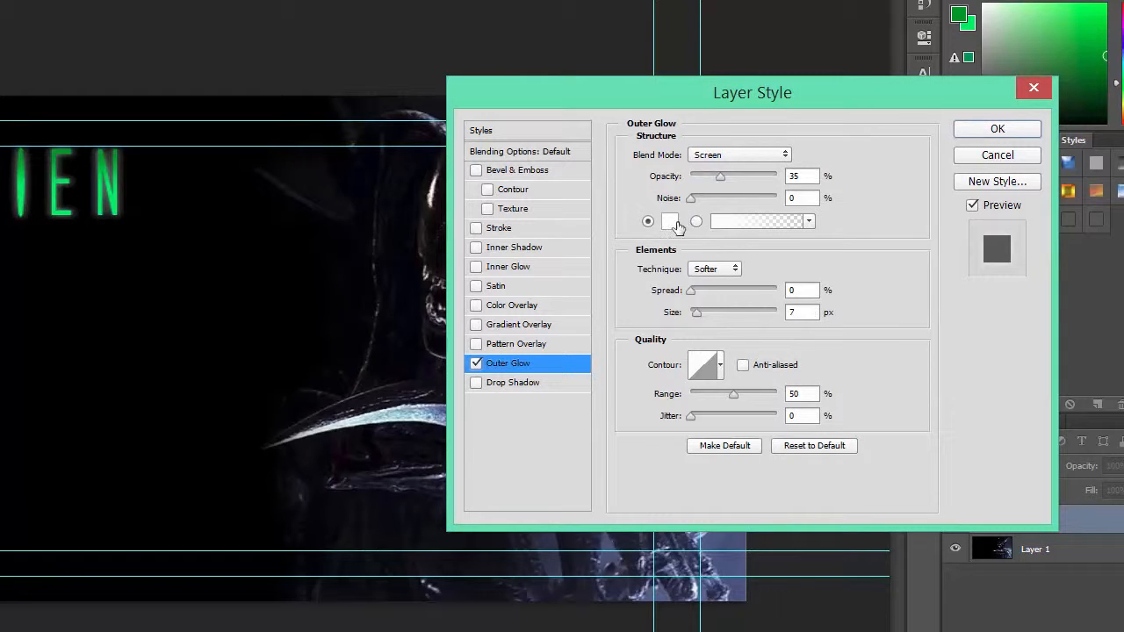
Change the title's outer glow colour to bright green, 1df806
click(668, 223)
click(396, 264)
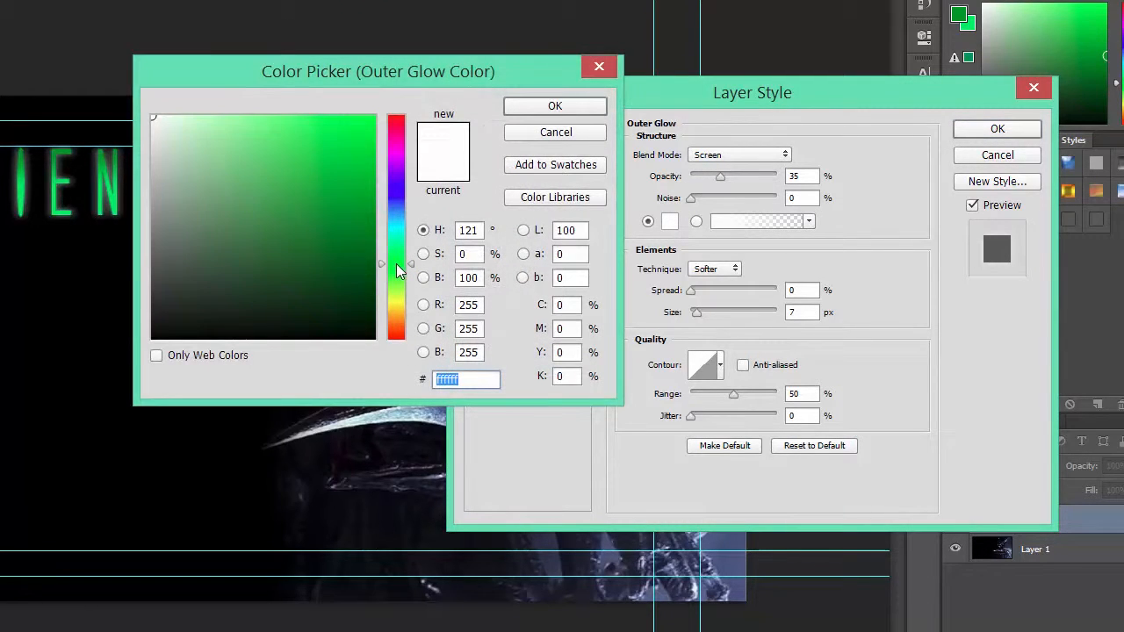
click(346, 232)
drag(345, 232, 376, 175)
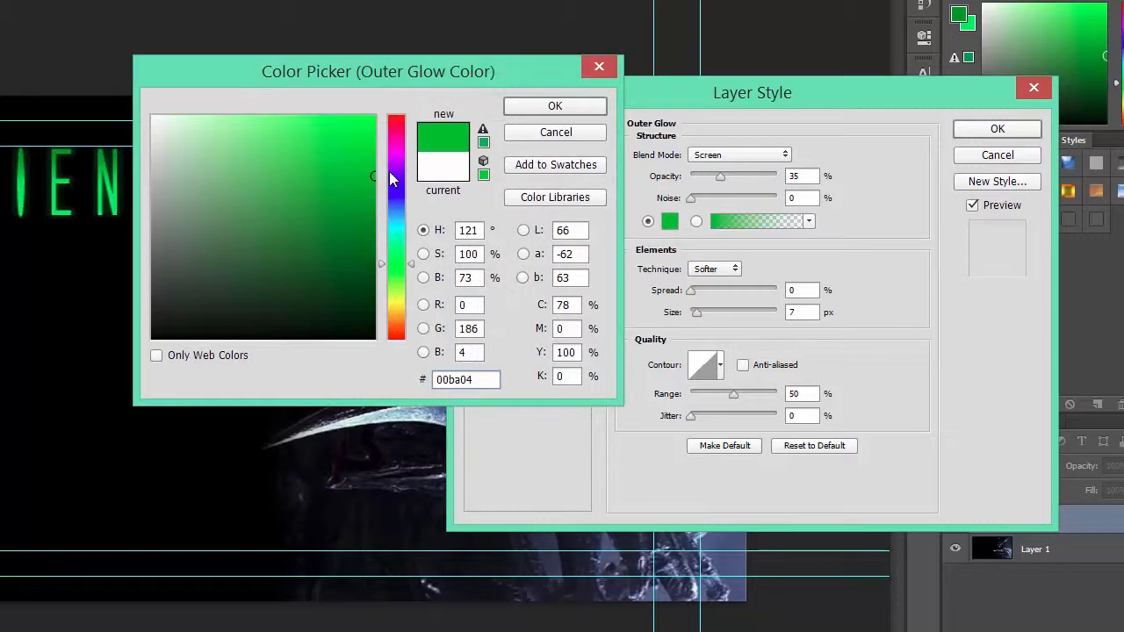
click(396, 161)
click(396, 268)
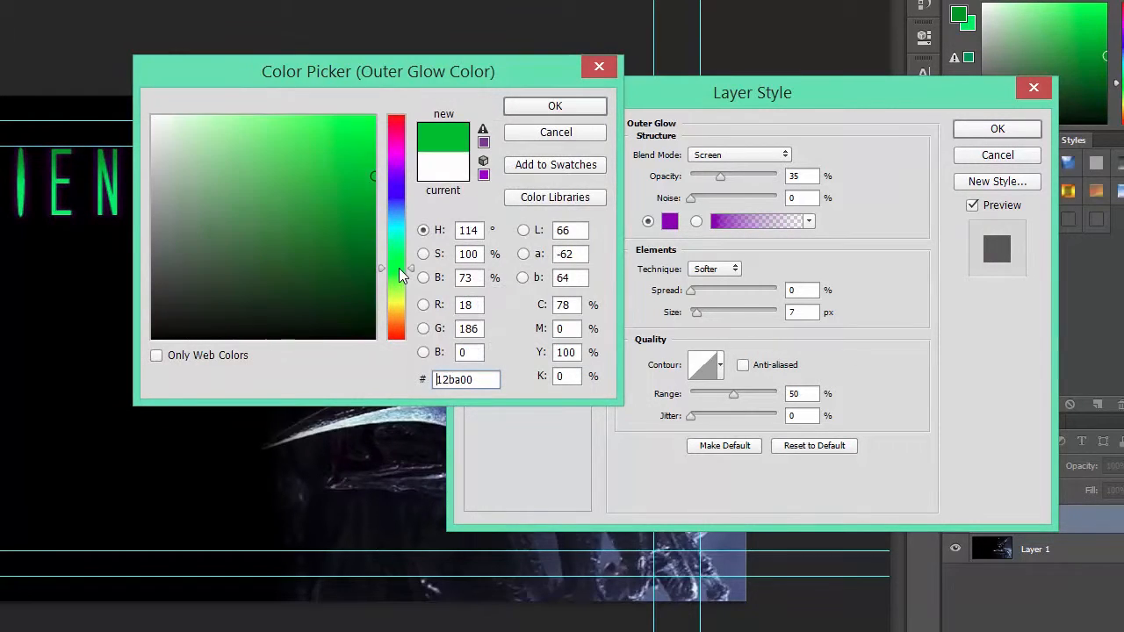
drag(380, 155, 368, 121)
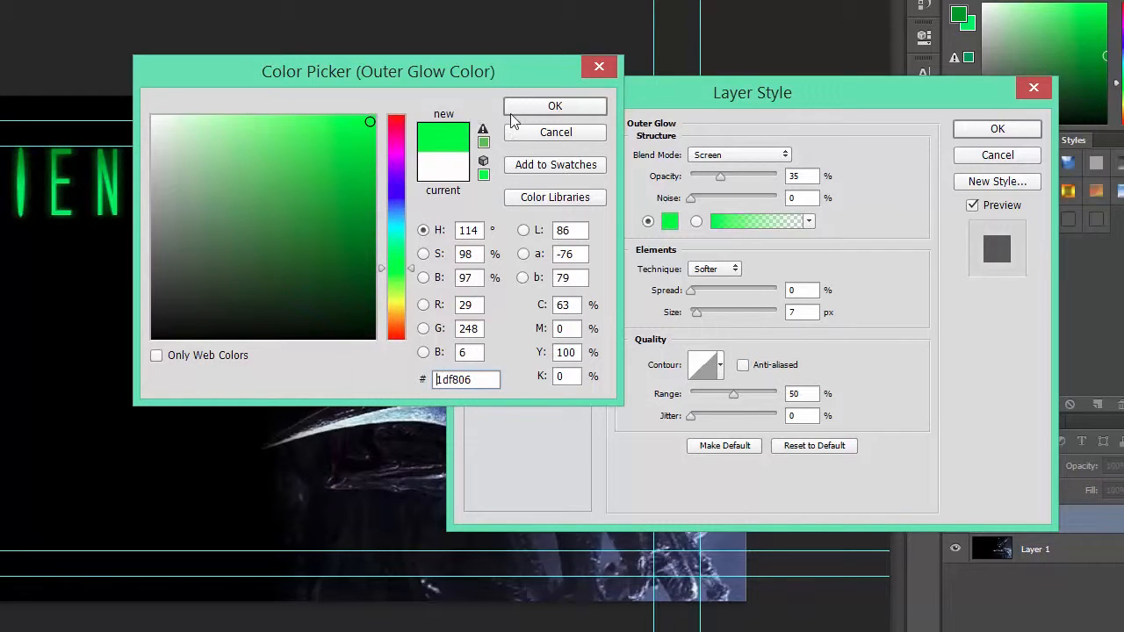
click(538, 112)
Set the title's outer glow to 51% opacity and 13 px size, and apply the layer style
drag(721, 177, 730, 176)
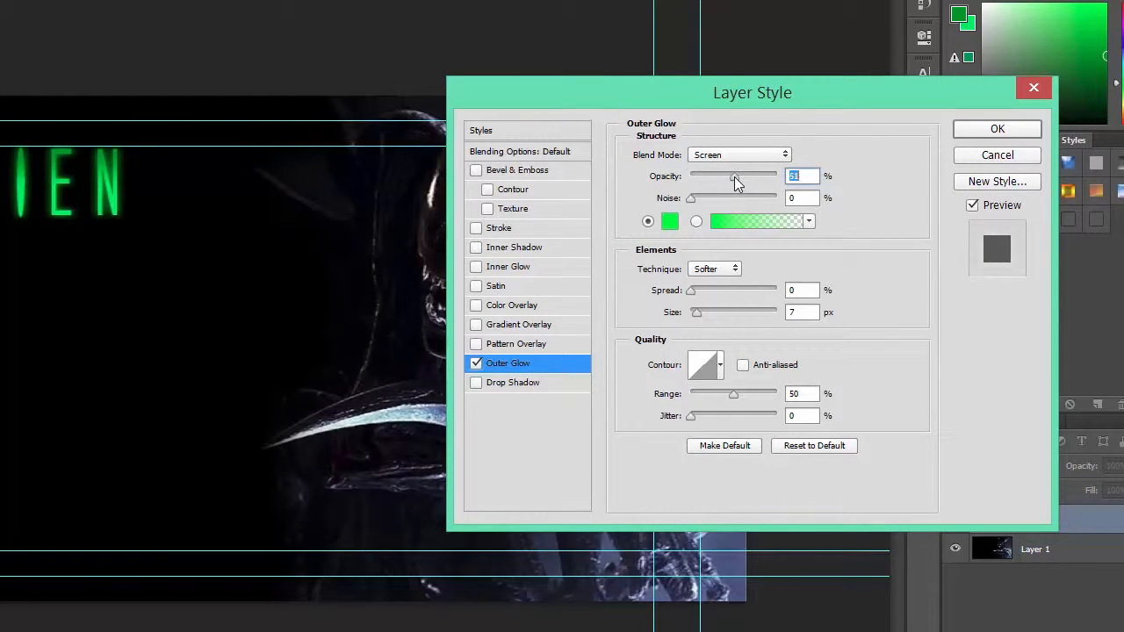
drag(697, 312, 701, 315)
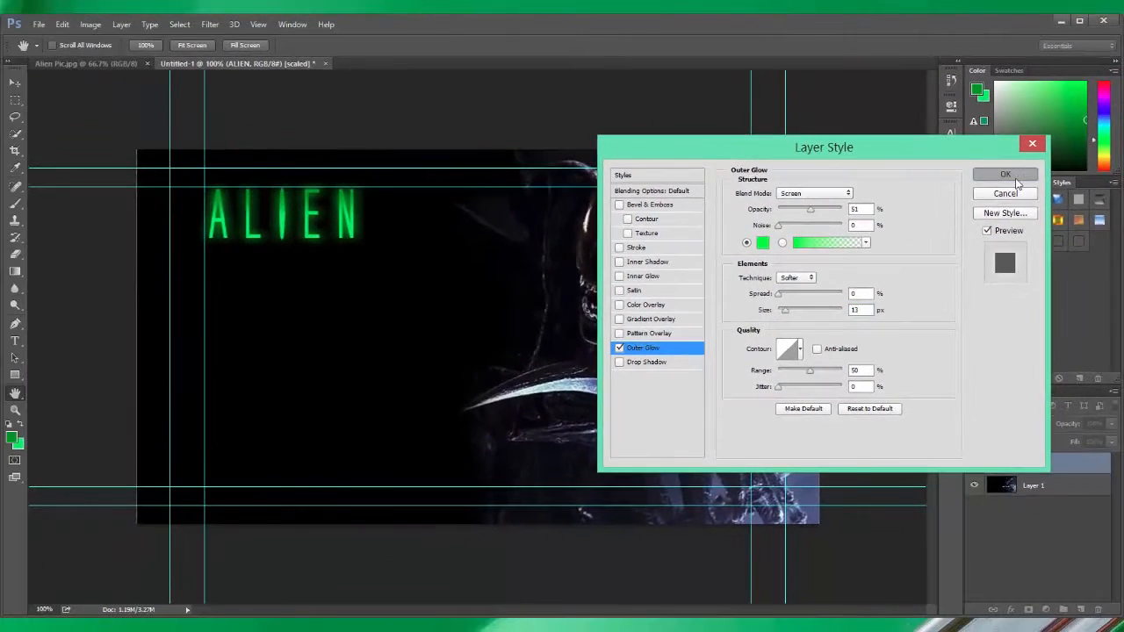
click(1006, 174)
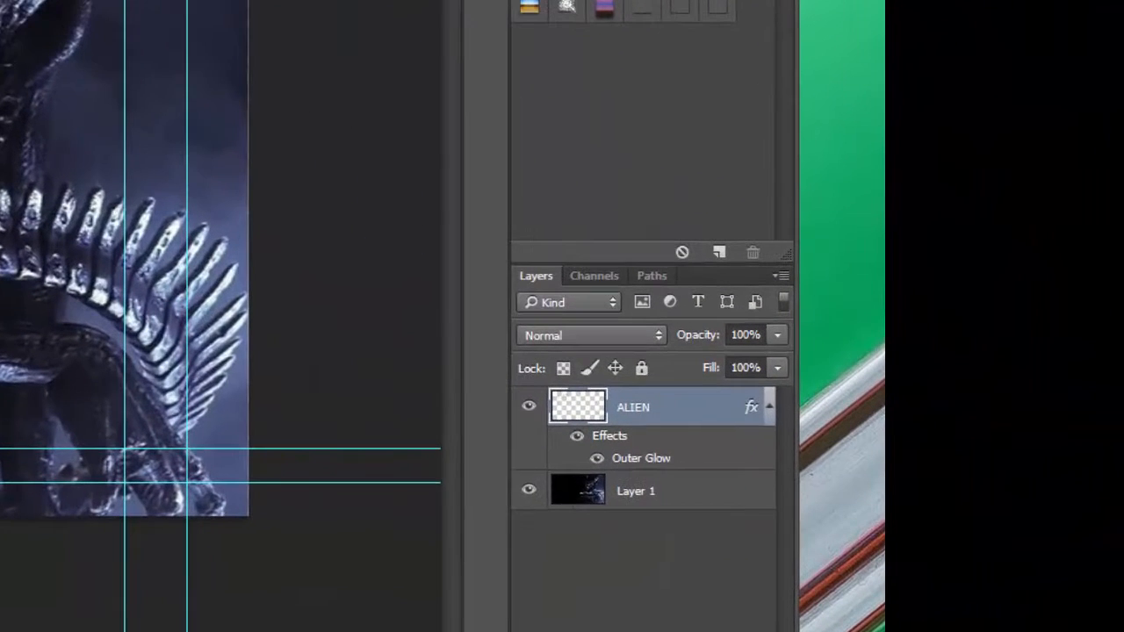
Create a layer group above the ALIEN layer
key(ctrl+g)
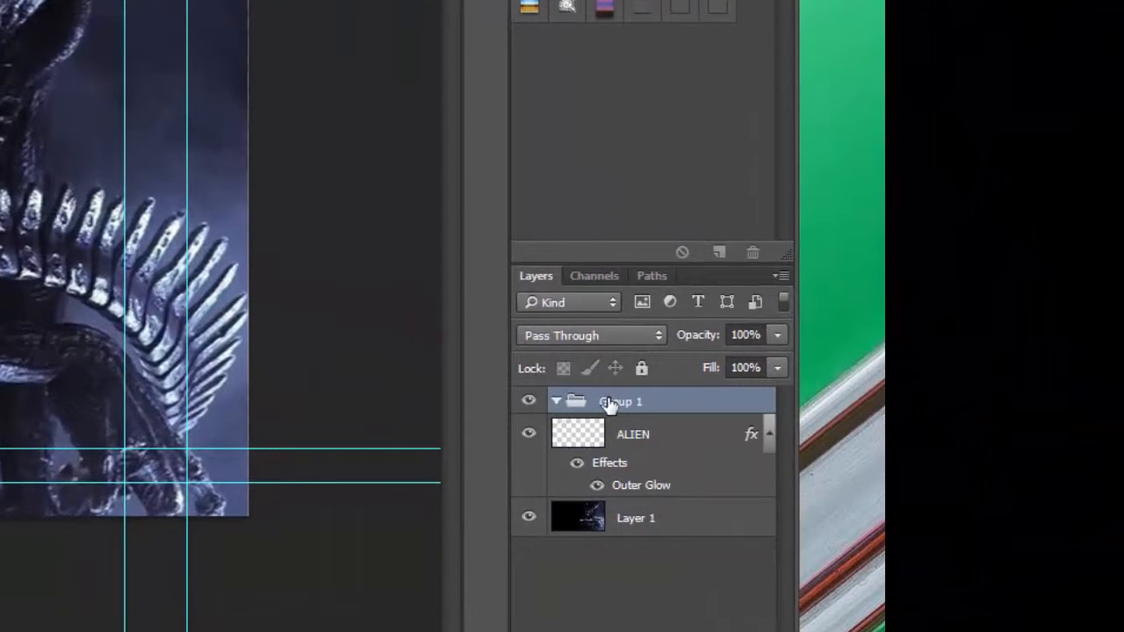
Rename the new layer group to "(+) Play"
double_click(612, 402)
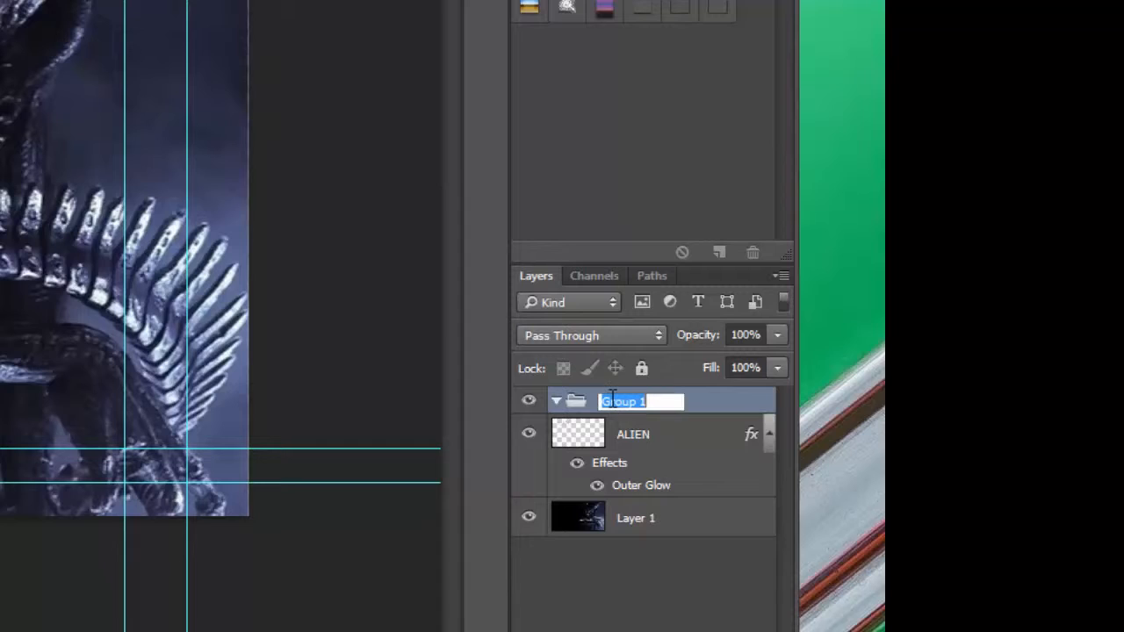
text(()
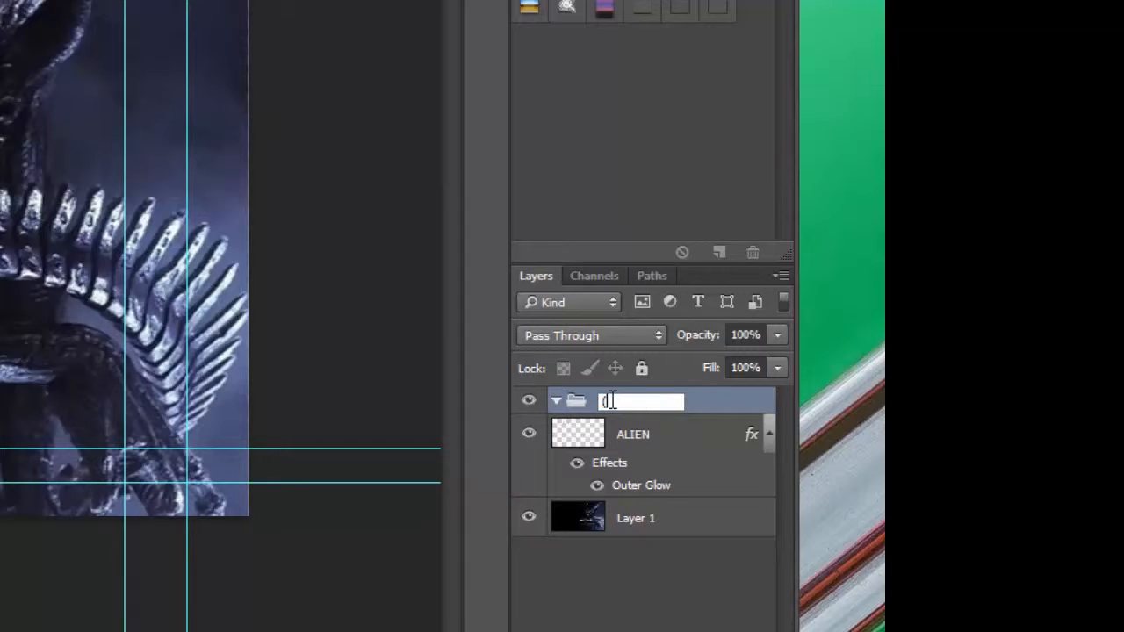
text())
text(Play)
click(696, 405)
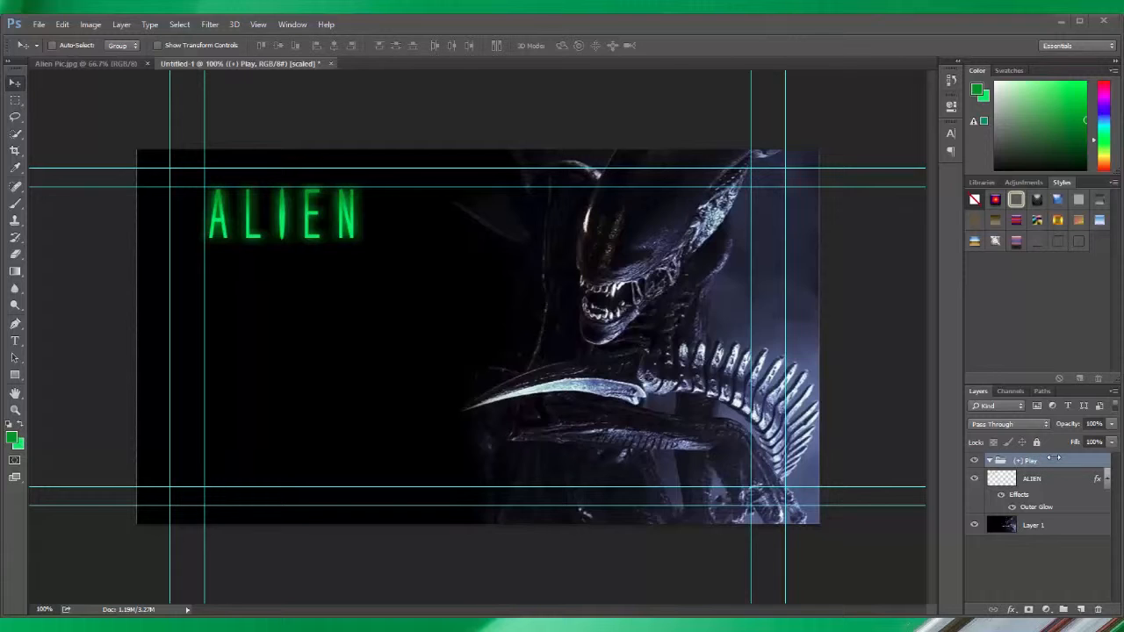
Add the text "Play" at 24 pt in Alien League Bold inside the (+) Play group, below the ALIEN title
click(15, 341)
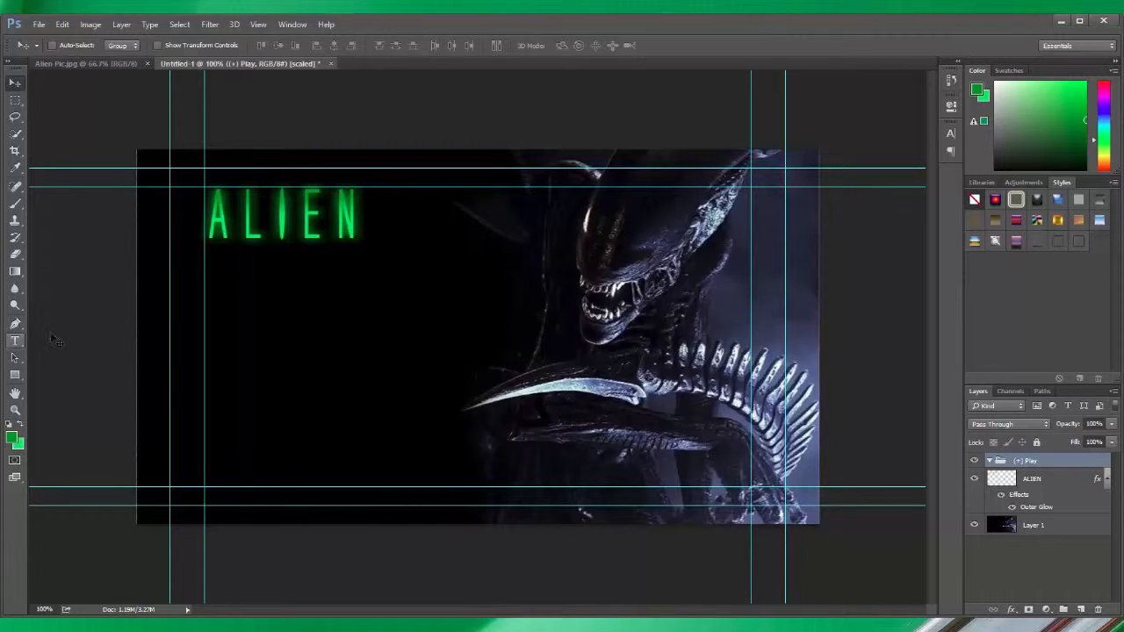
click(13, 342)
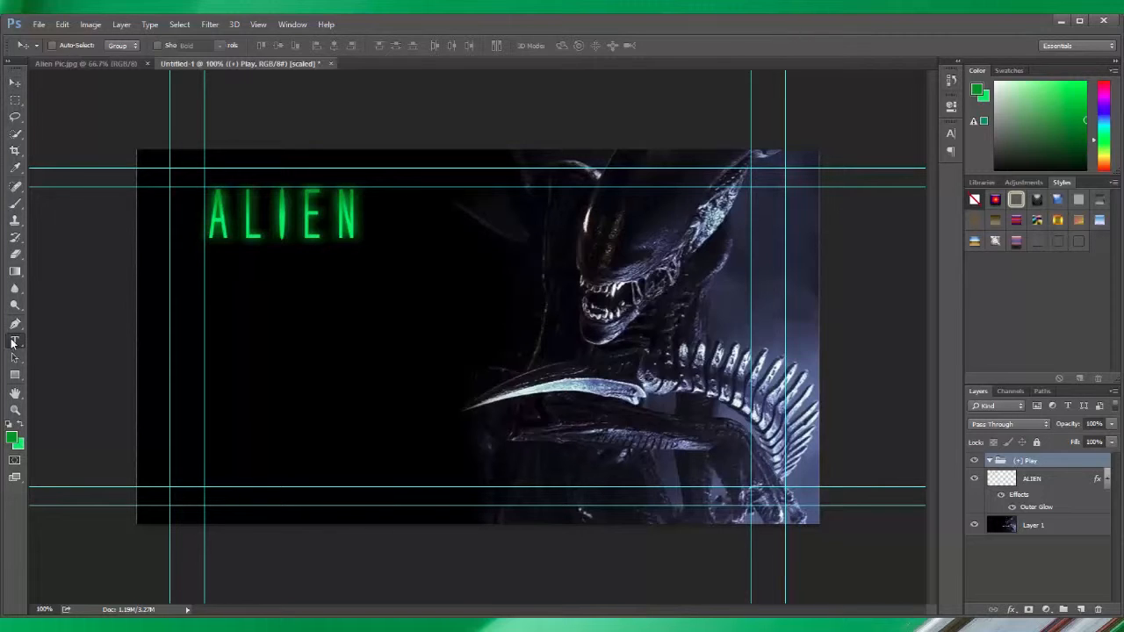
click(221, 293)
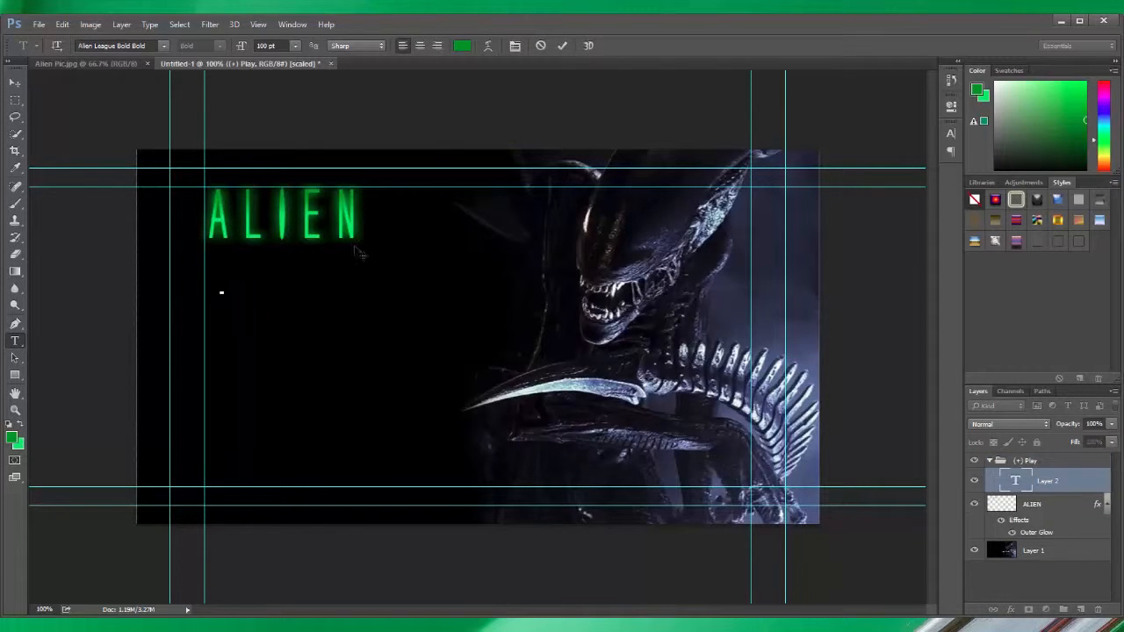
click(295, 46)
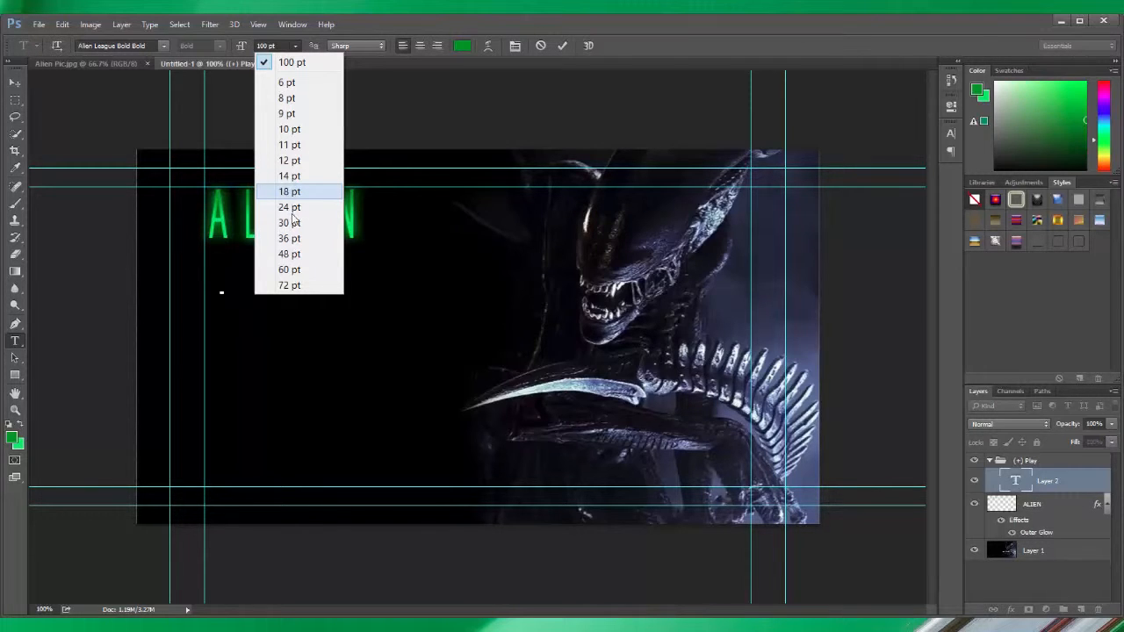
click(291, 208)
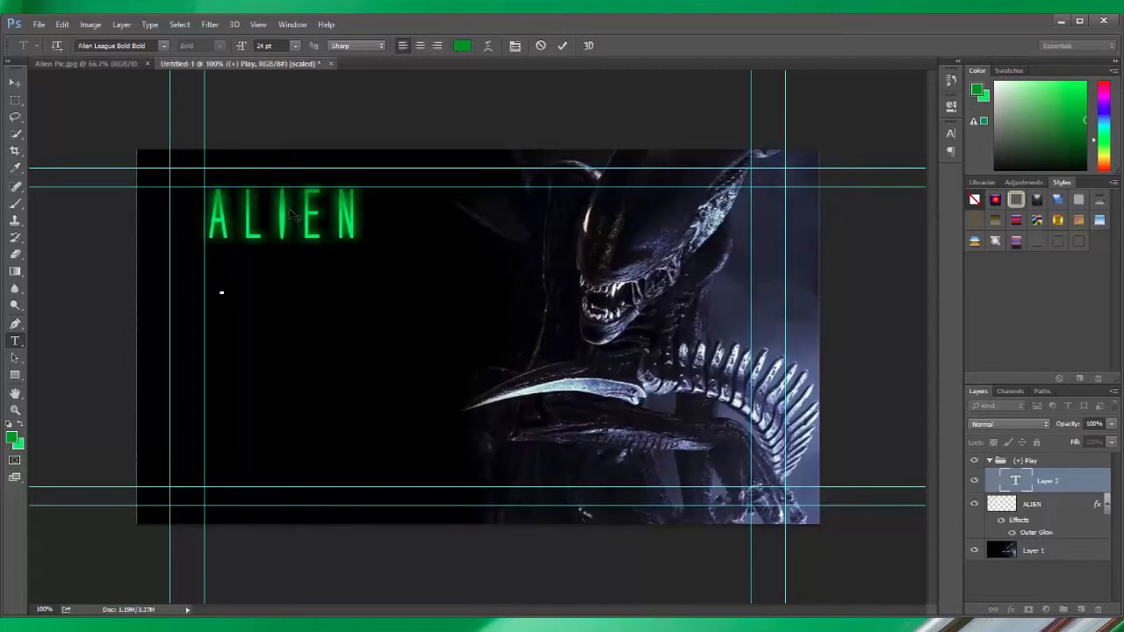
text(Play)
Enlarge the PLAY text to 48 pt and align it with the ALIEN title's left edge at the inner vertical guide
drag(255, 285, 214, 288)
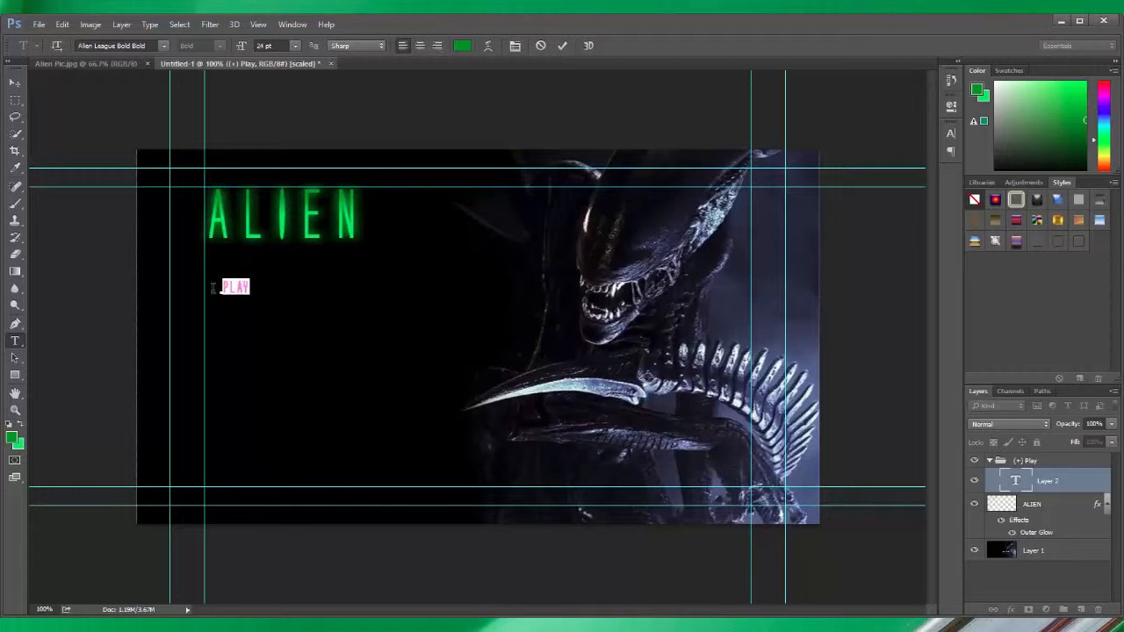
click(296, 45)
click(290, 252)
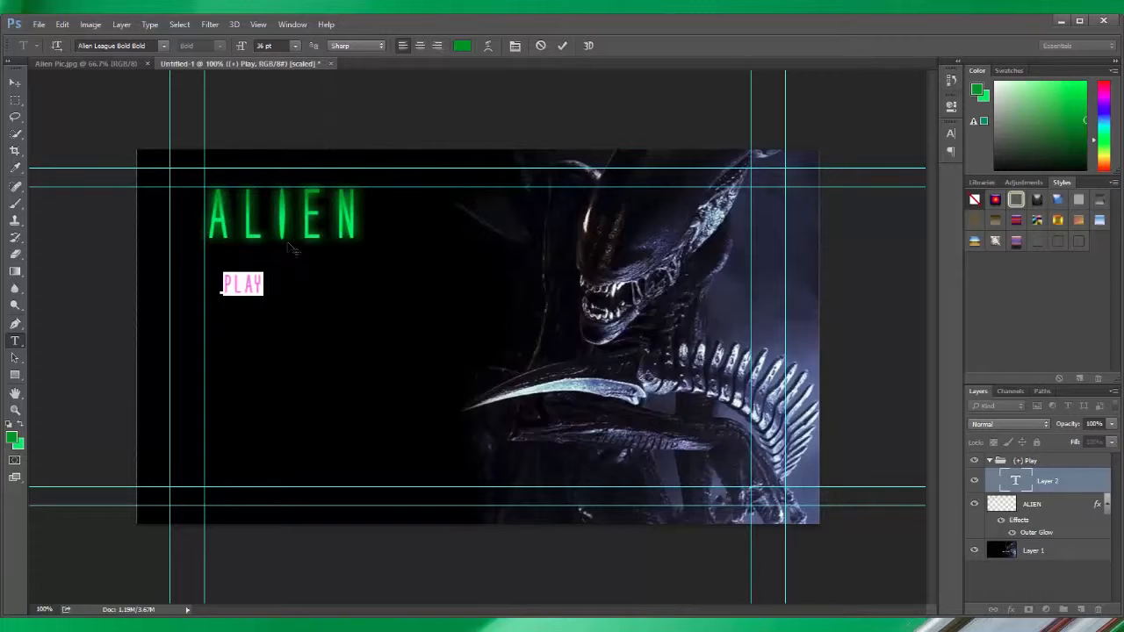
click(296, 44)
click(296, 253)
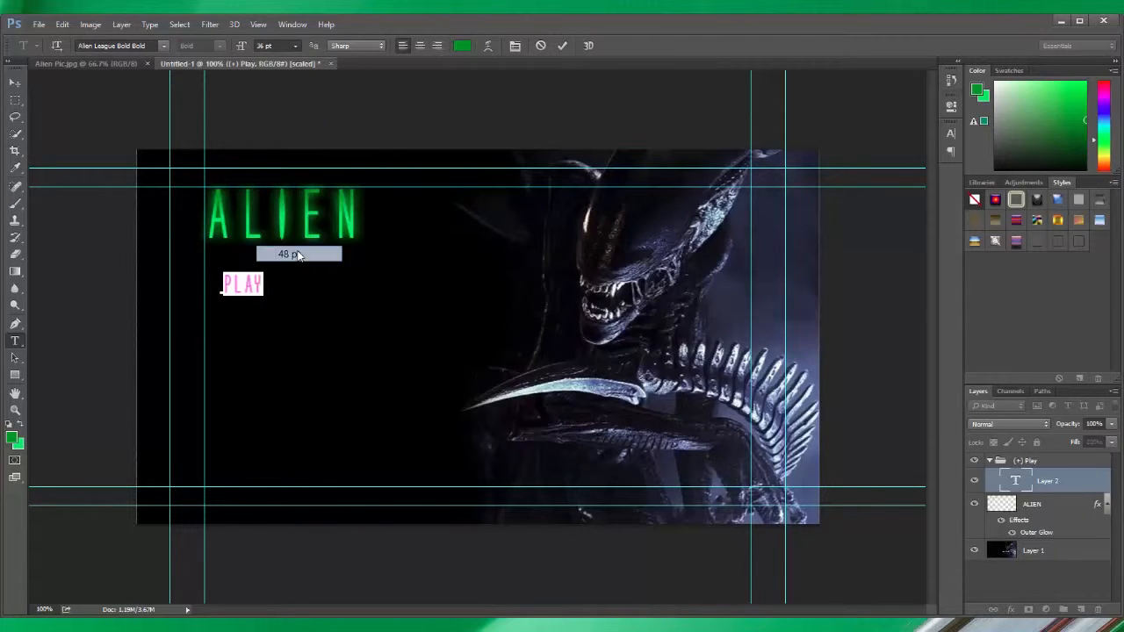
click(16, 85)
drag(264, 281, 252, 283)
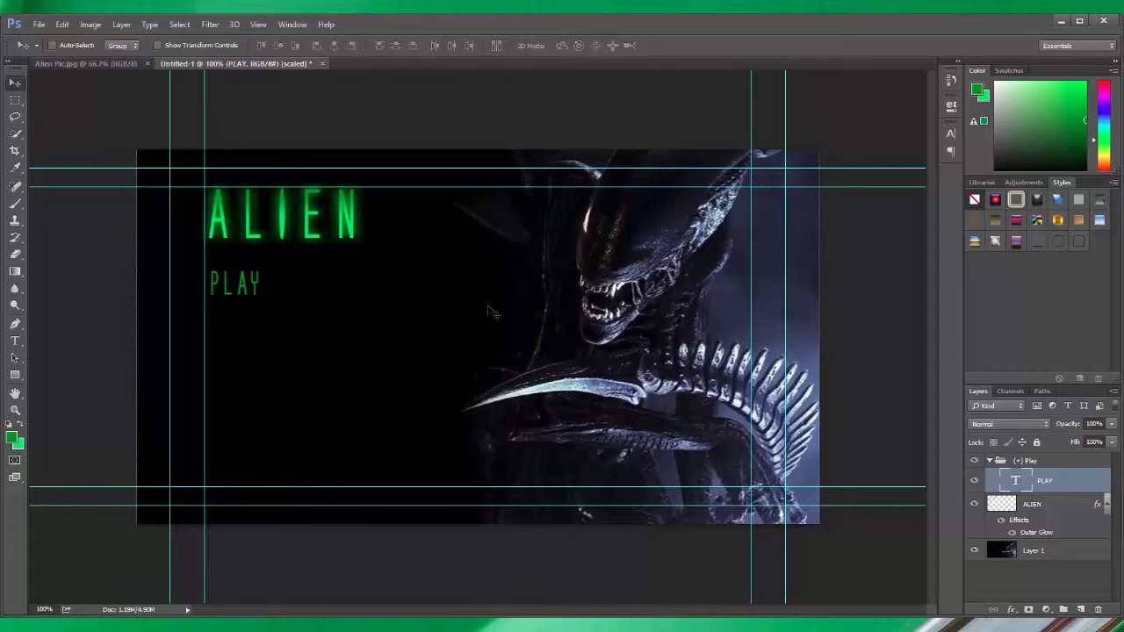
Recolour the PLAY text to a brighter green that matches the ALIEN title
double_click(1017, 481)
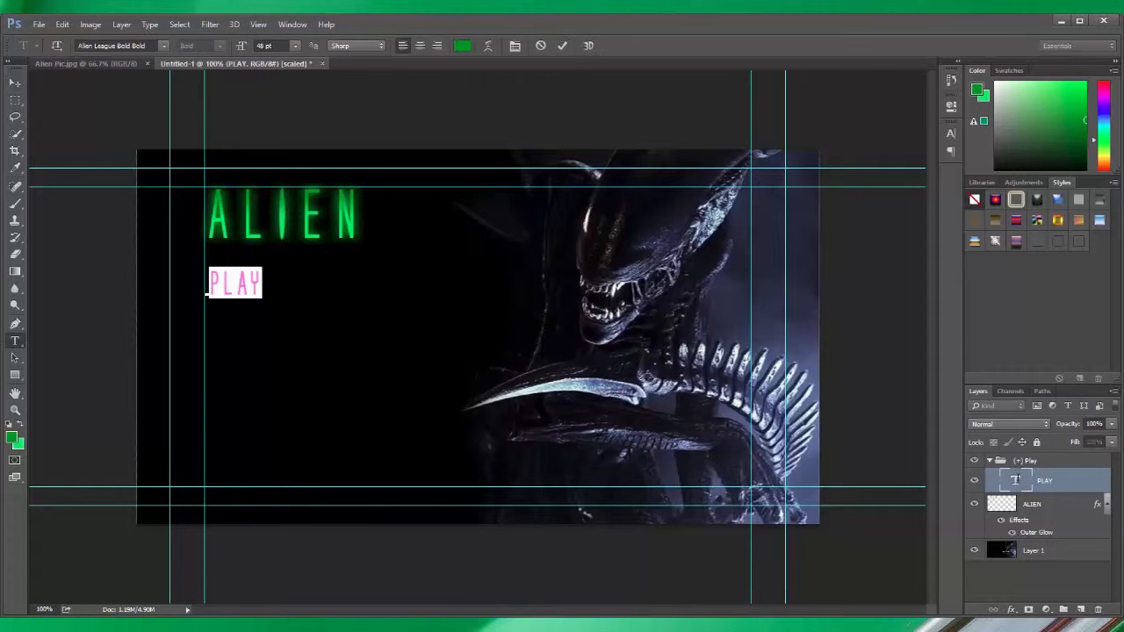
click(462, 45)
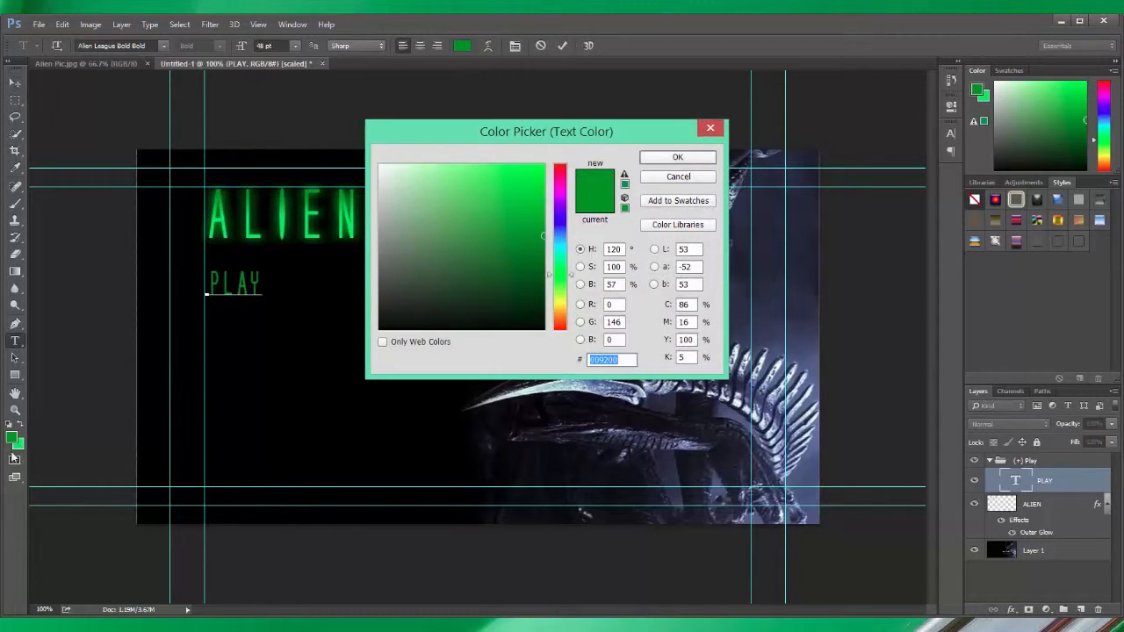
click(674, 159)
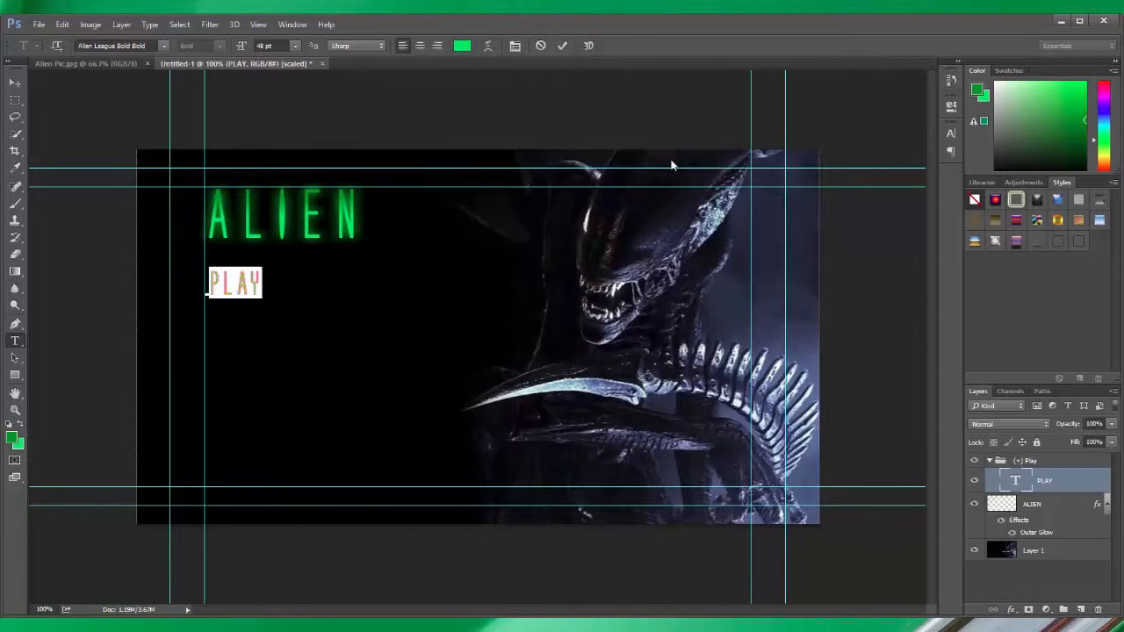
click(15, 82)
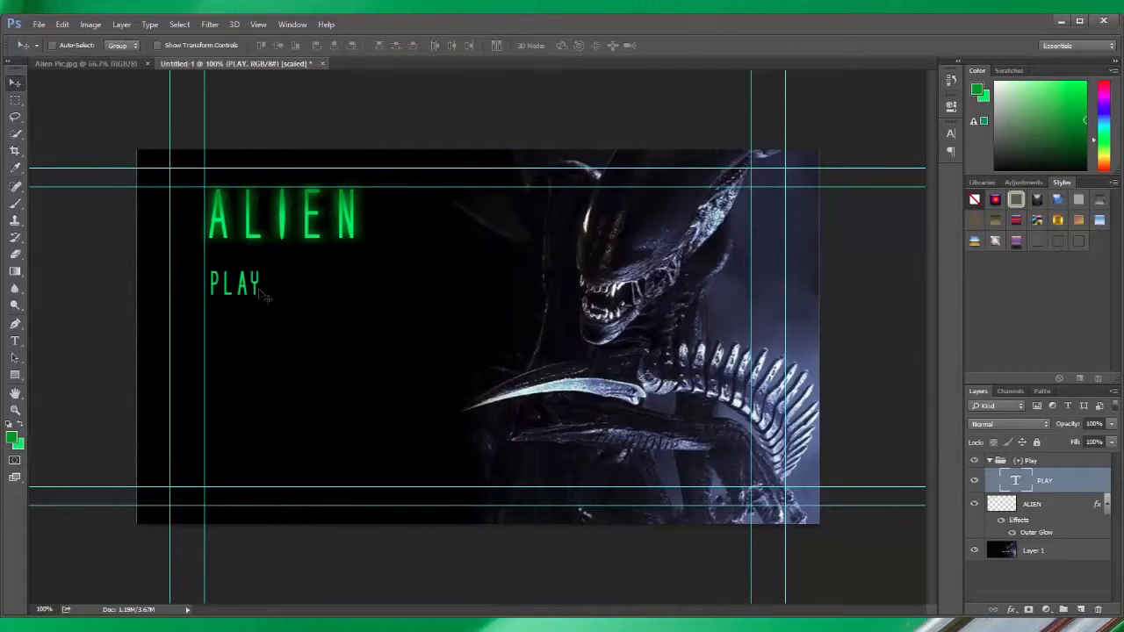
Create a new layer above PLAY in the (+) Play group and make a rectangular selection around the word PLAY
click(1025, 462)
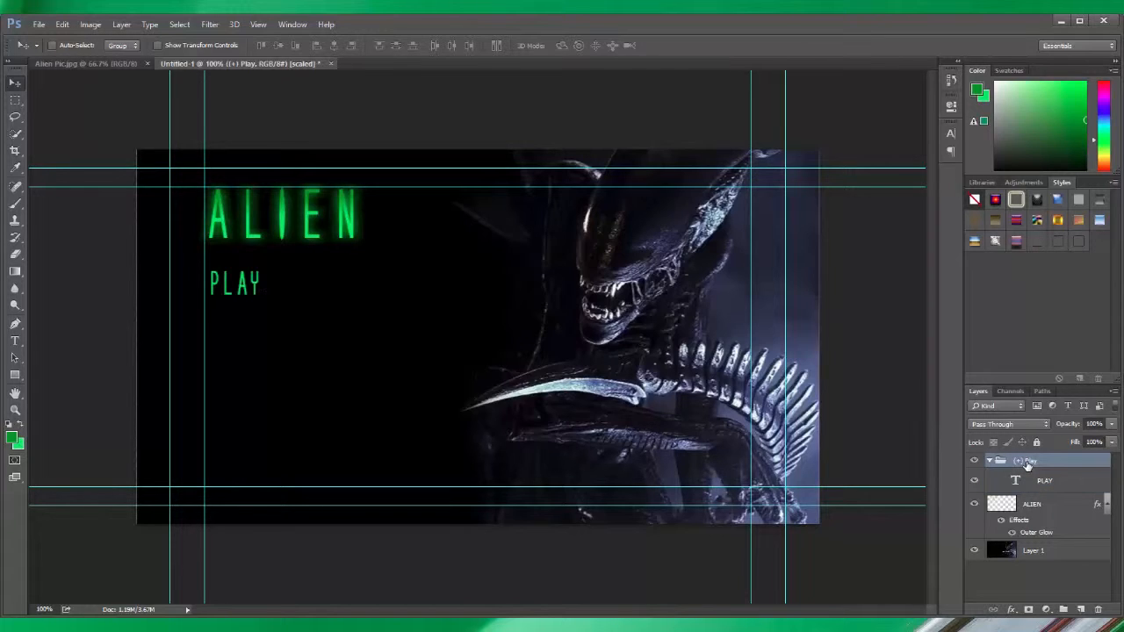
click(1038, 480)
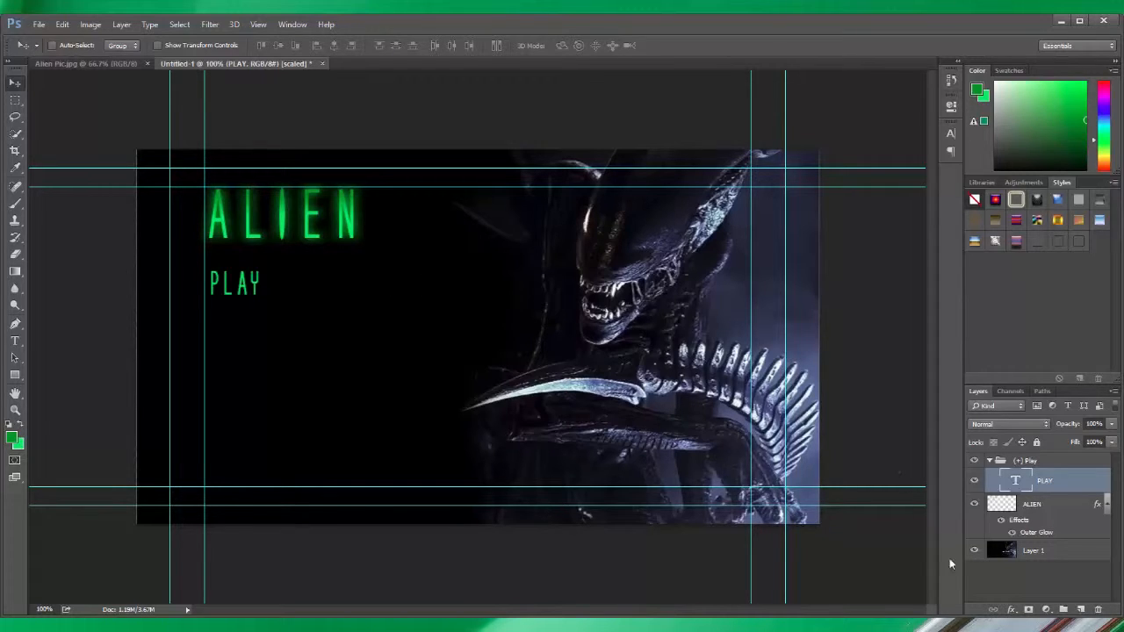
click(1081, 610)
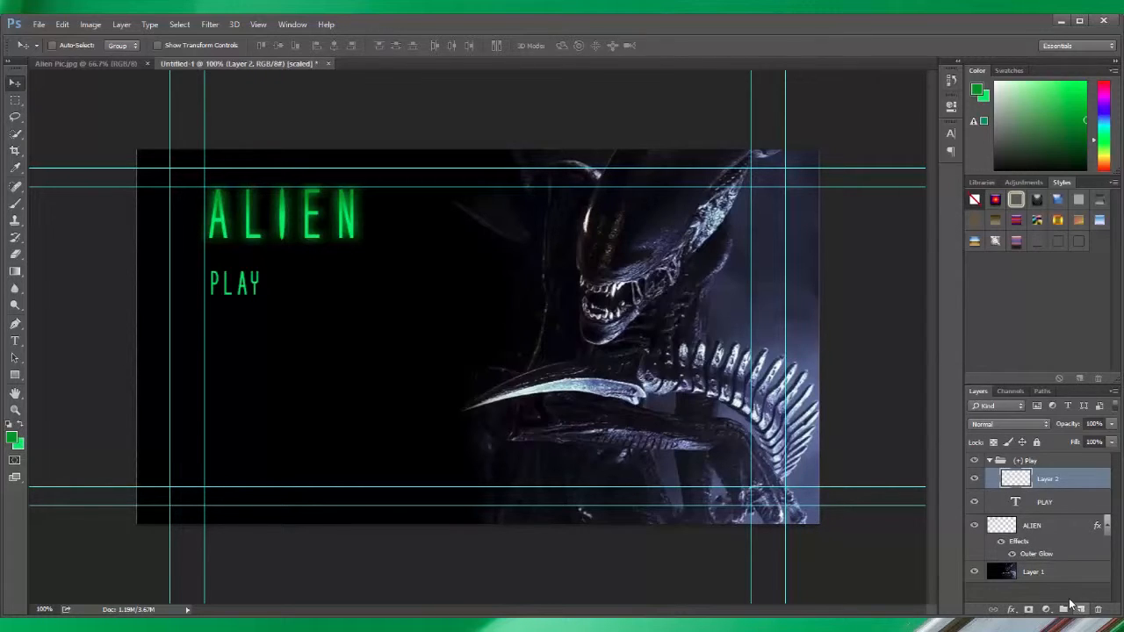
click(15, 99)
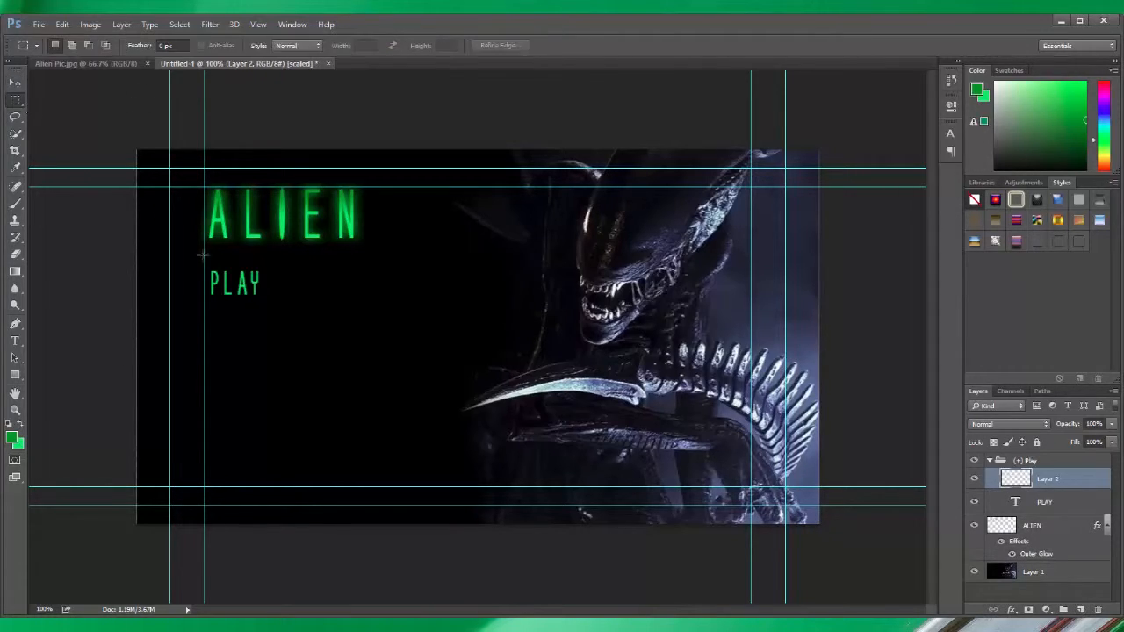
drag(228, 277, 266, 299)
Reset the colours and fill the selection around PLAY with white using the Paint Bucket, then clear the selection
click(17, 270)
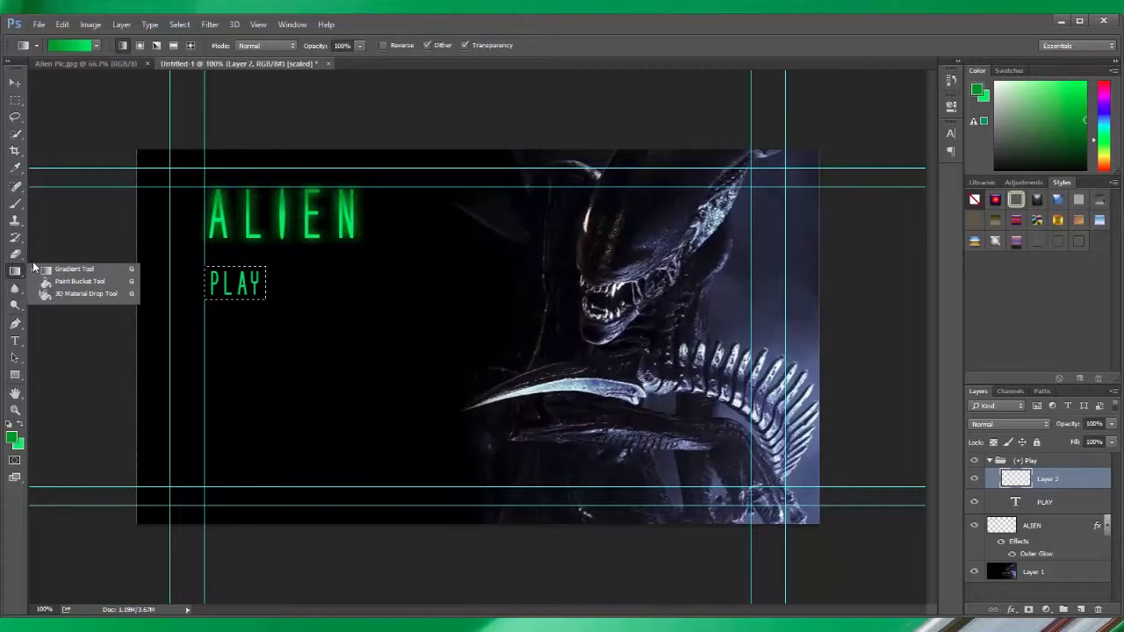
click(66, 283)
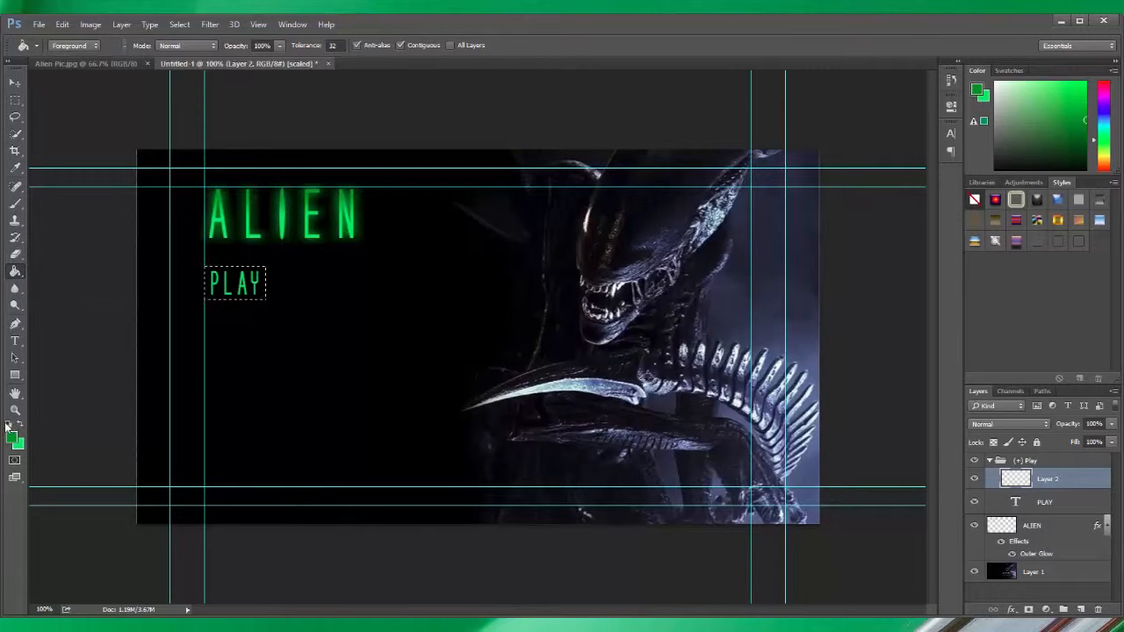
click(9, 424)
click(19, 423)
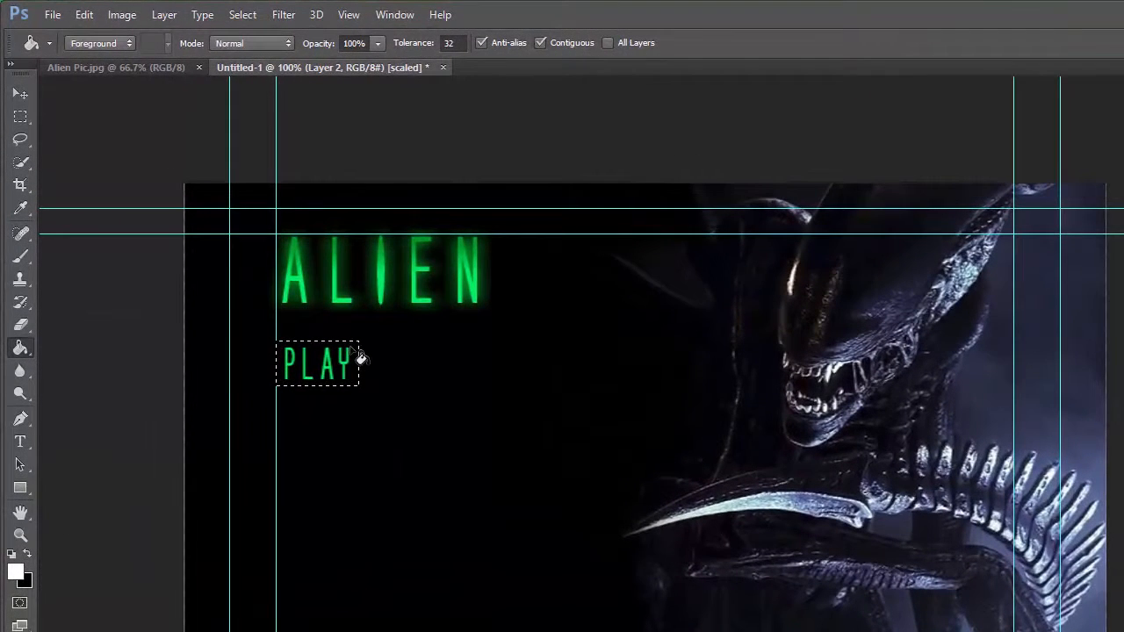
click(321, 327)
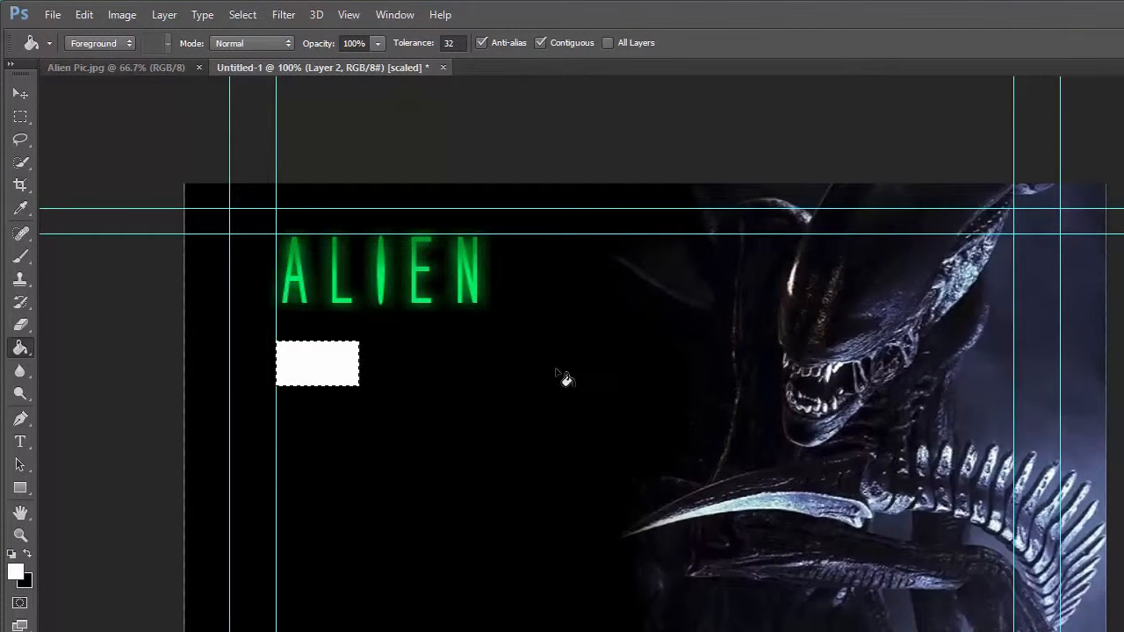
click(16, 97)
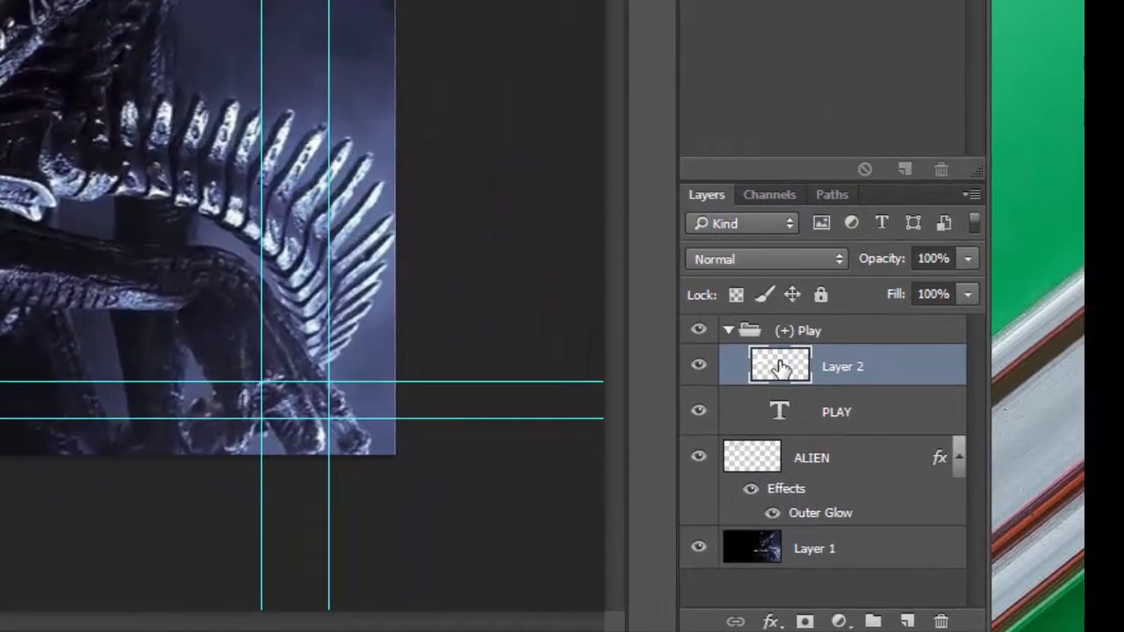
Rename the white rectangle's layer to "(=1)" and keep it selected
double_click(837, 370)
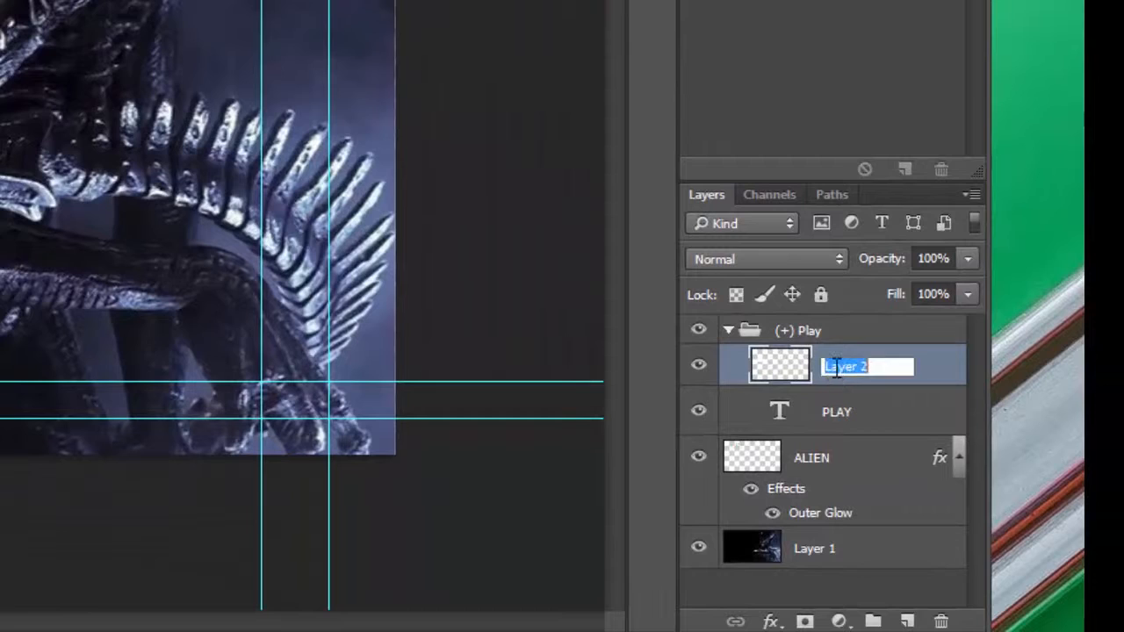
text((=1)
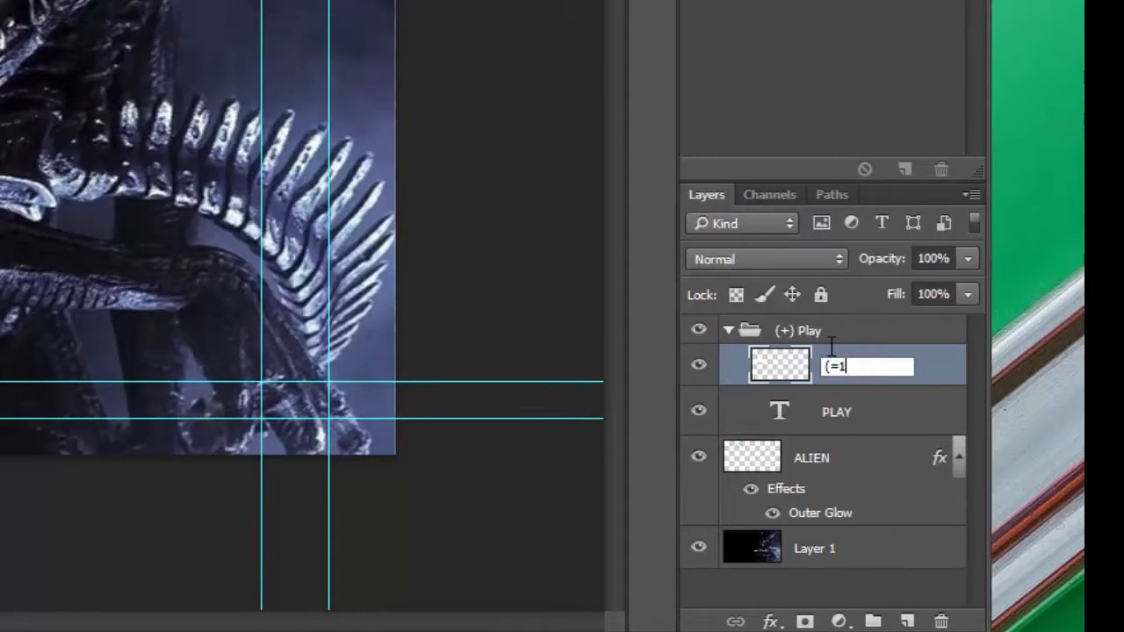
text())
key(Return)
click(849, 409)
click(849, 376)
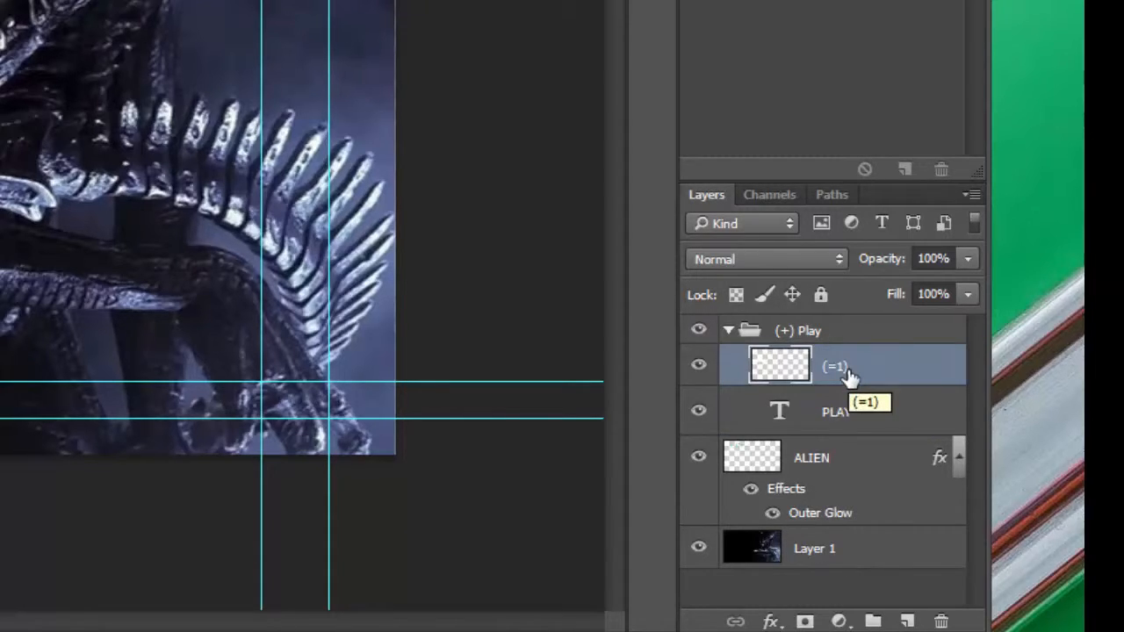
Toggle the visibility of the (=1) layer several times to compare the button with and without its highlight, leaving it shown
click(700, 368)
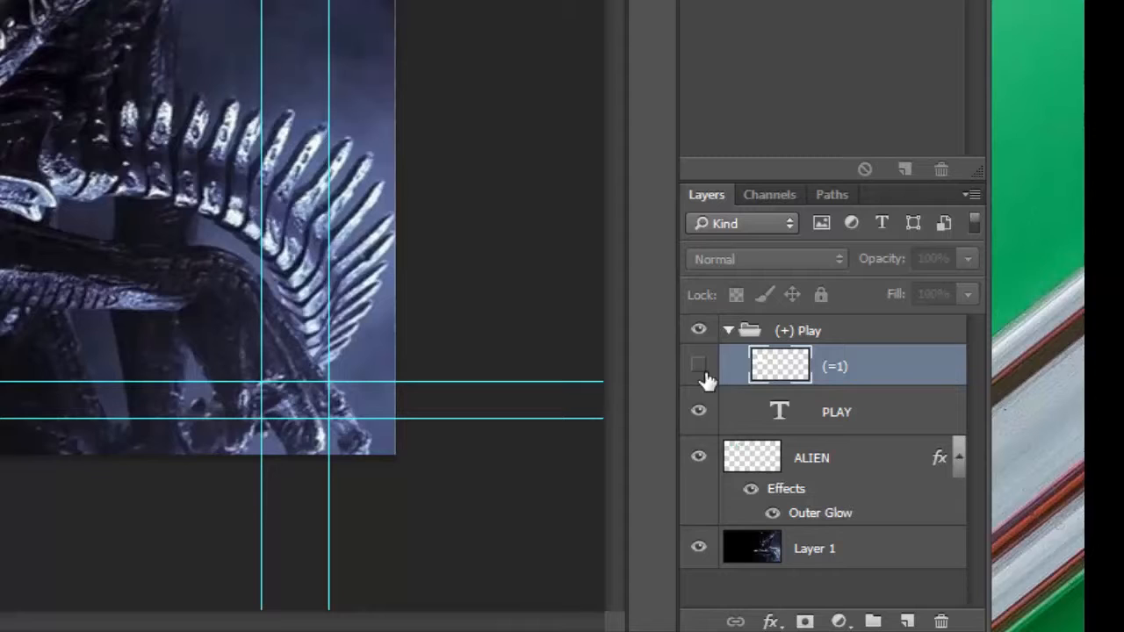
click(700, 367)
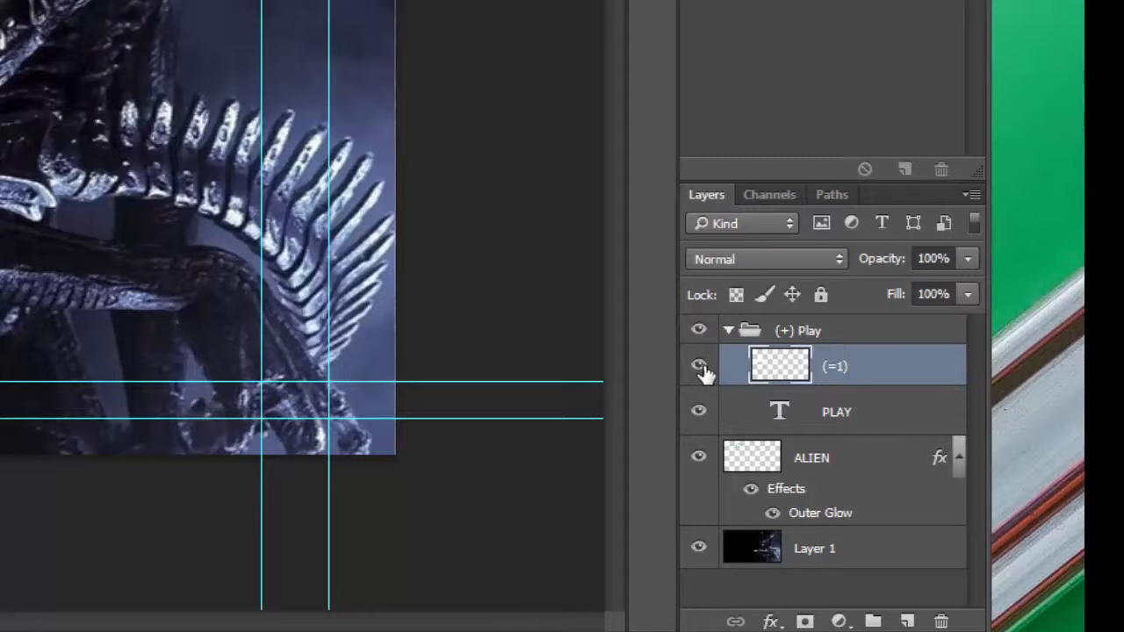
click(701, 368)
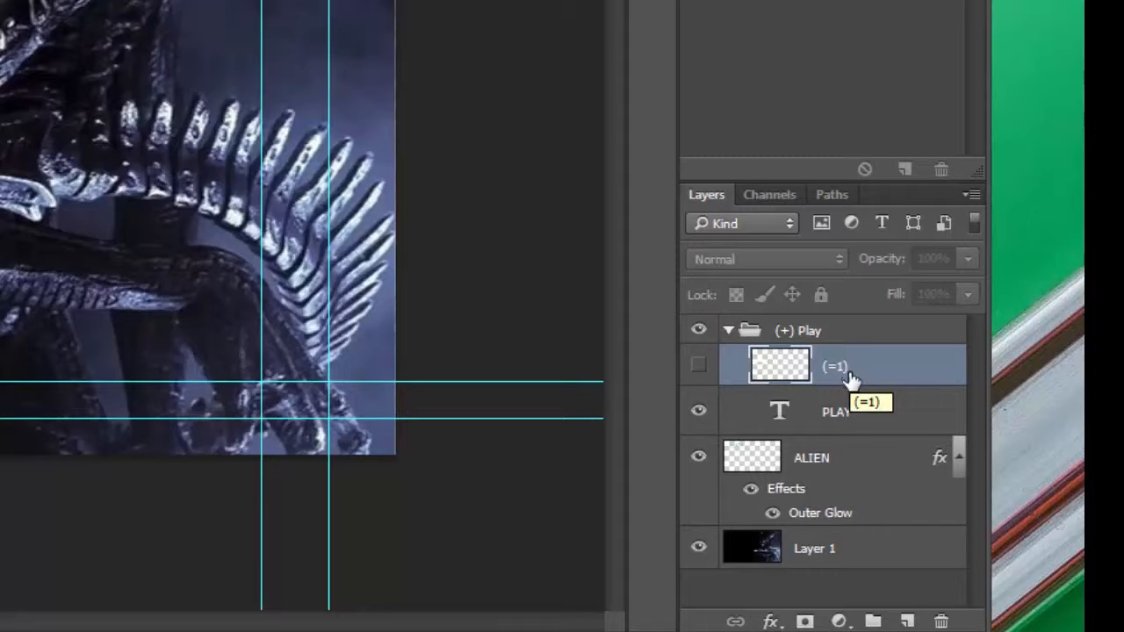
click(700, 369)
click(700, 369)
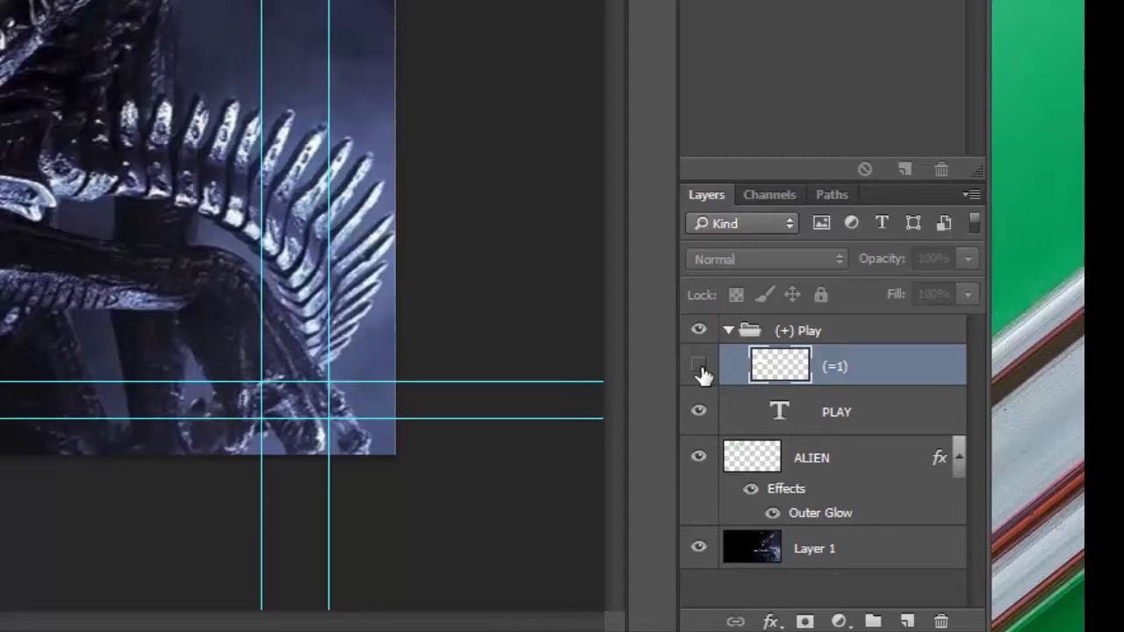
click(697, 369)
click(697, 369)
click(698, 368)
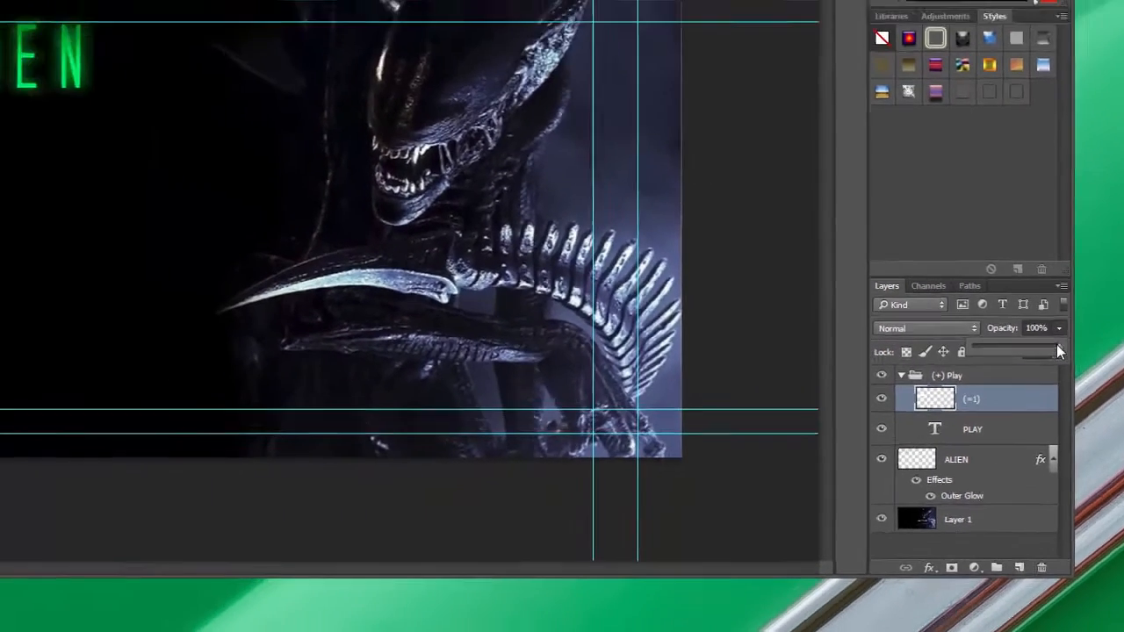
Lower the (=1) highlight layer's opacity to 21%
drag(1057, 350, 1022, 354)
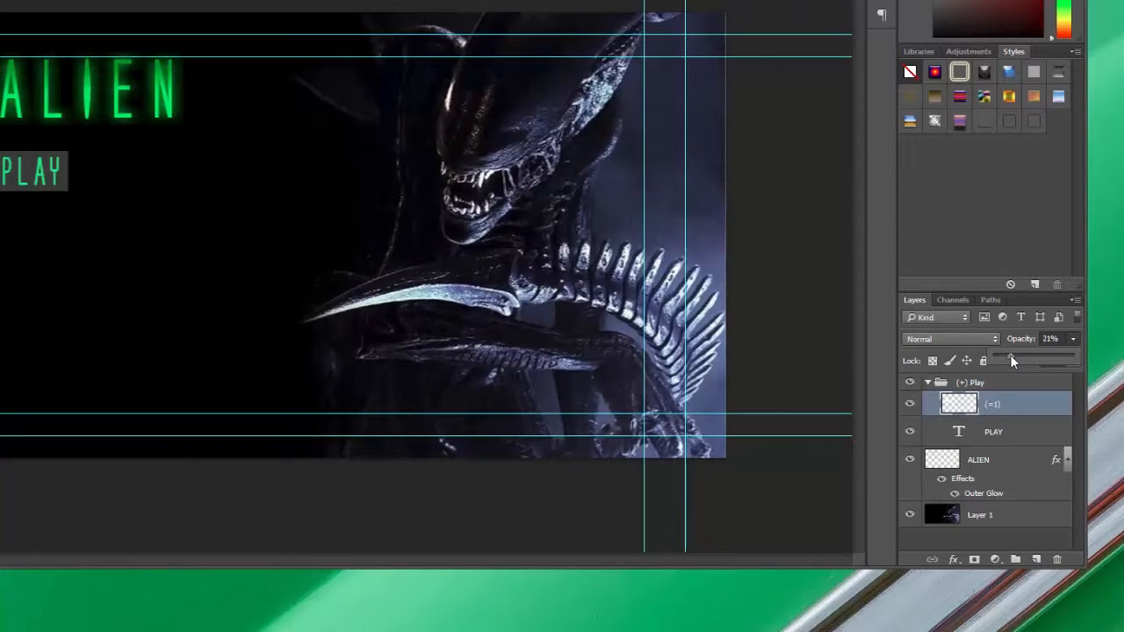
click(971, 403)
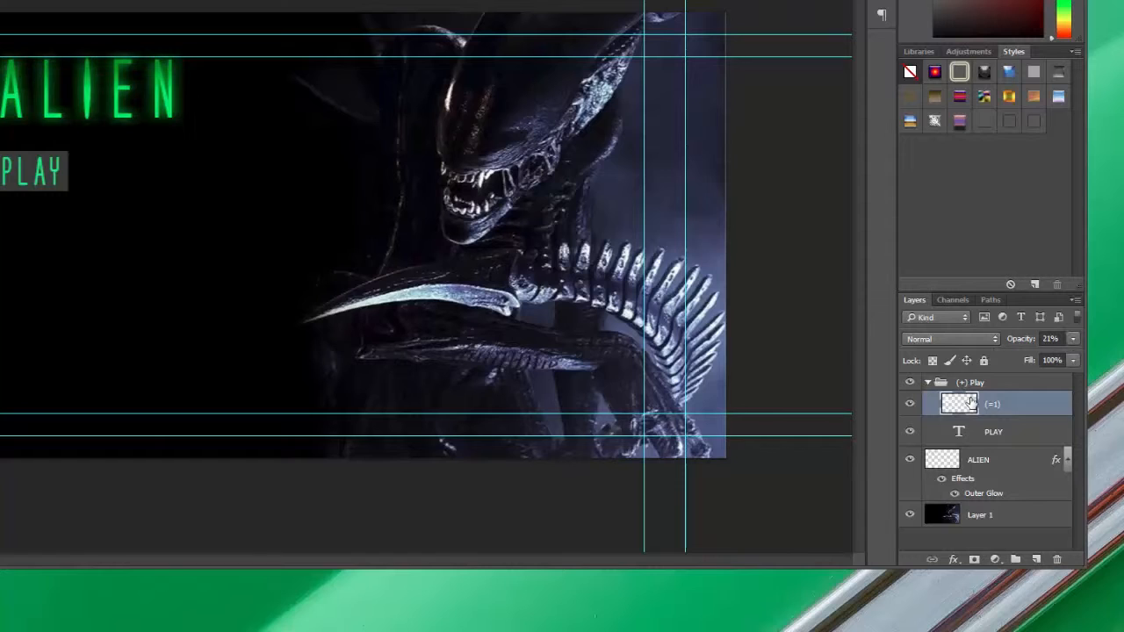
Move the (=1) highlight layer beneath the PLAY text layer inside the (+) Play group
drag(972, 402, 976, 446)
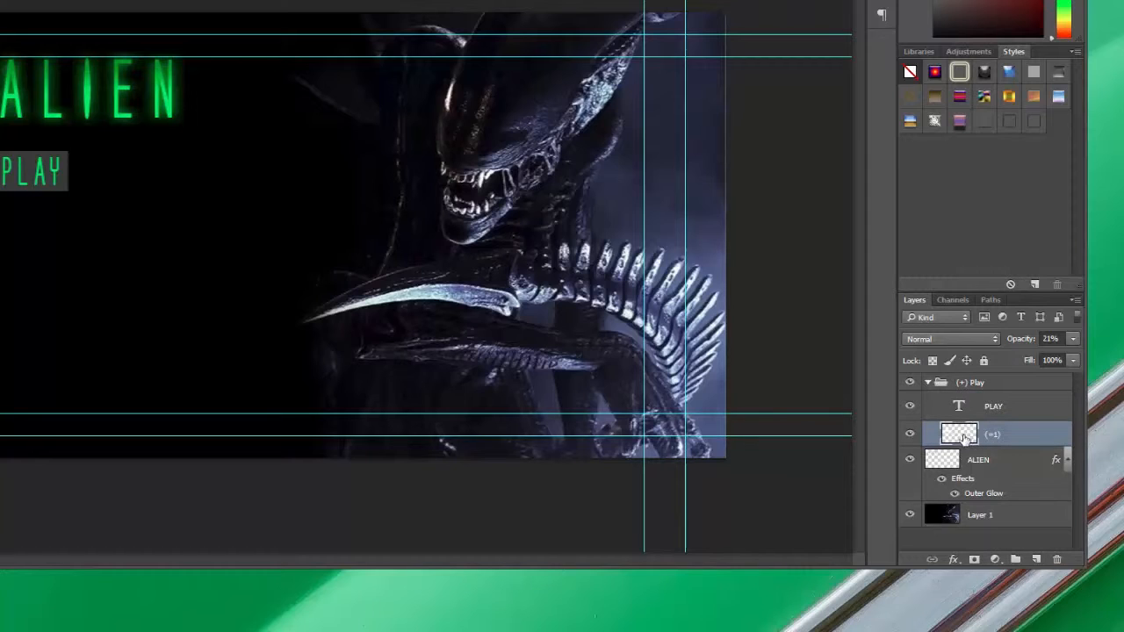
click(929, 387)
click(929, 388)
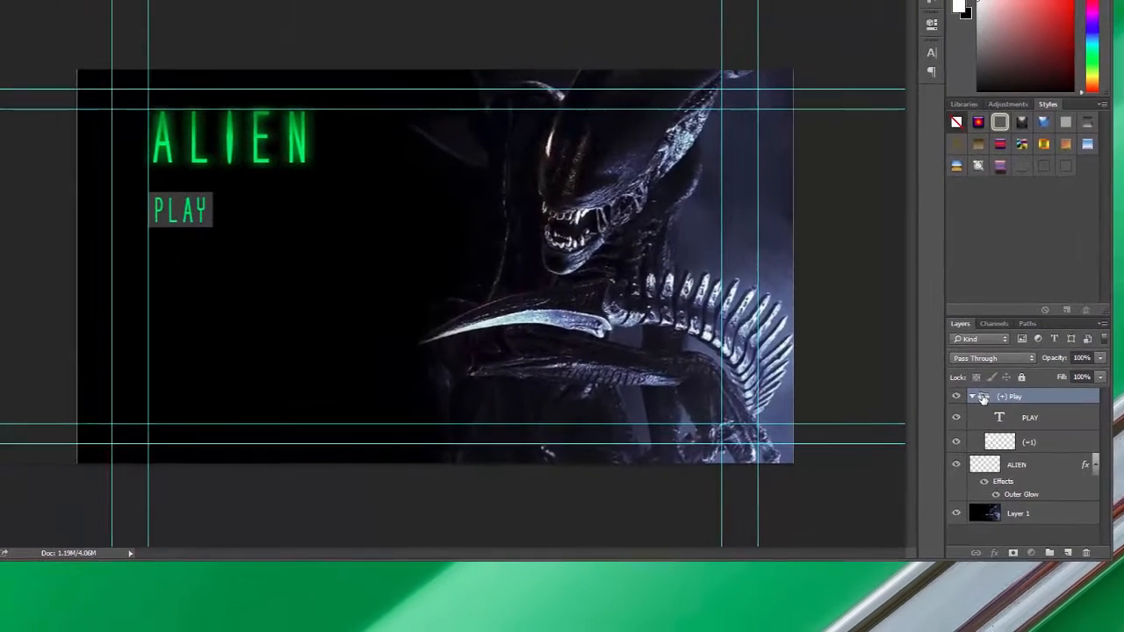
Duplicate the (+) Play group, placing the copy directly below the PLAY button, and change the copy's text to EXTRAS
drag(941, 385, 1072, 551)
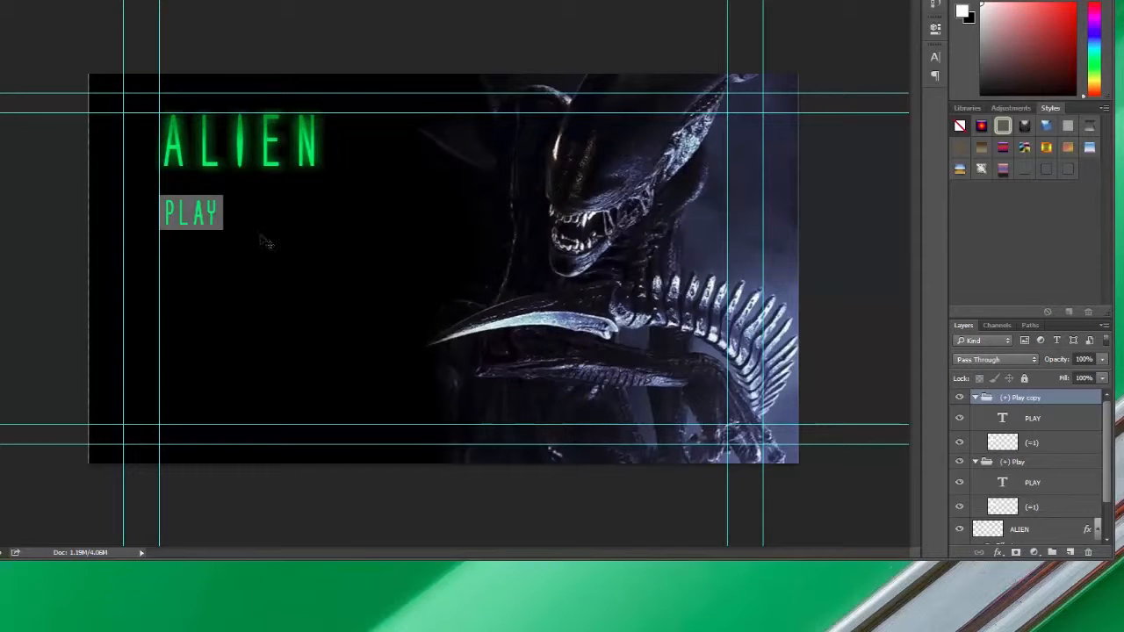
drag(216, 221, 211, 281)
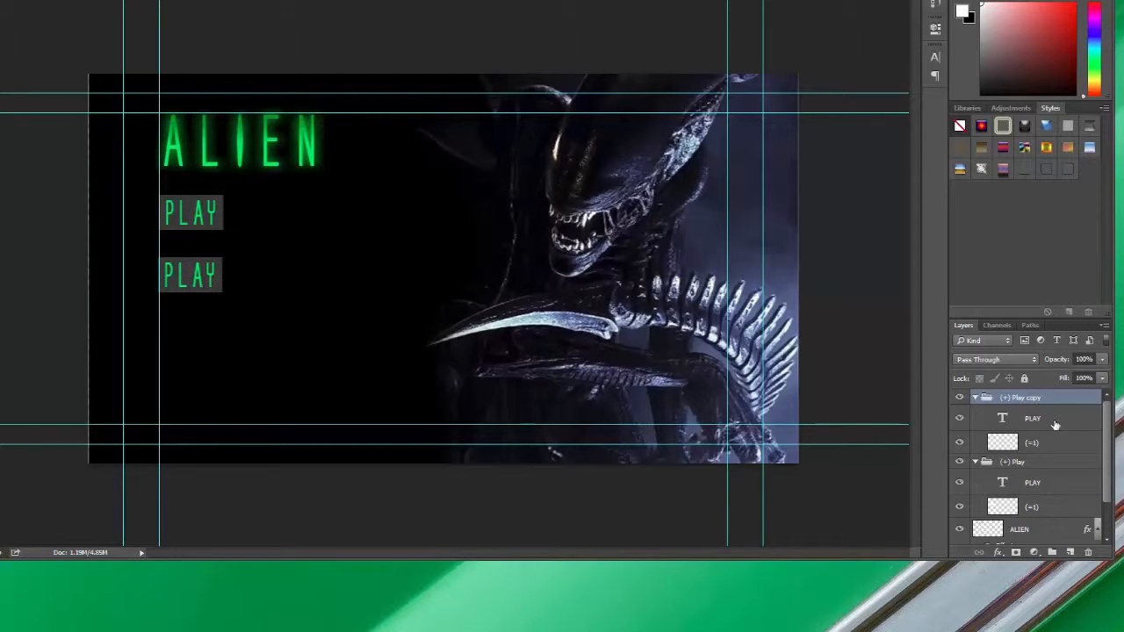
double_click(1002, 418)
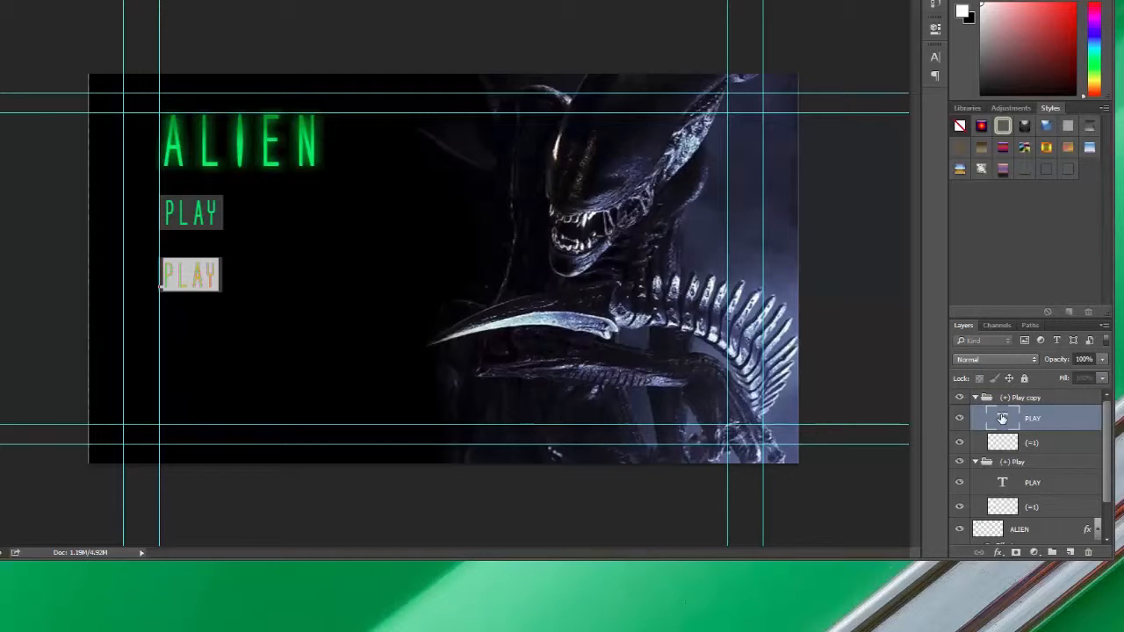
text(EXT)
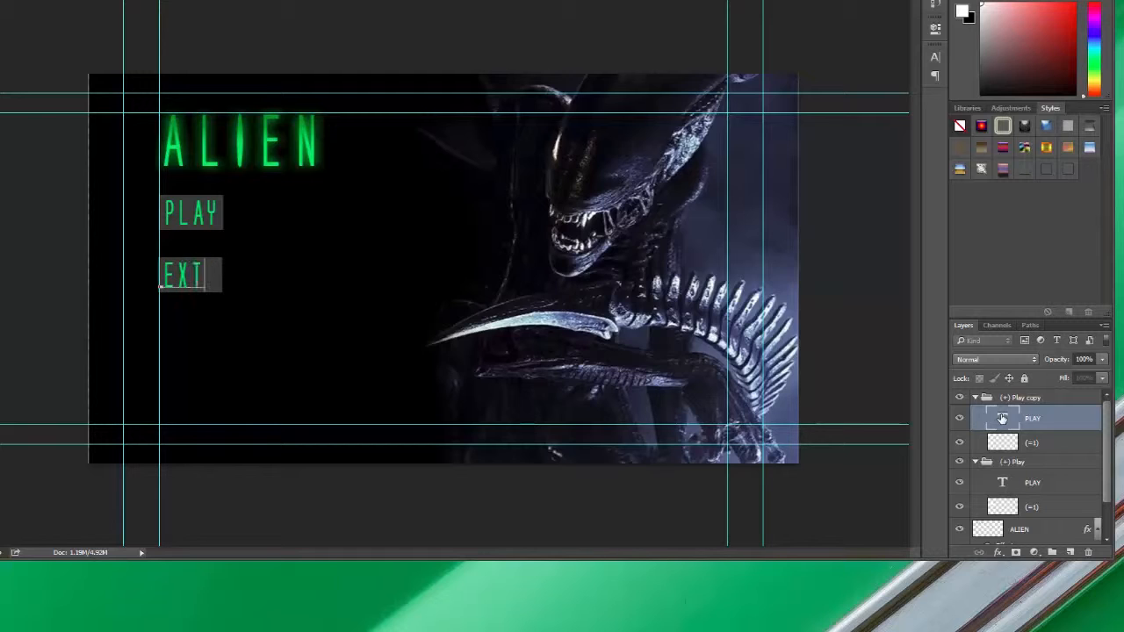
text(RAS)
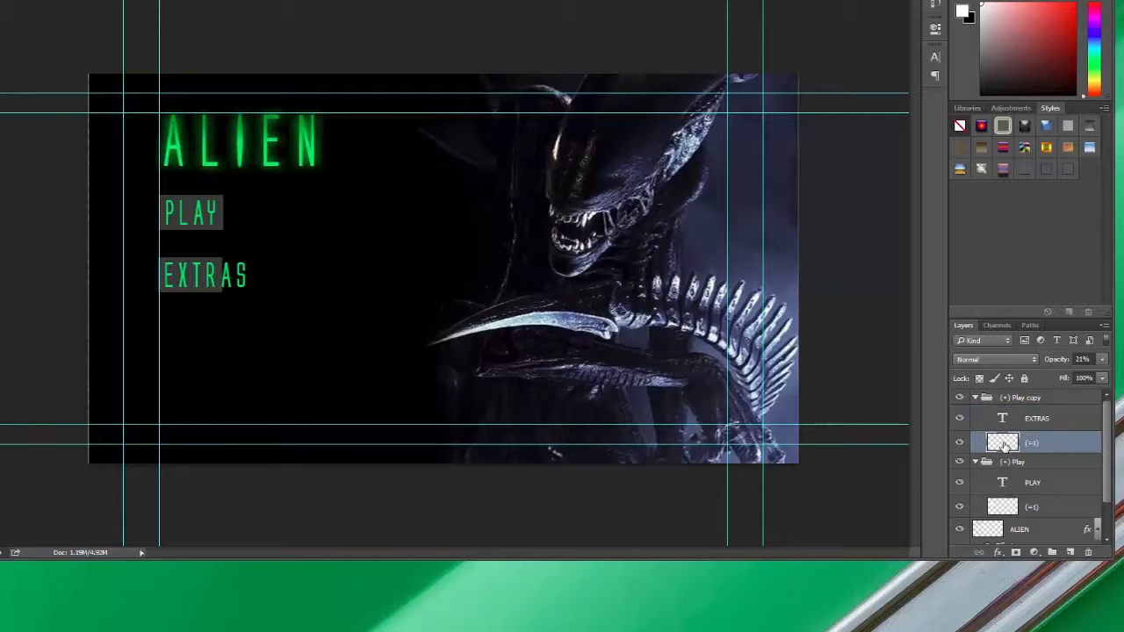
Stretch the copied (=1) highlight to about 151% width so it spans the whole word EXTRAS
click(1005, 445)
key(ctrl+t)
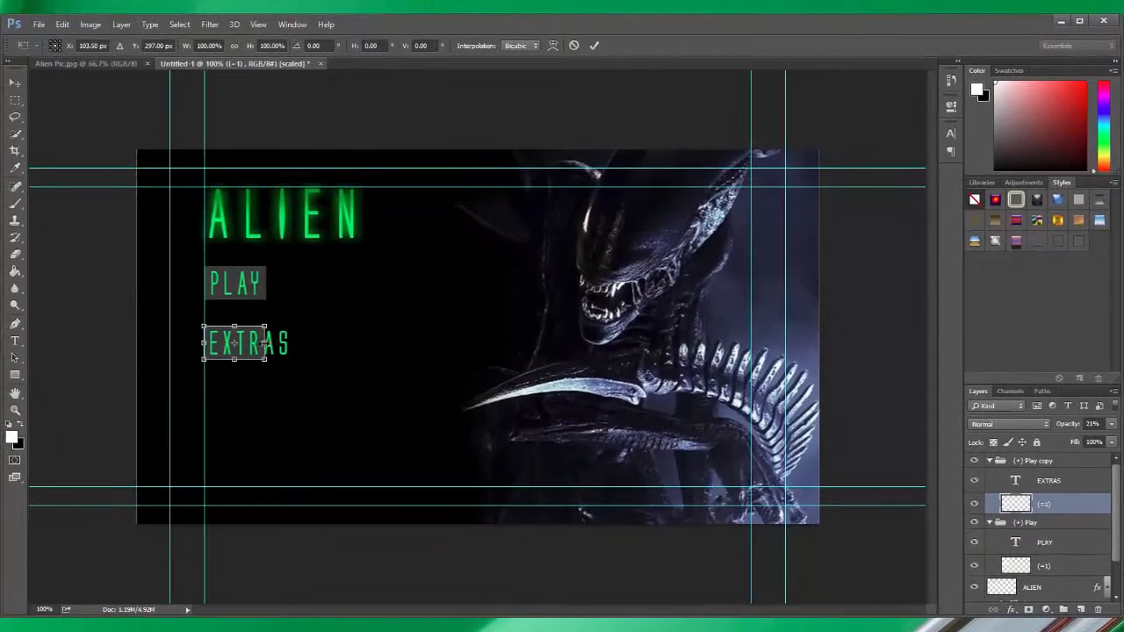
drag(230, 286, 260, 285)
drag(296, 342, 298, 343)
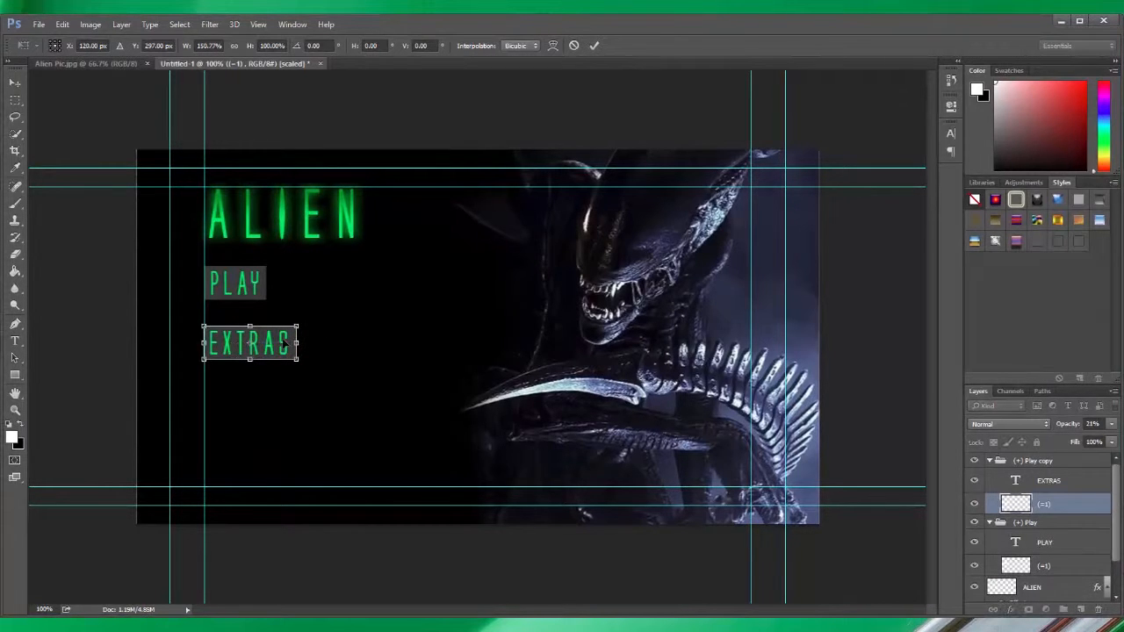
key(Return)
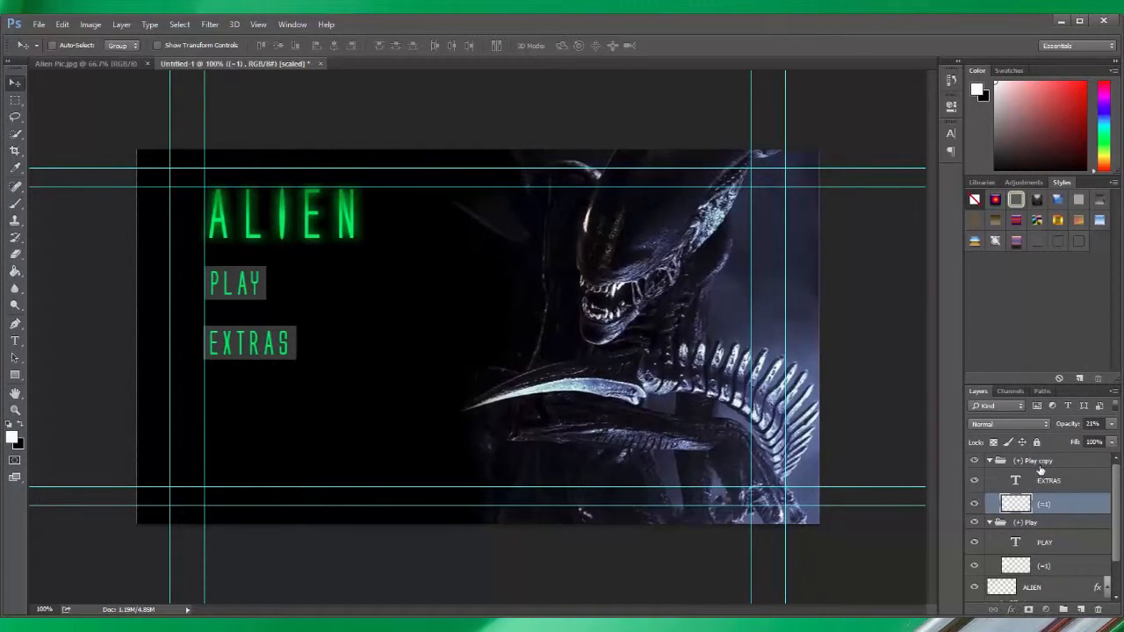
Duplicate the EXTRAS button group, placing the copy directly below EXTRAS, and change its text to GALLERY
click(1040, 464)
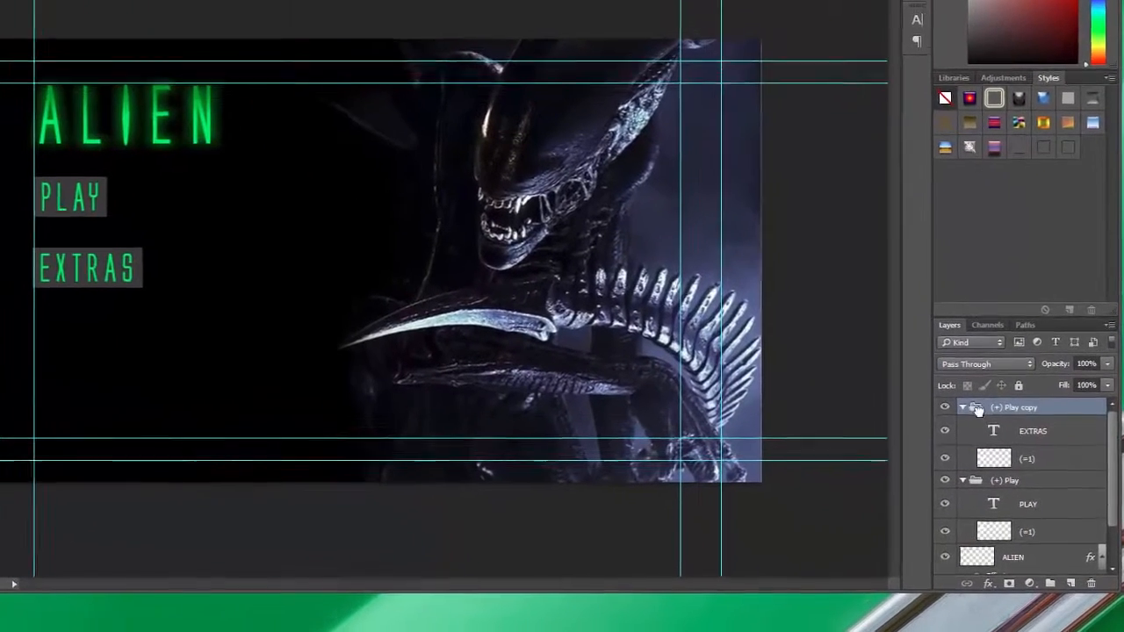
drag(1002, 463, 1072, 581)
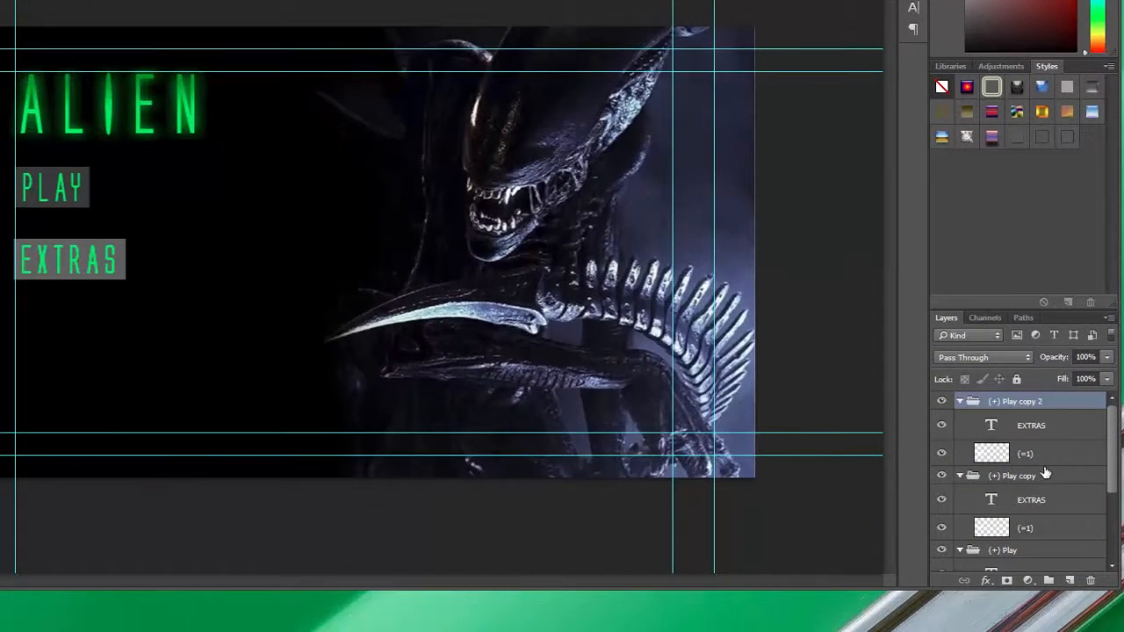
drag(52, 265, 55, 326)
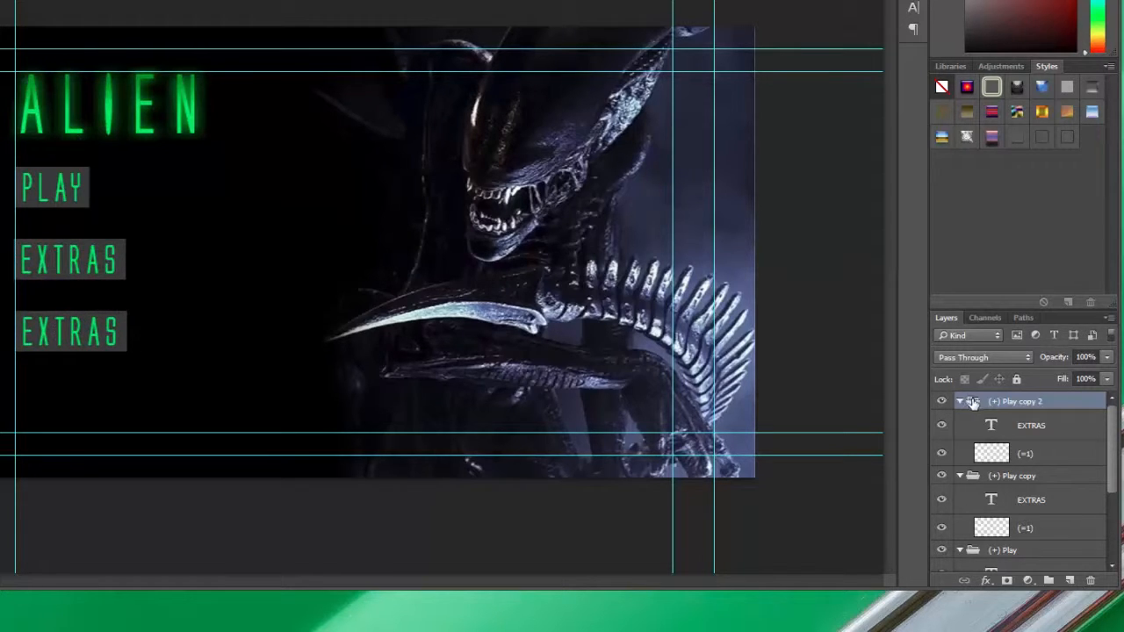
double_click(992, 428)
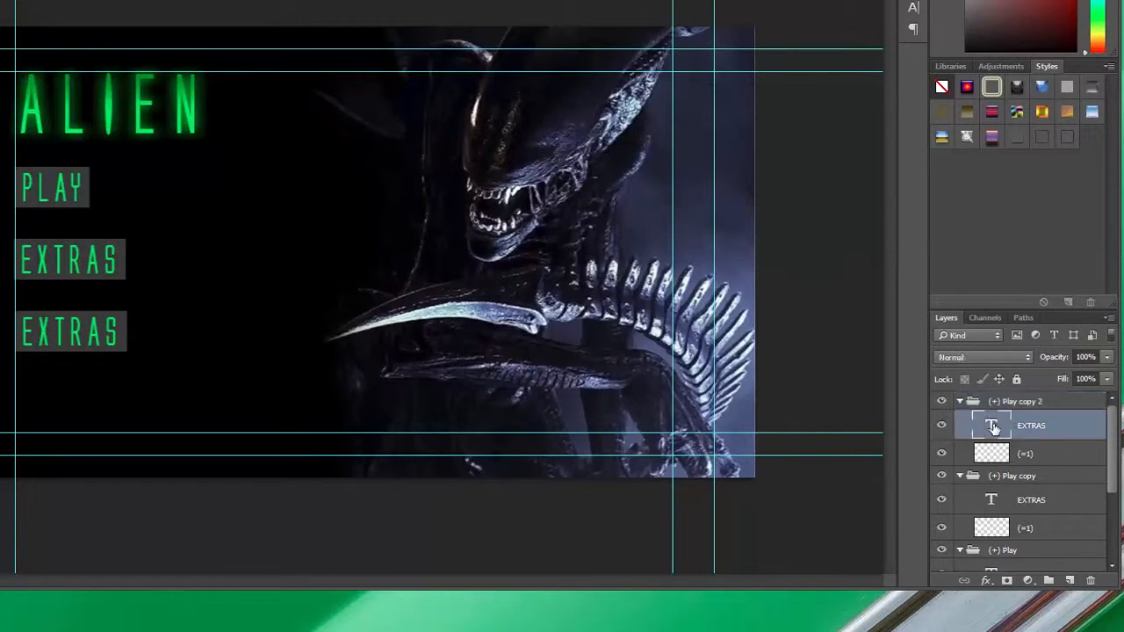
text(G)
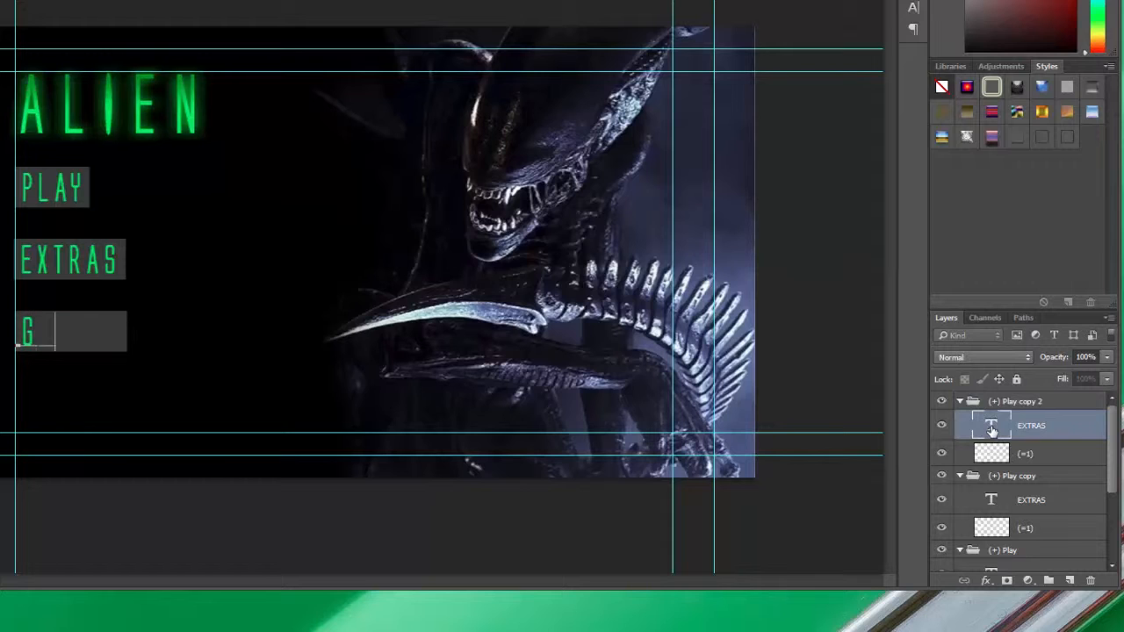
text(ALLERY)
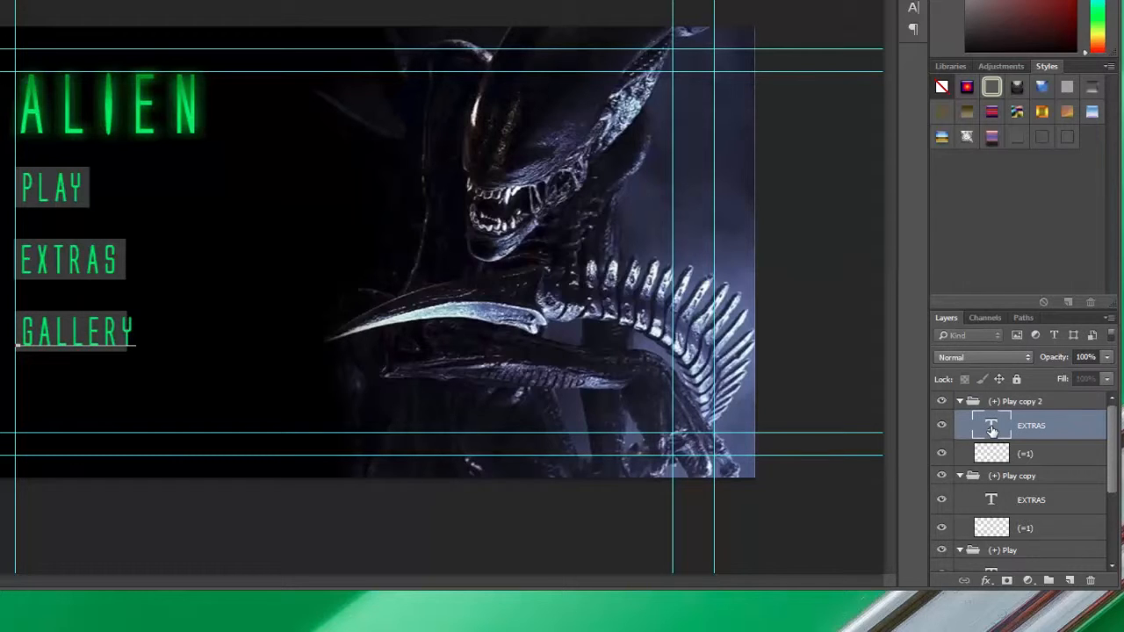
Widen the (=1) highlight behind GALLERY to about 115% so it covers the whole word, and apply the transformation
click(1021, 456)
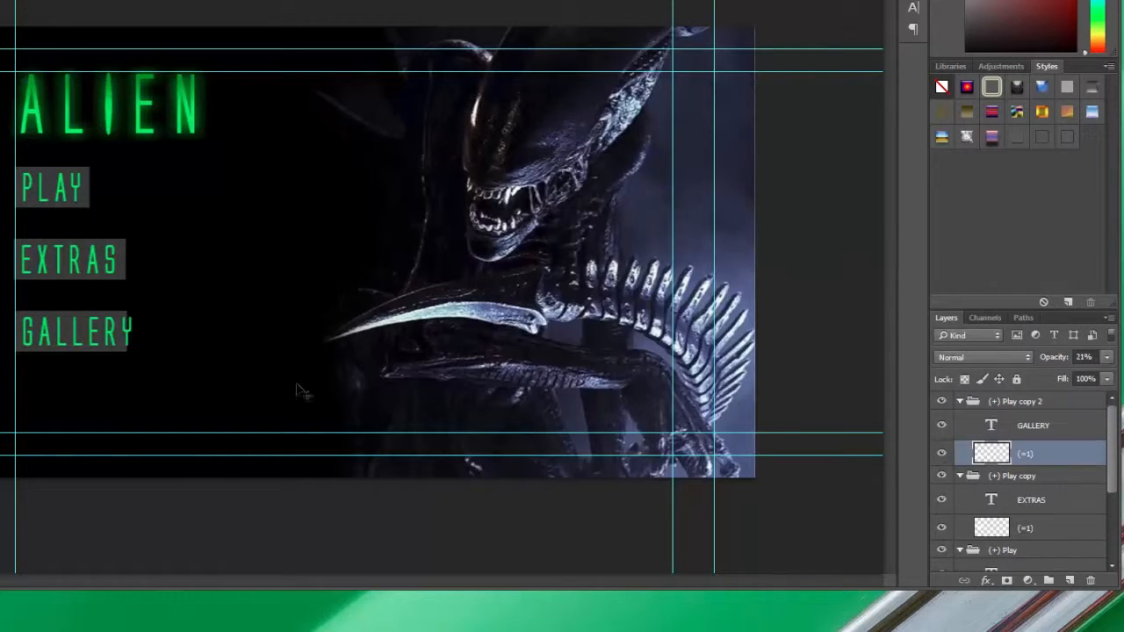
key(ctrl+t)
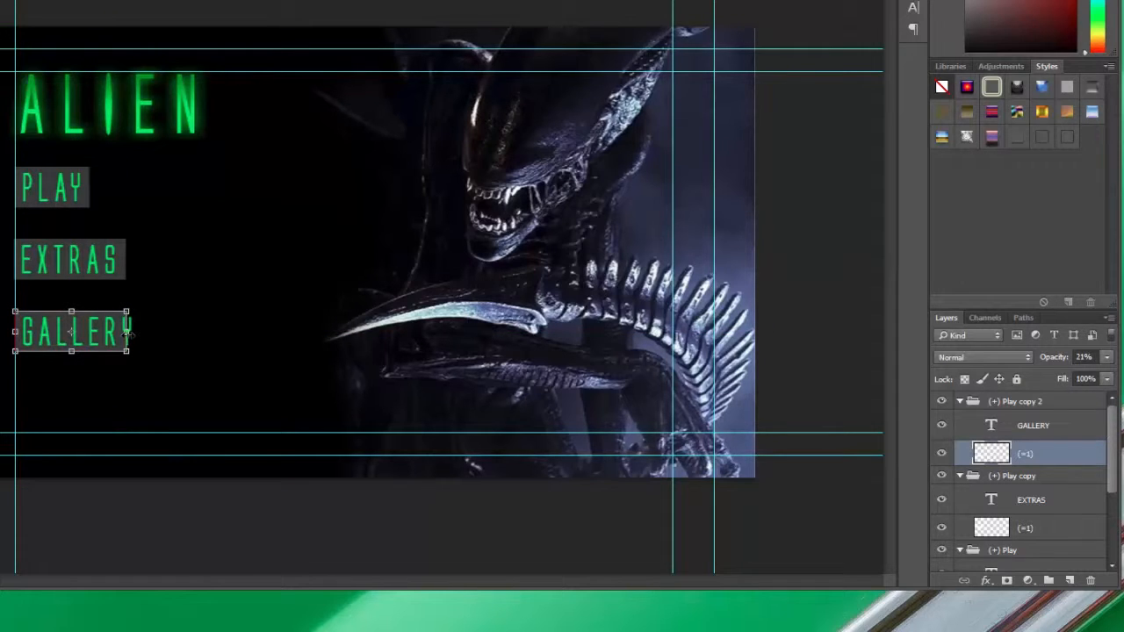
drag(129, 333, 144, 332)
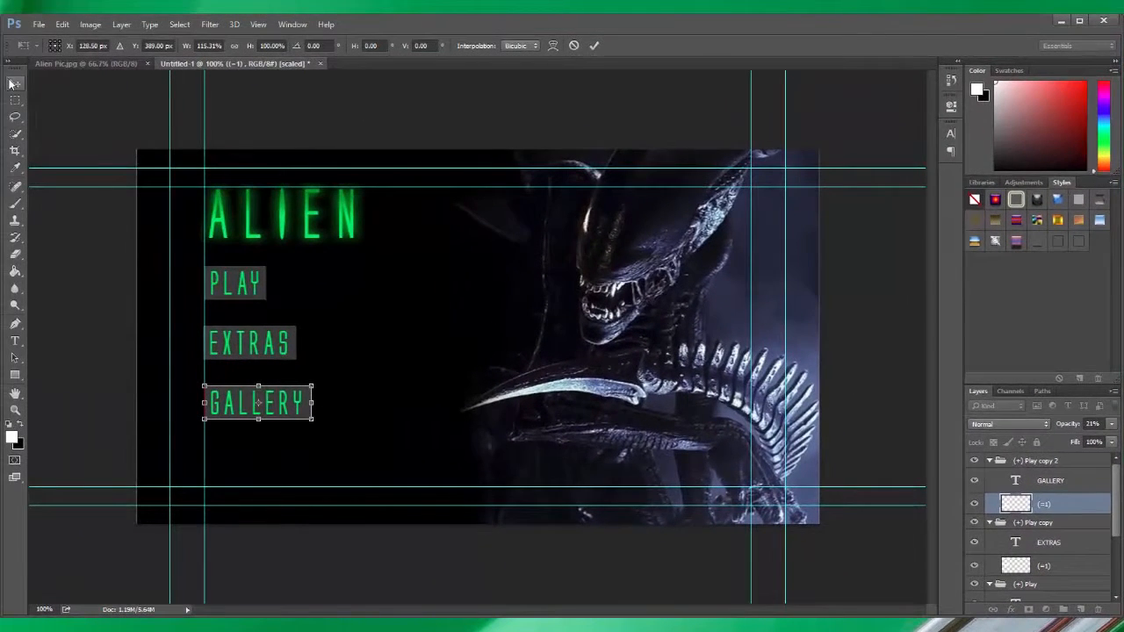
click(14, 83)
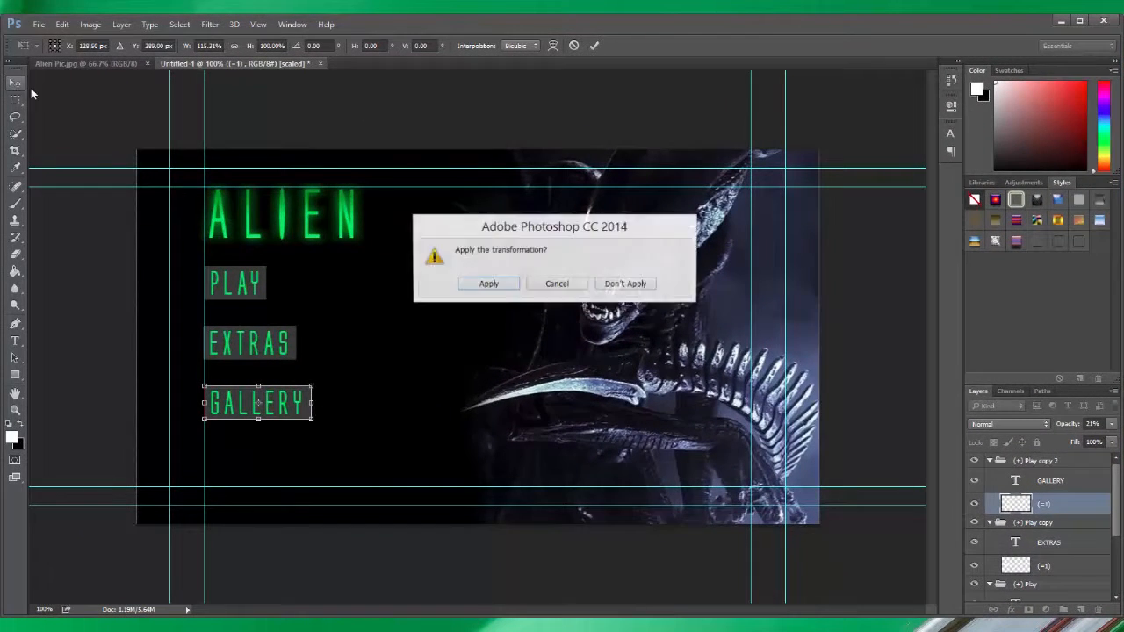
click(508, 287)
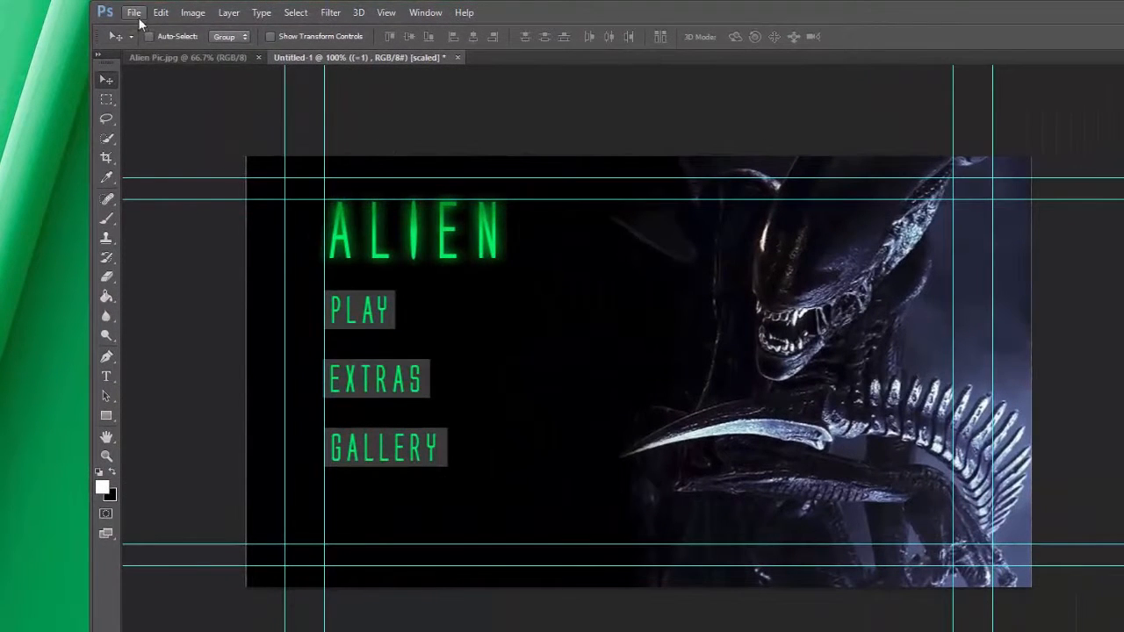
Start saving the document under a new name and create a folder named Menus inside Encore Motion Menus
click(65, 21)
click(222, 219)
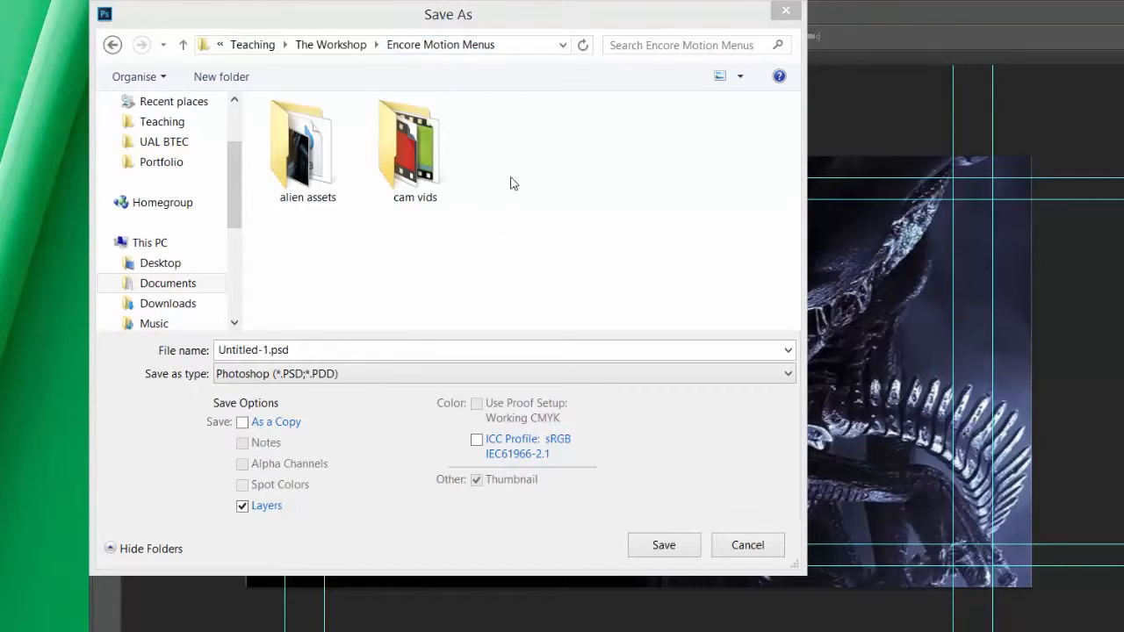
right_click(422, 249)
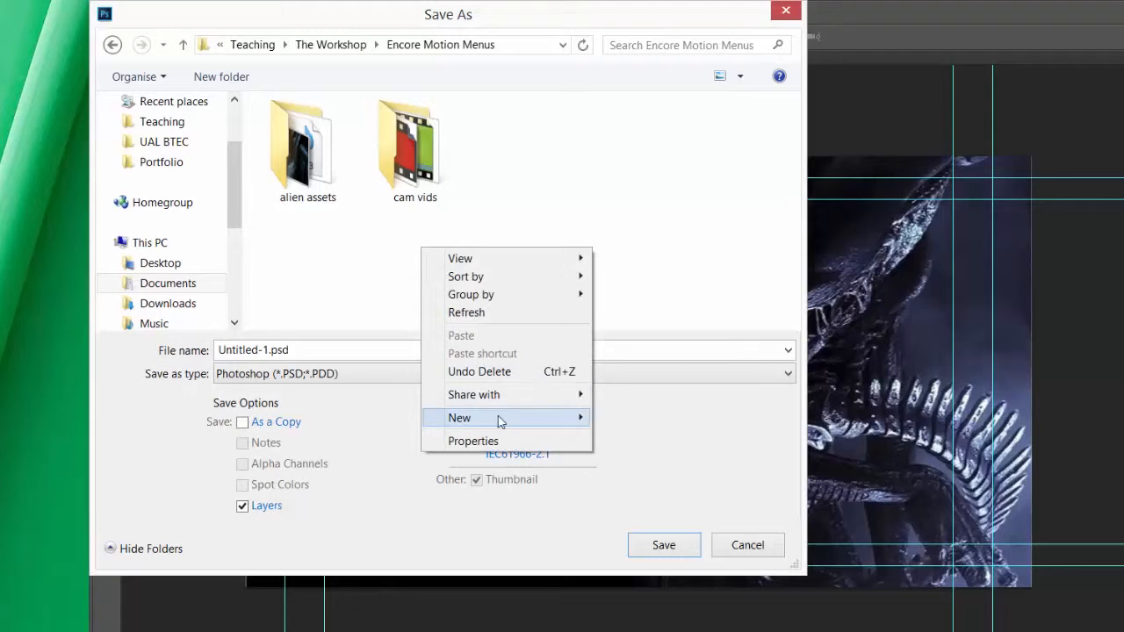
mouse_move(497, 419)
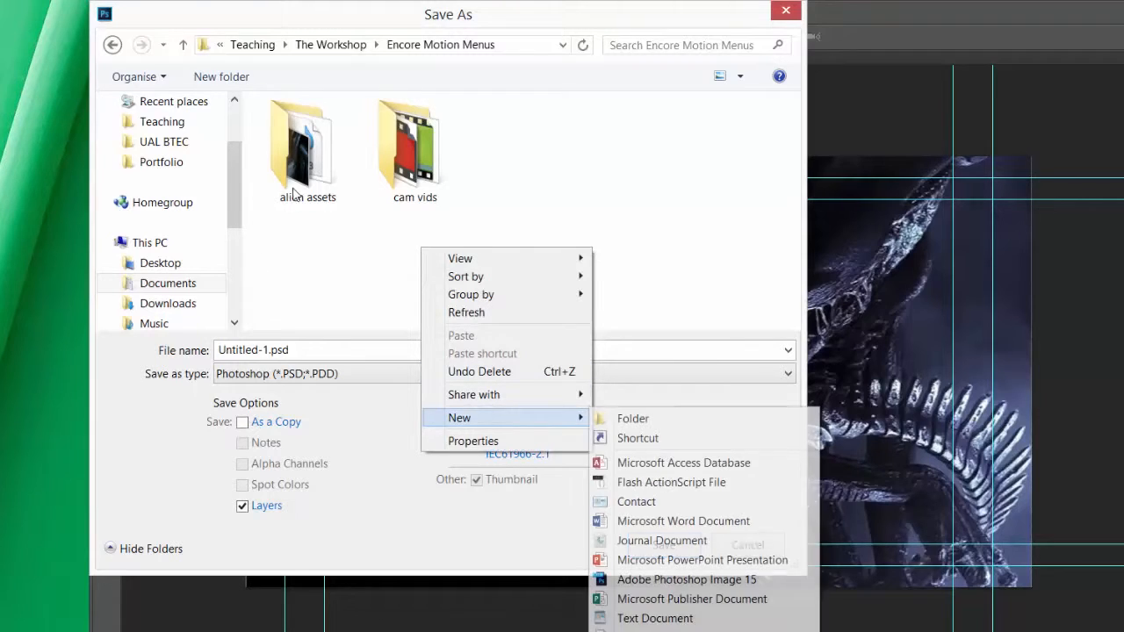
click(608, 421)
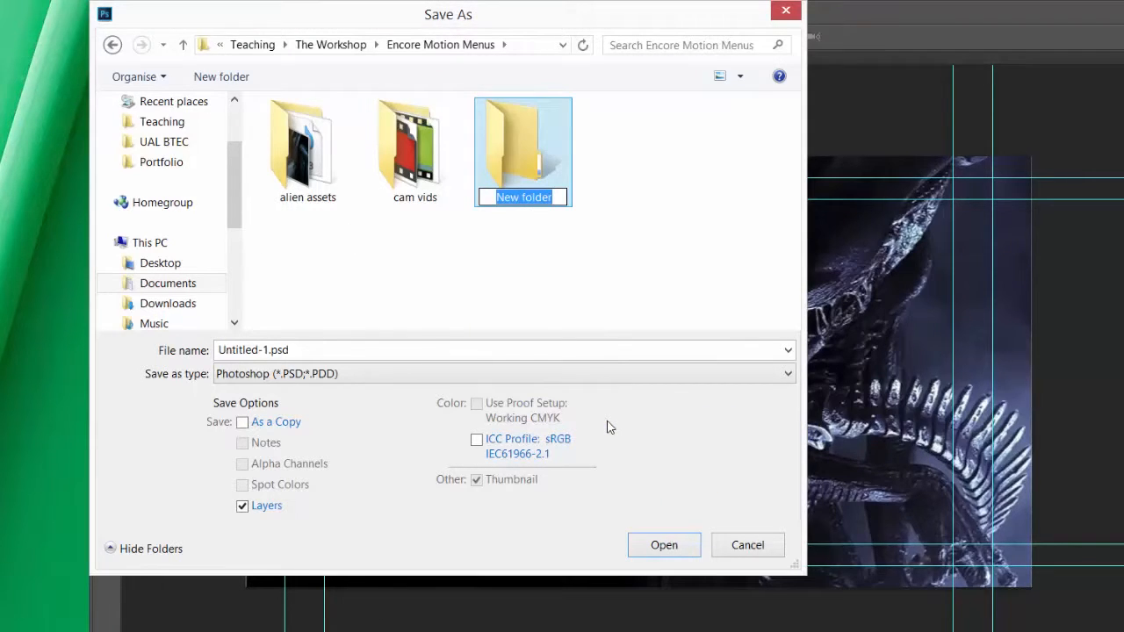
text(Menus)
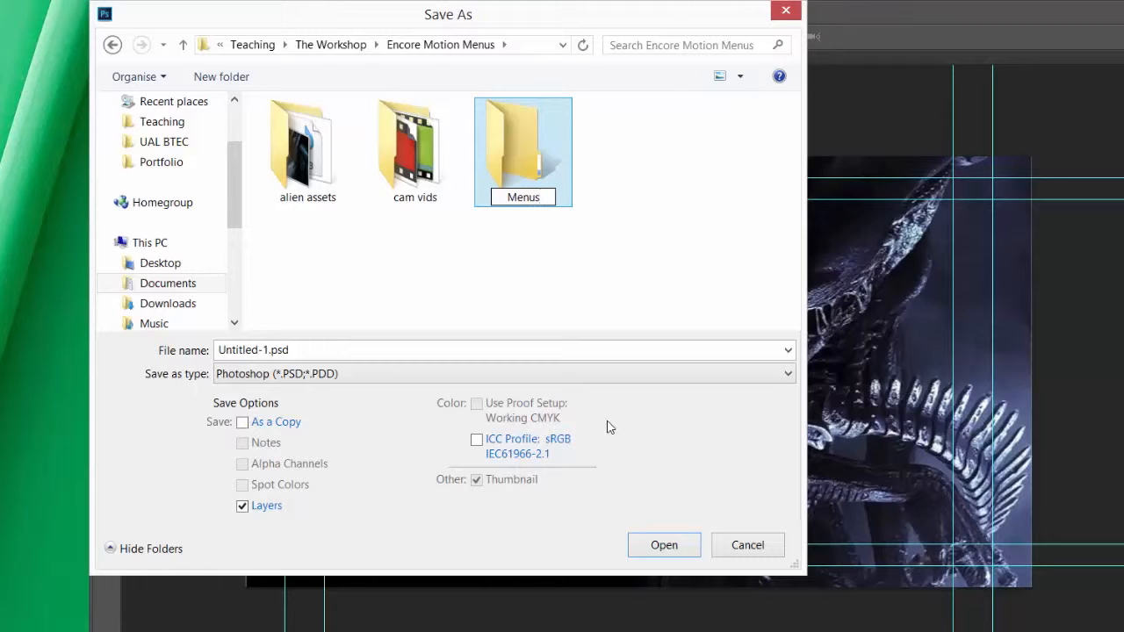
click(735, 235)
Save the document in the Menus folder as the Photoshop file "main menu", with layers and Maximize Compatibility kept on
click(433, 346)
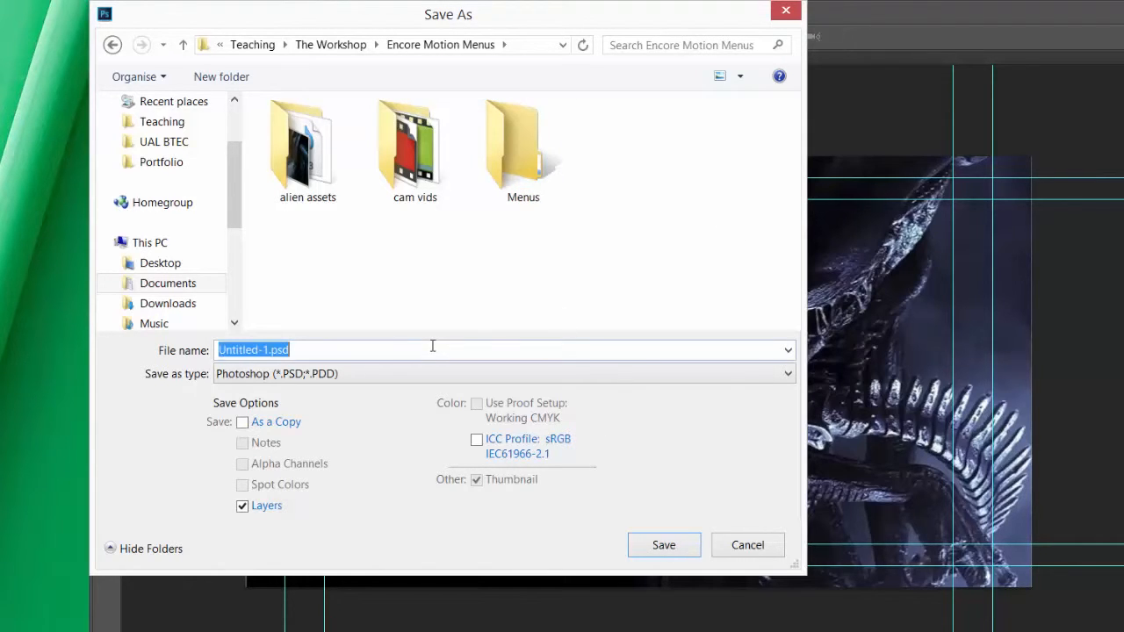
double_click(532, 166)
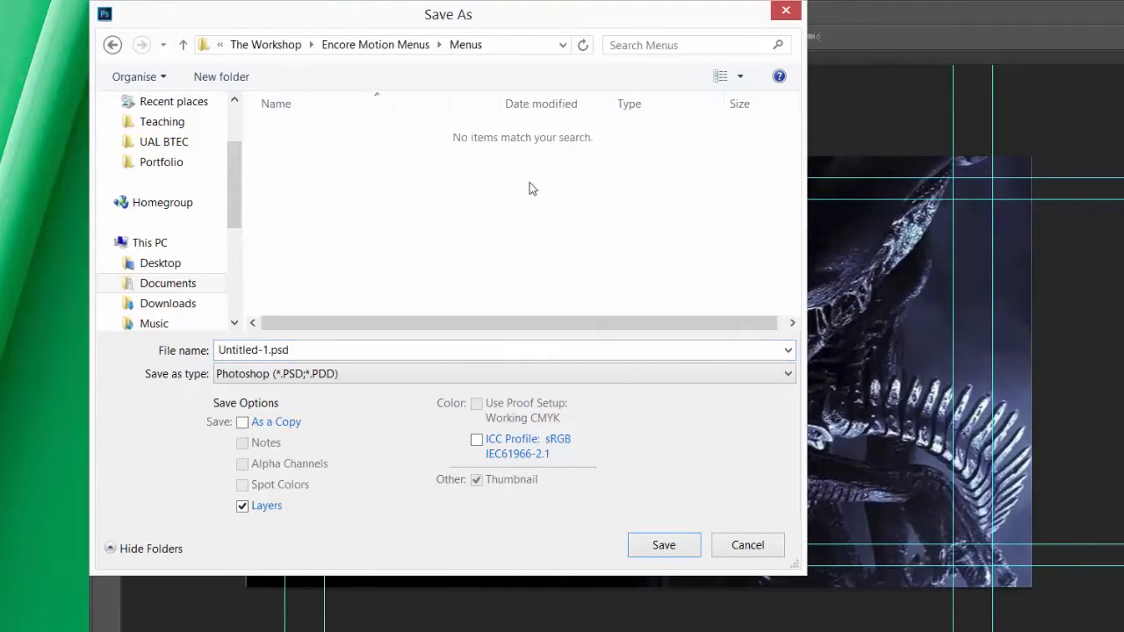
click(426, 355)
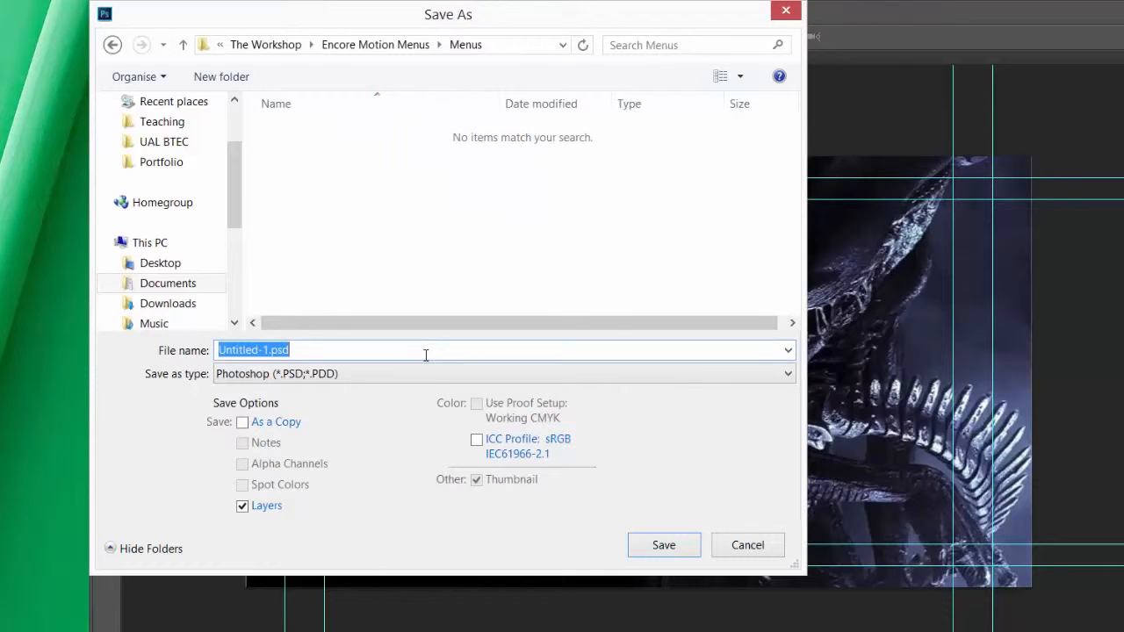
text(main men)
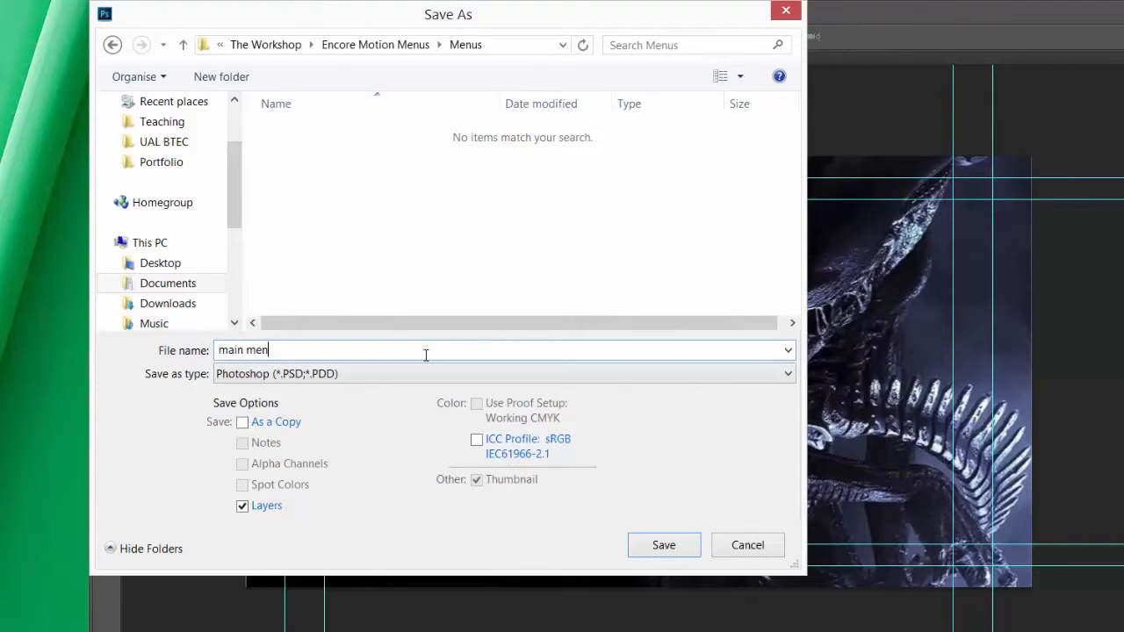
text(u)
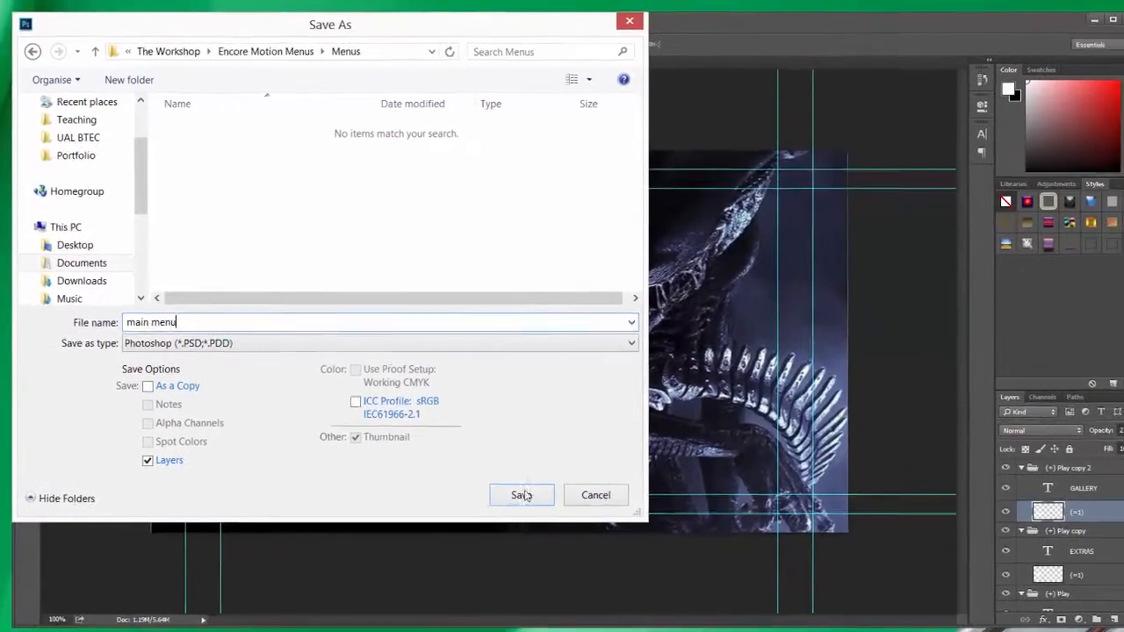
click(521, 496)
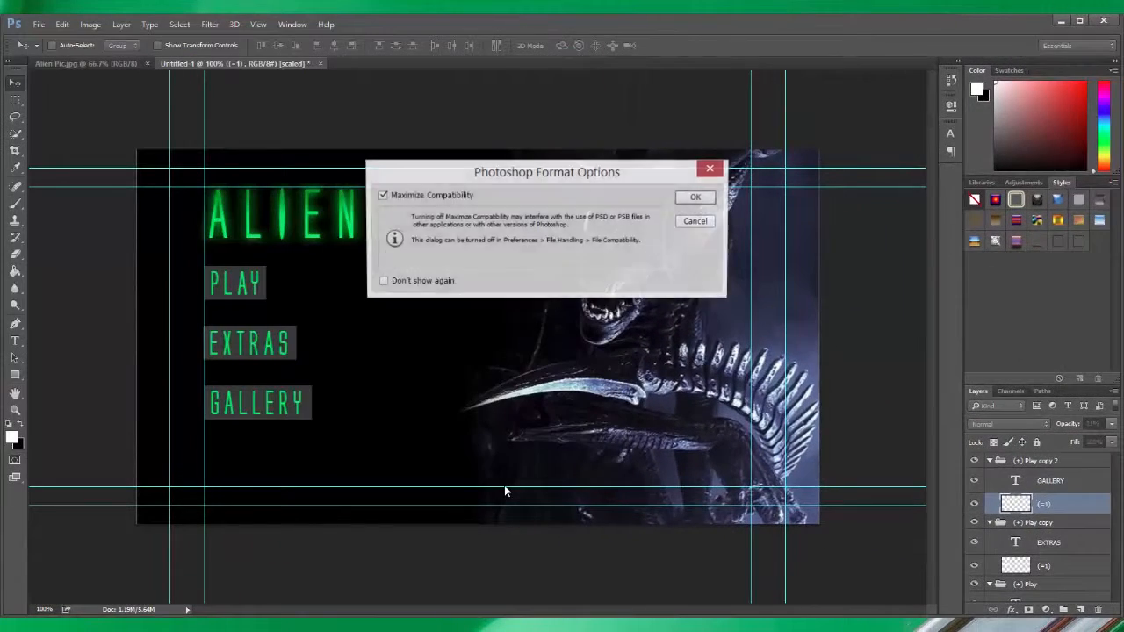
click(695, 199)
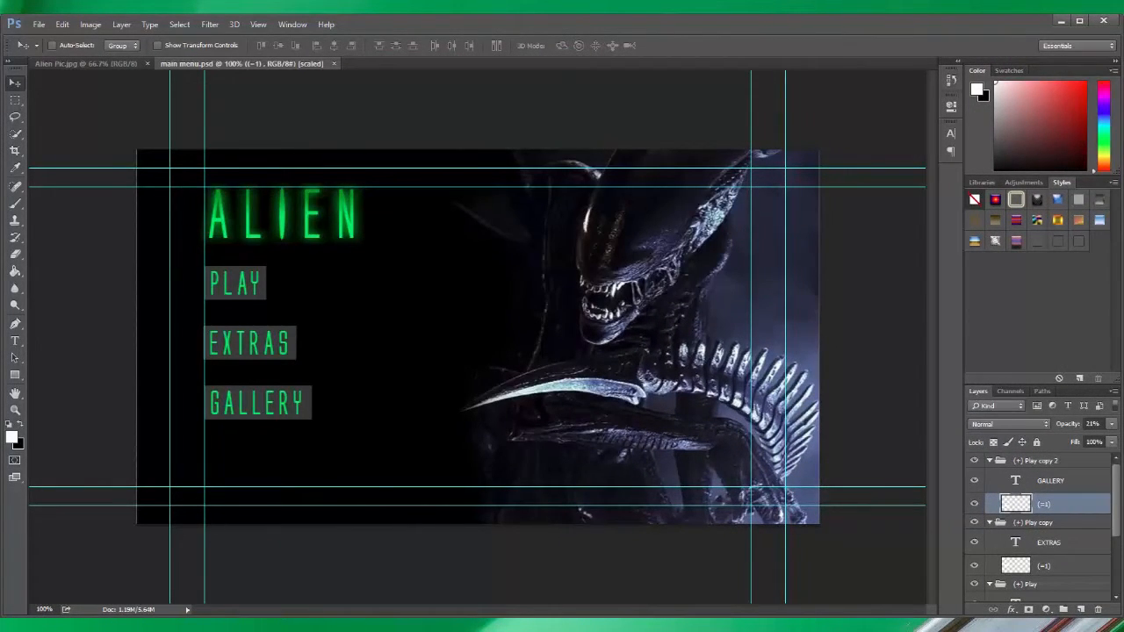